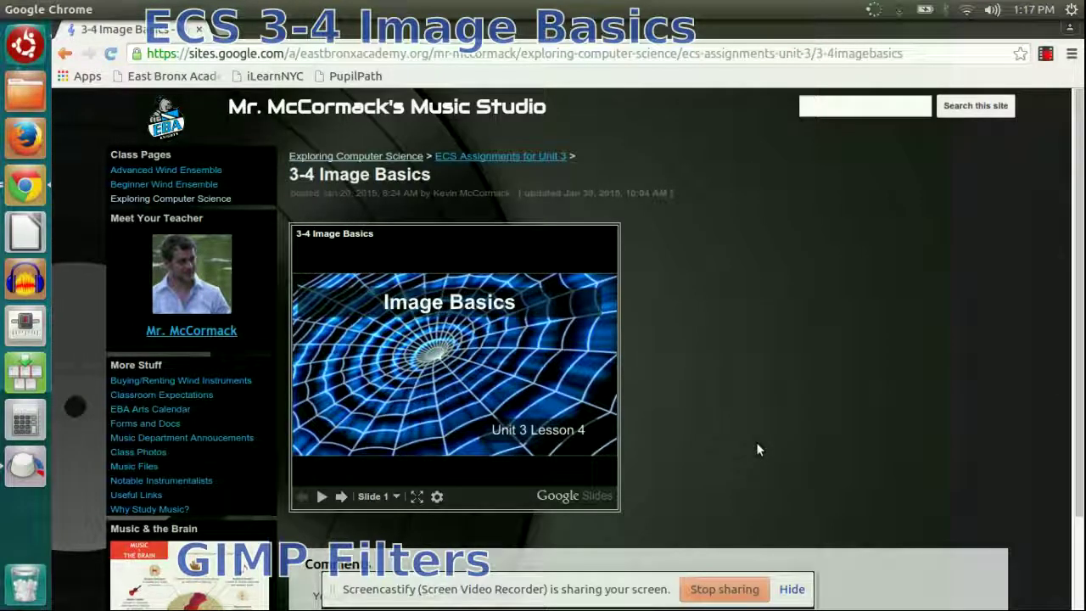
Advance the embedded Image Basics slideshow past Outline and Create Blog Post to slide 5, 'Image Editing with GIMP'
click(340, 496)
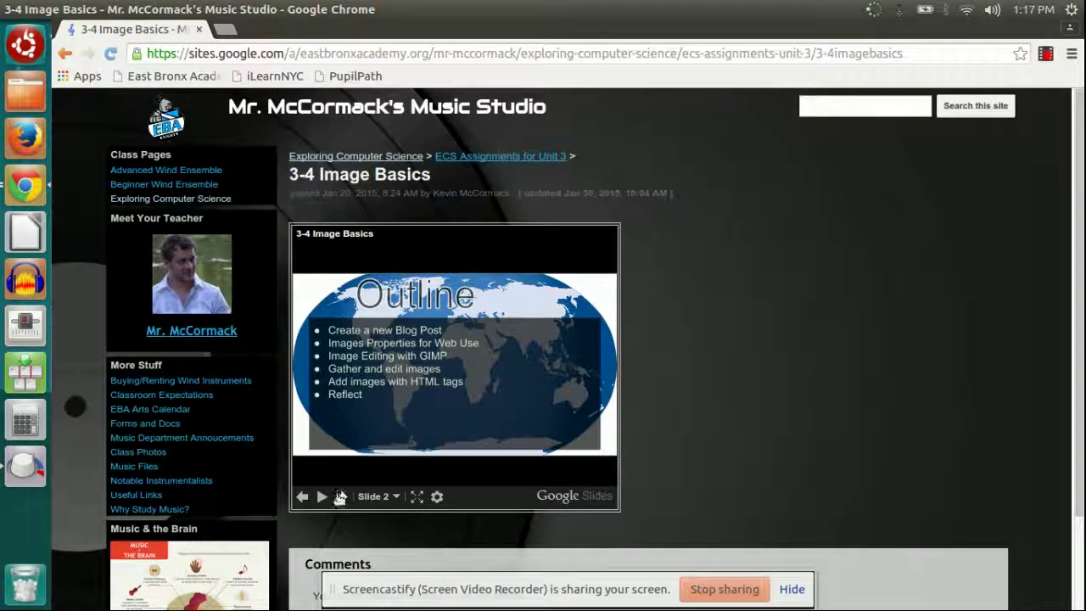
click(340, 496)
click(340, 497)
click(303, 499)
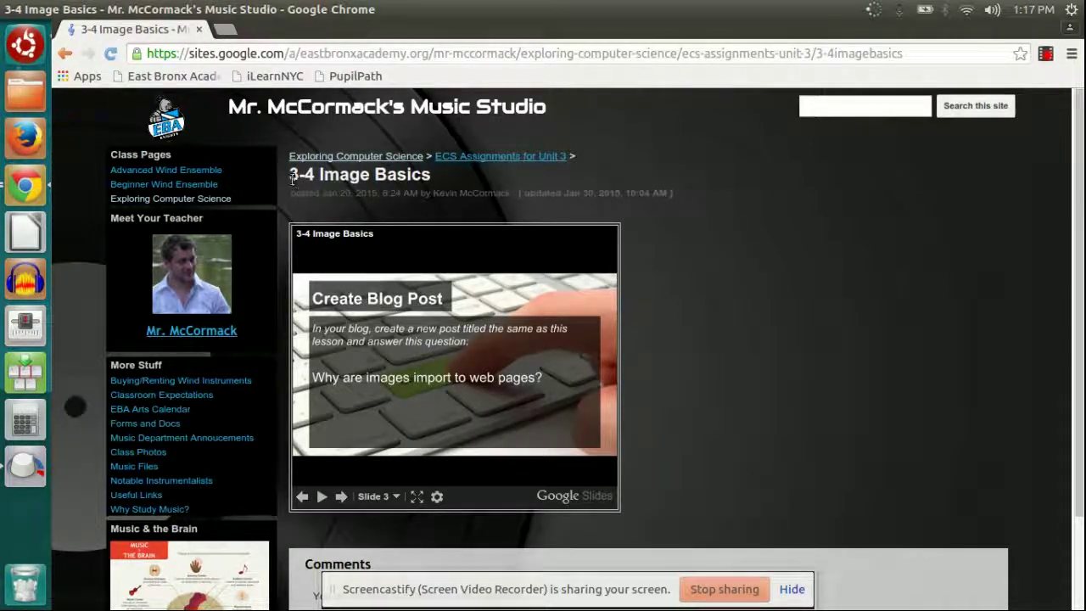
drag(293, 176, 433, 174)
click(432, 174)
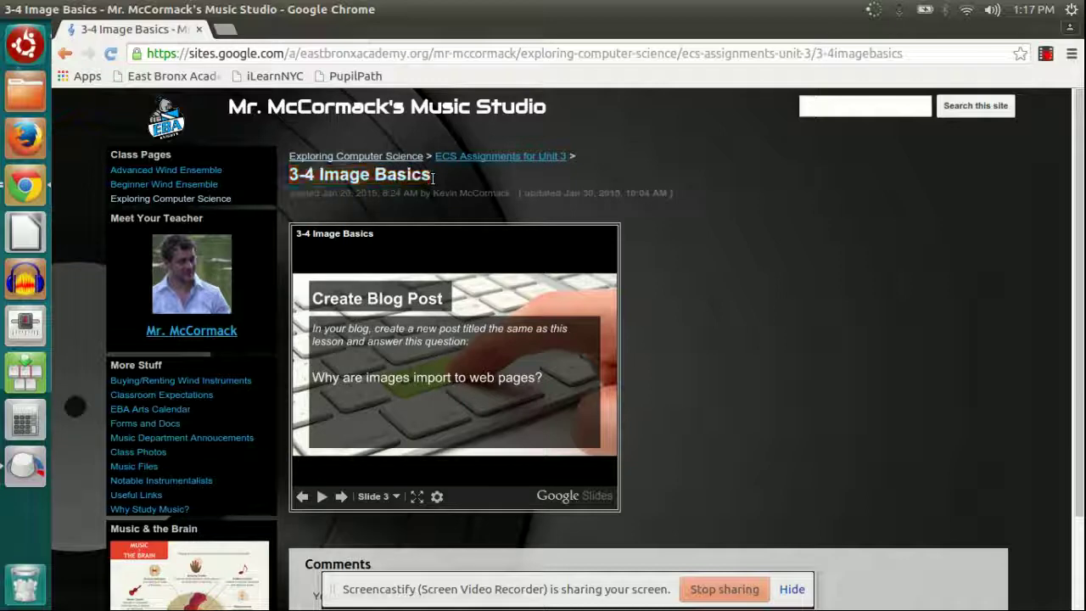
click(340, 498)
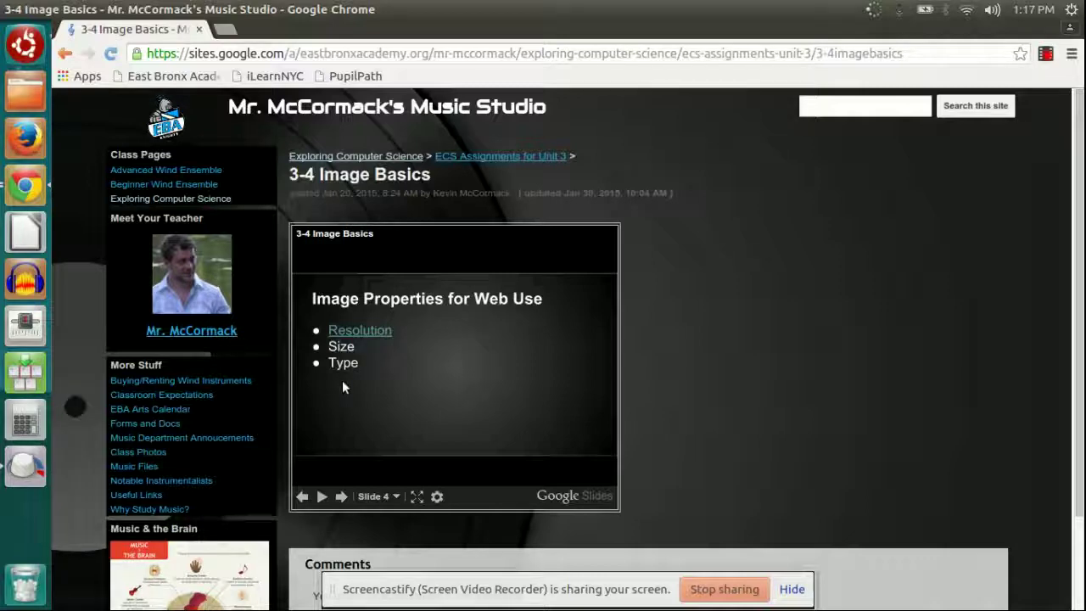
click(342, 497)
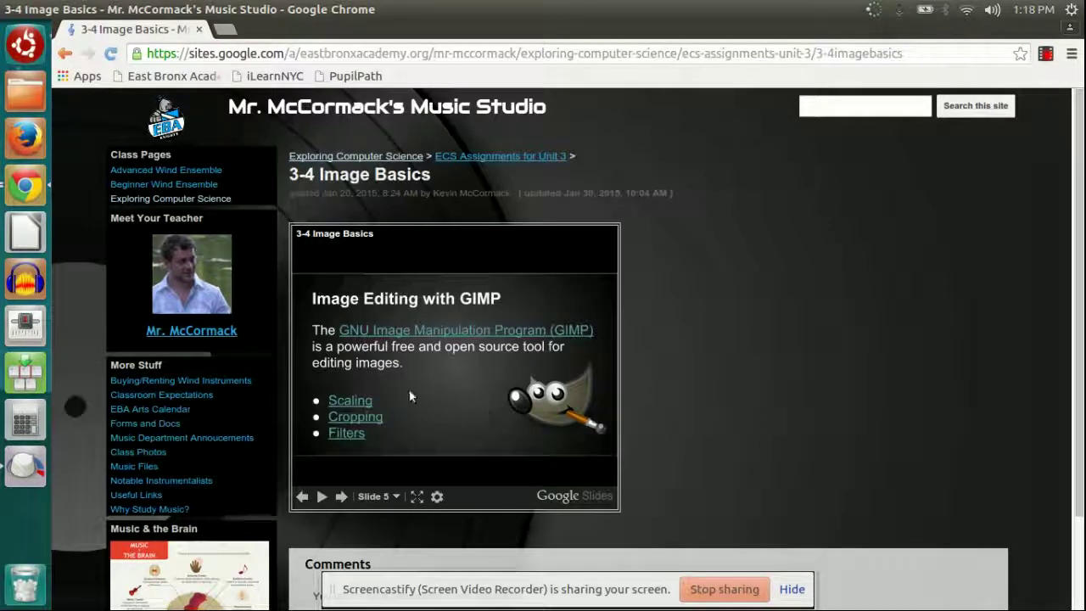
click(226, 30)
Search Google Images for 'cartoon cat' and open the full-size 424×200 reclining Garfield picture
text(cartoon cat)
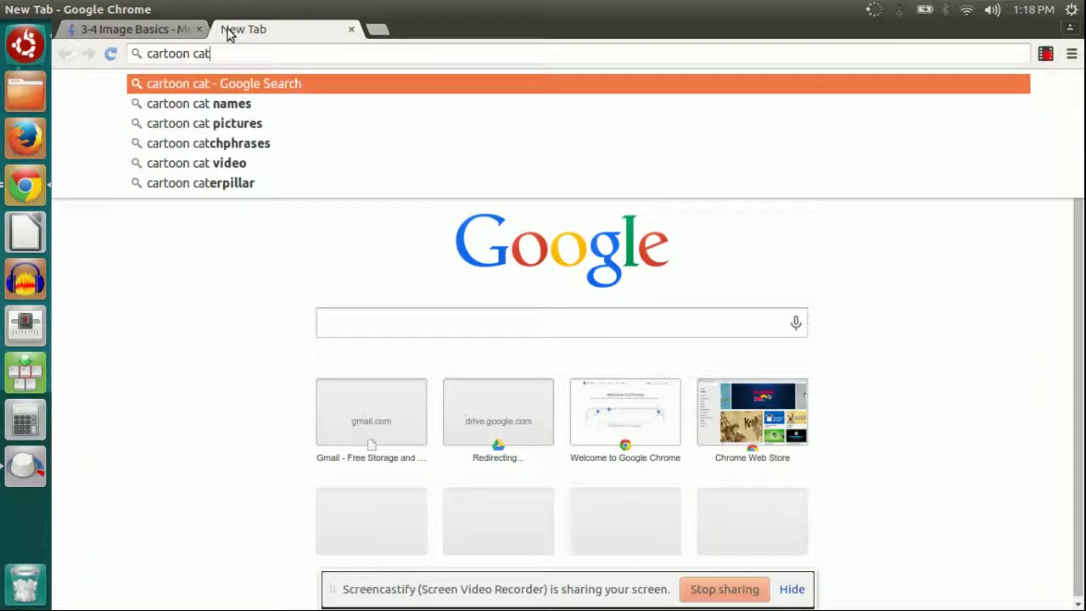
key(Return)
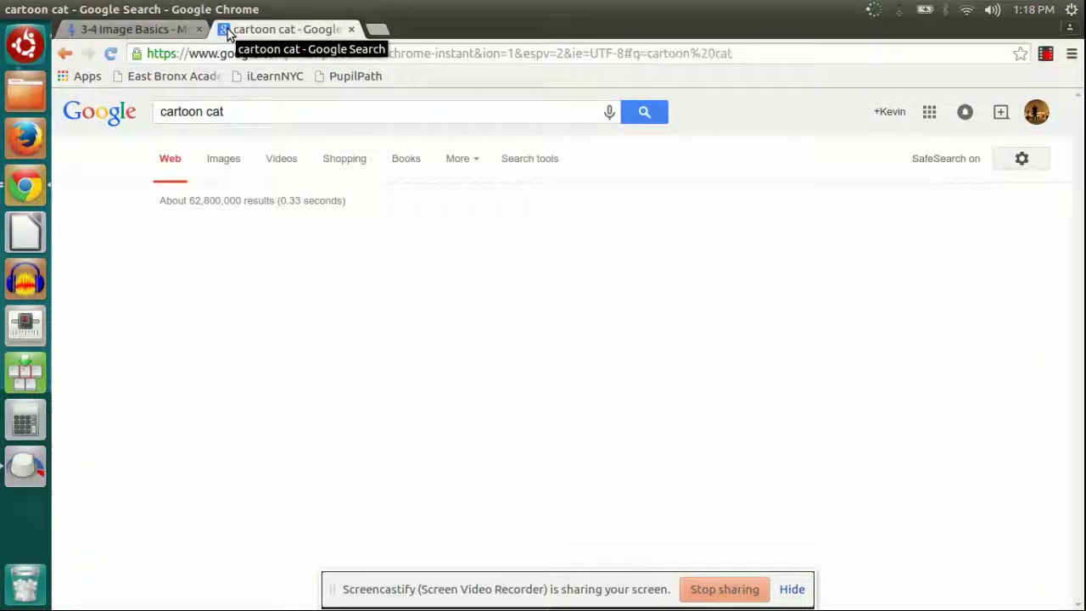
click(217, 166)
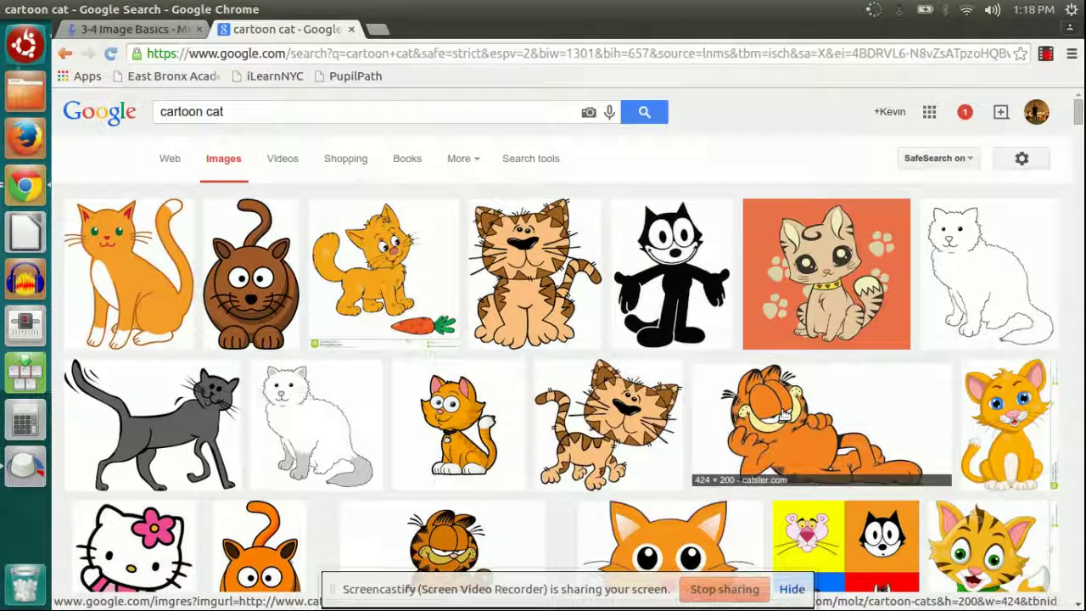
click(785, 416)
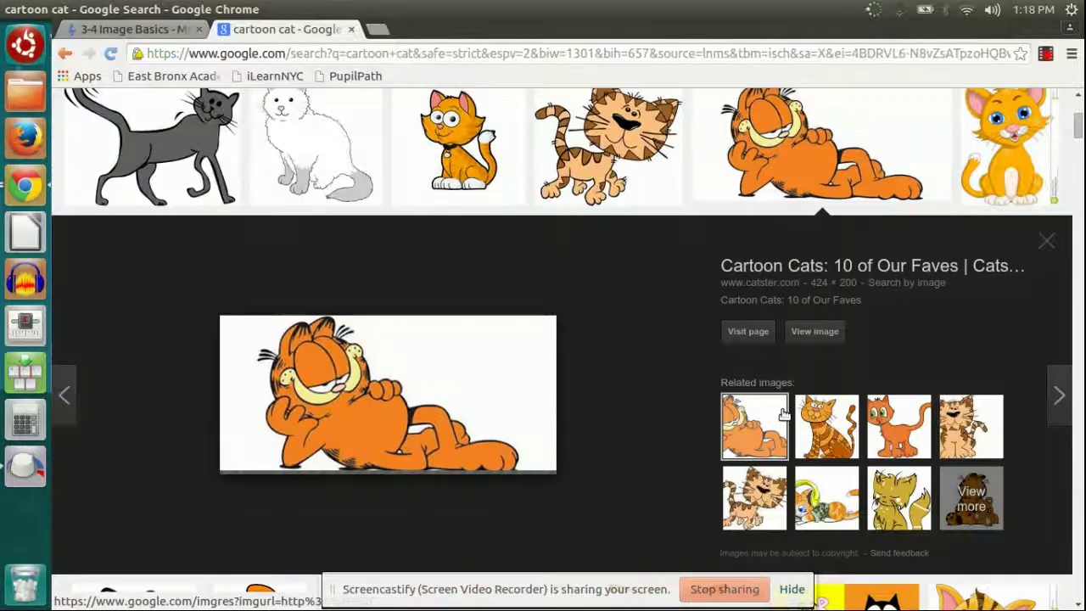
click(816, 332)
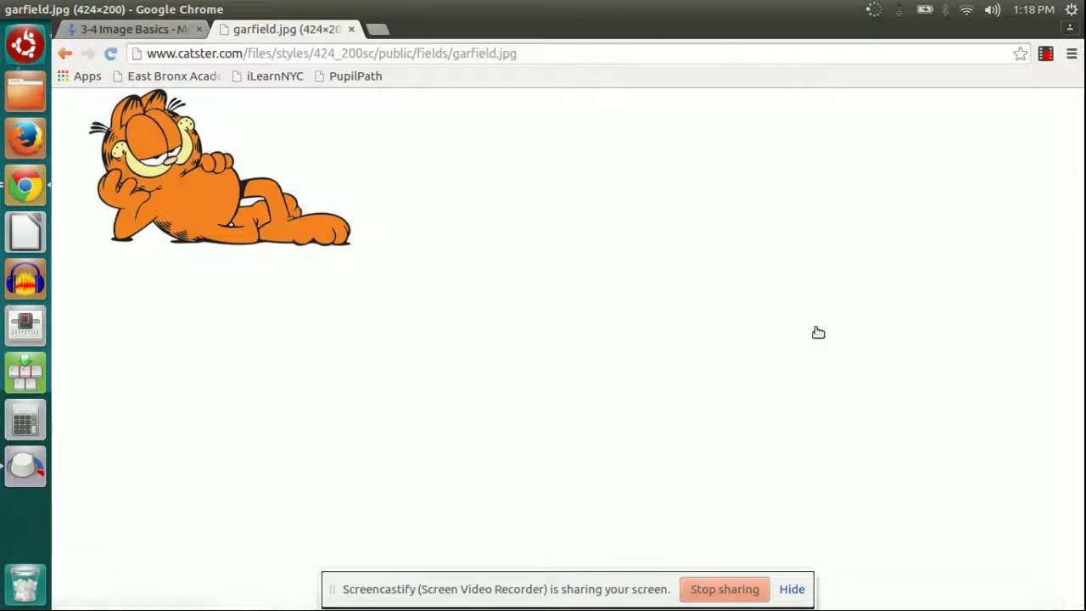
right_click(257, 203)
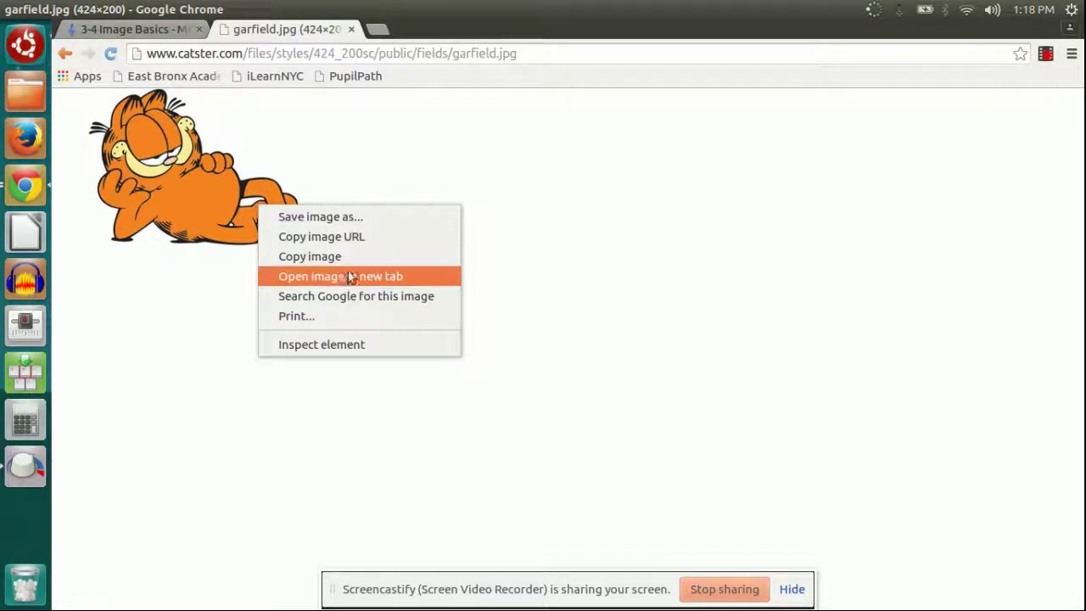
Save the Garfield image as garfield.jpg in the Pictures folder and close its tab
click(331, 218)
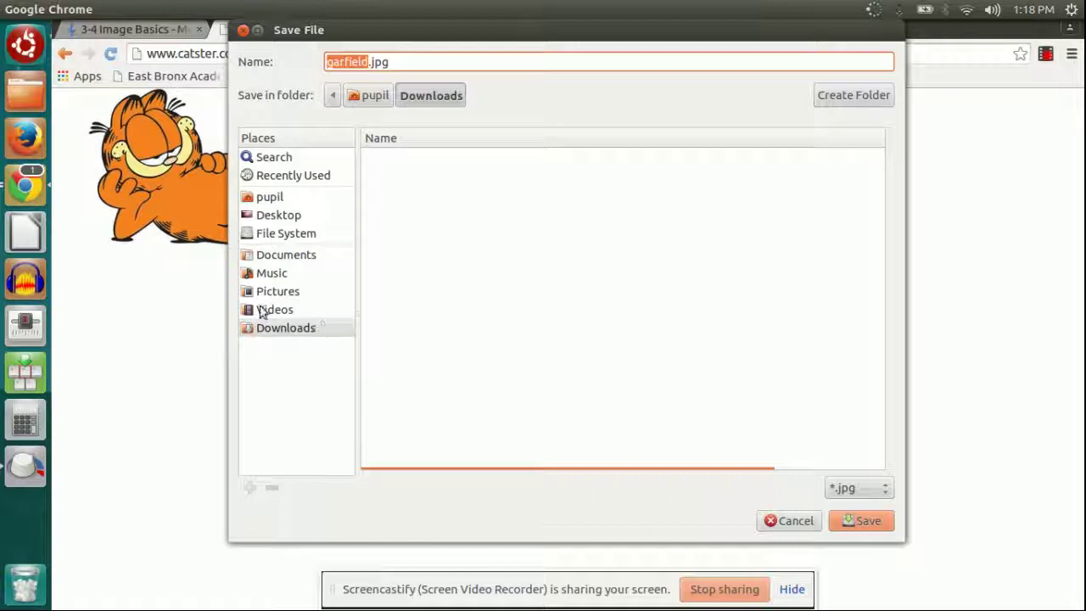
click(288, 292)
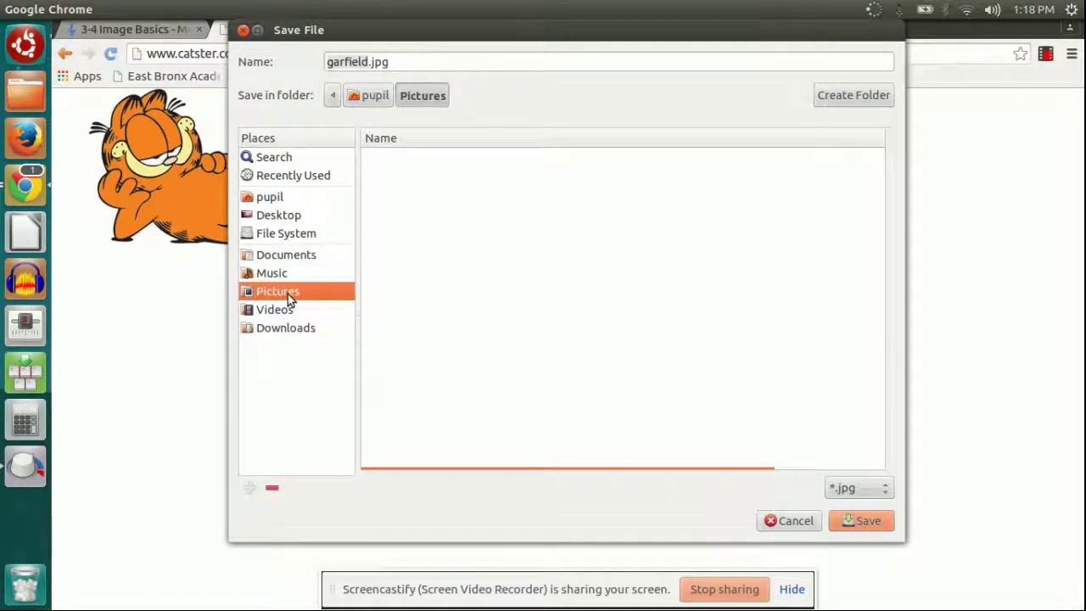
click(374, 61)
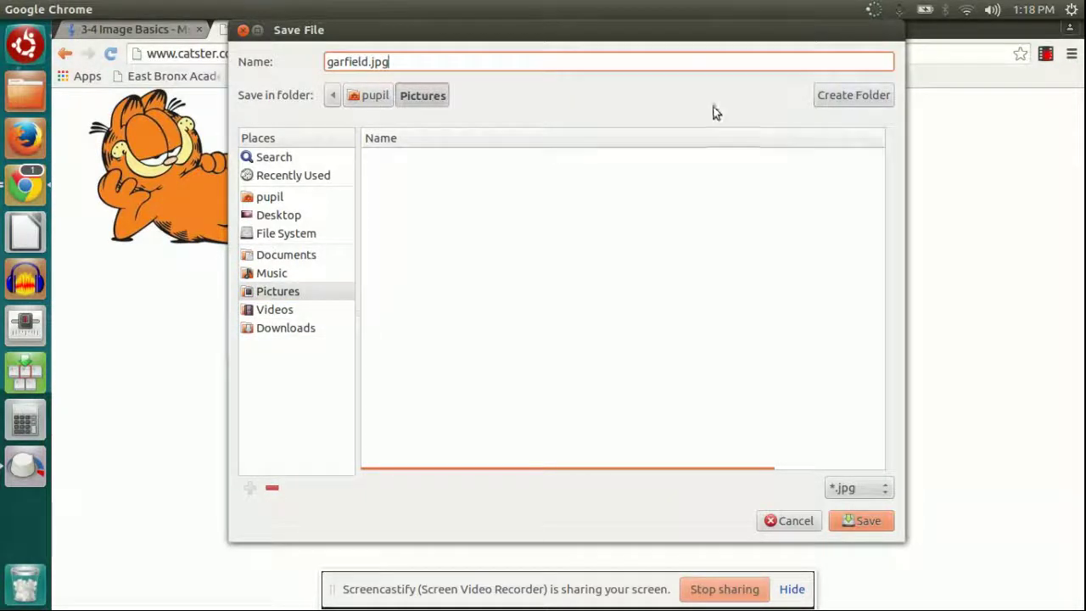
click(873, 520)
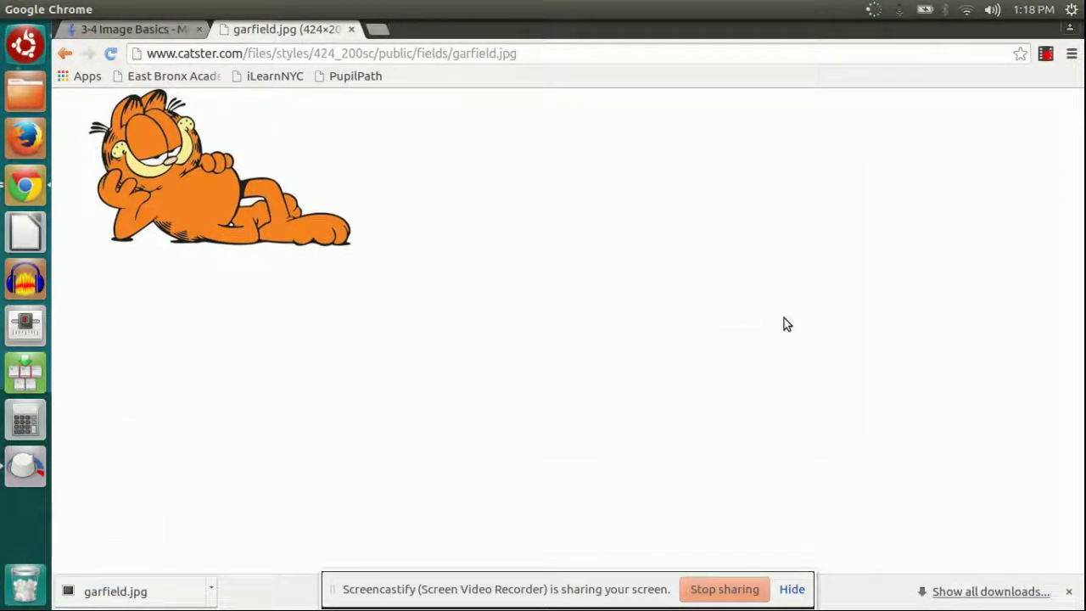
click(351, 28)
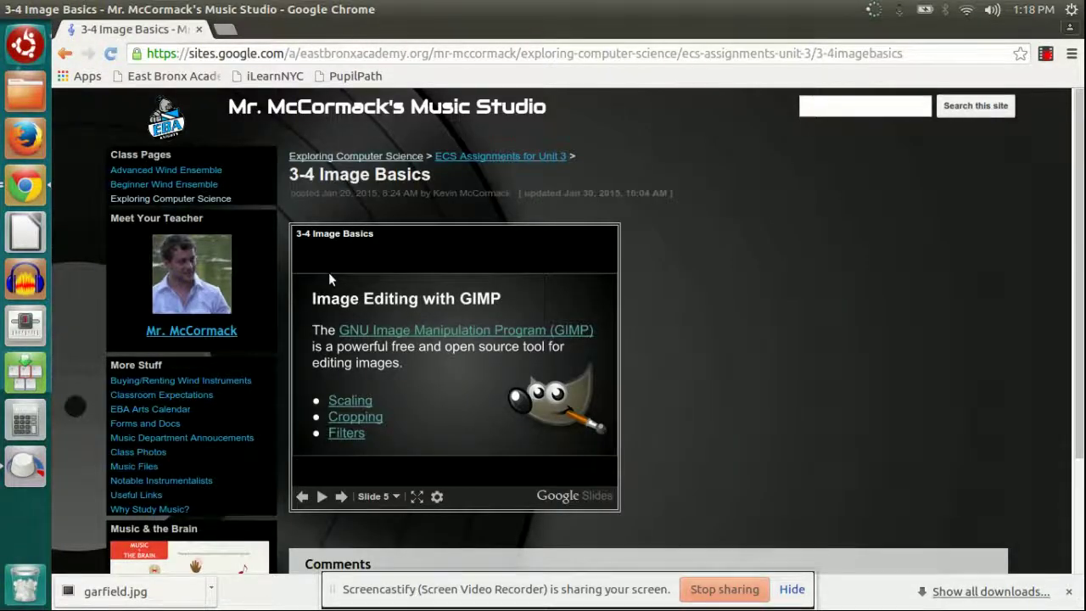
Browse to Home > Pictures in Files and confirm garfield.jpg is there
click(30, 99)
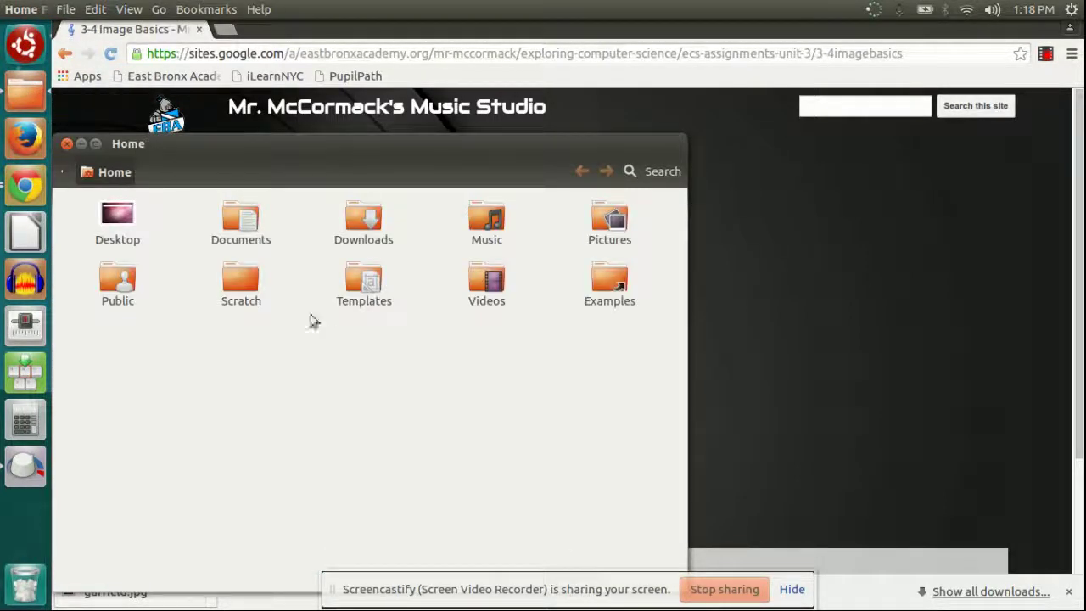
double_click(606, 225)
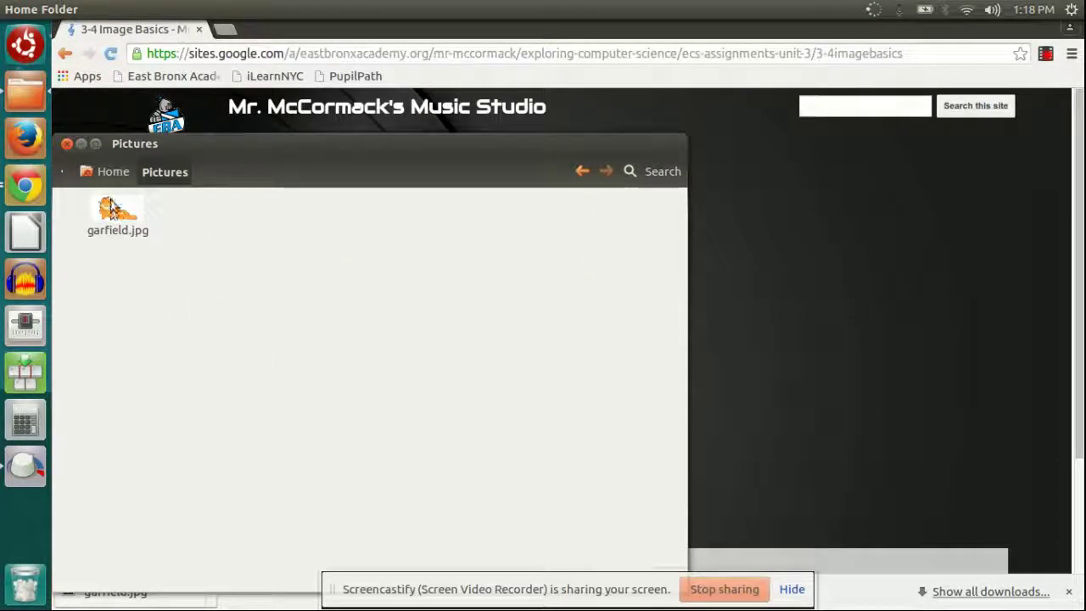
right_click(129, 217)
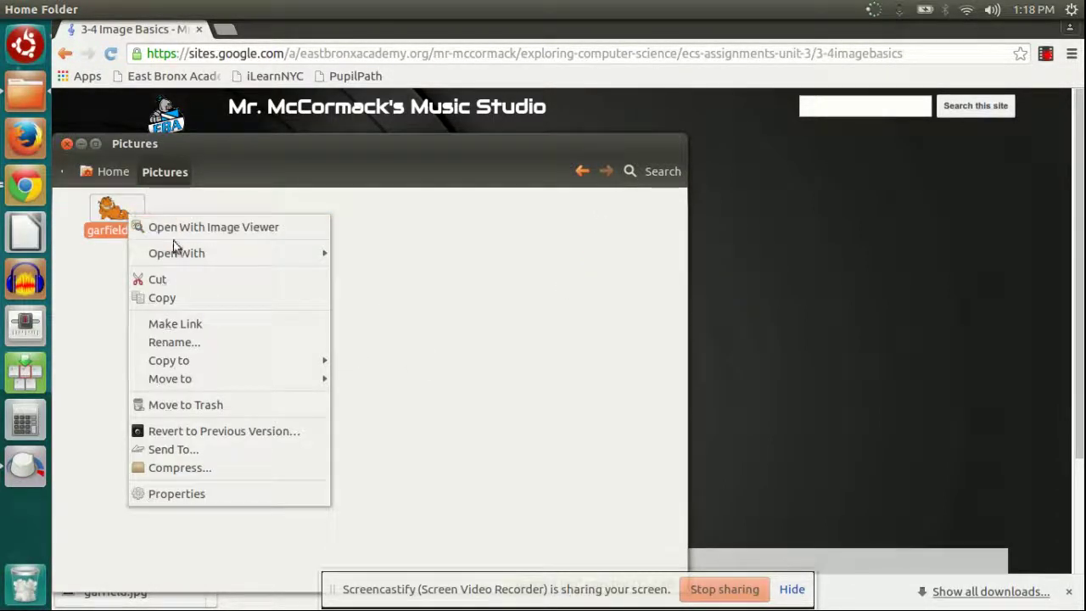
mouse_move(218, 257)
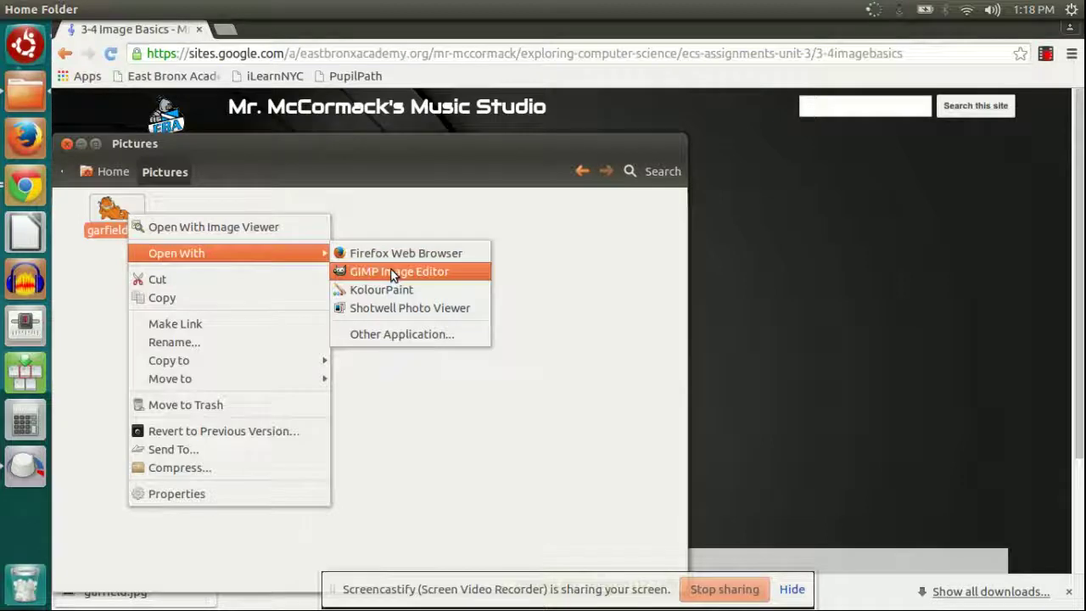
click(26, 45)
click(26, 45)
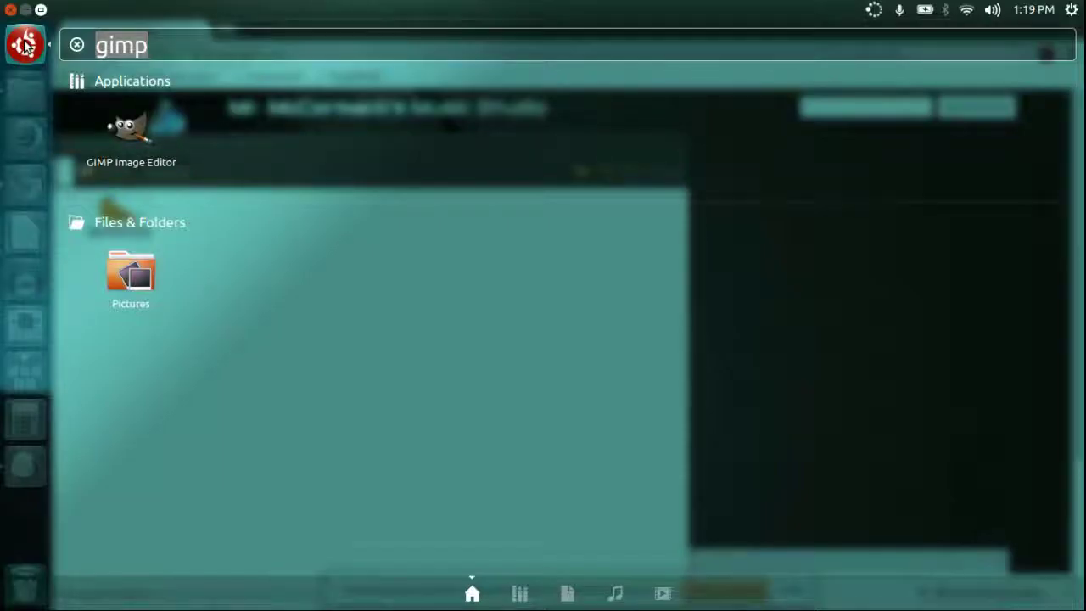
Search the Dash for 'gimp' and launch GIMP Image Editor
text(gimp)
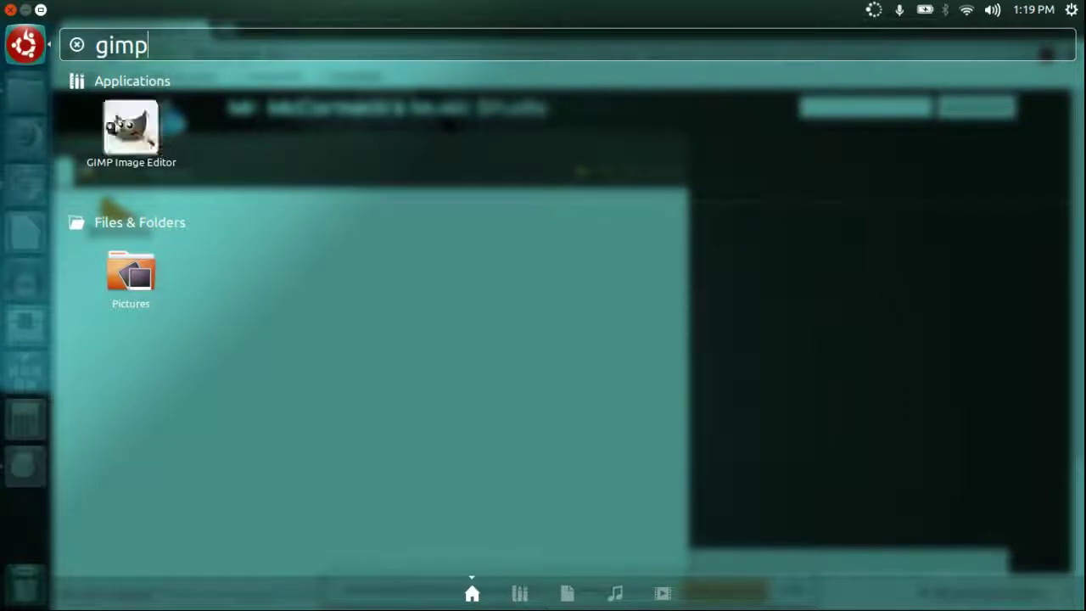
click(124, 127)
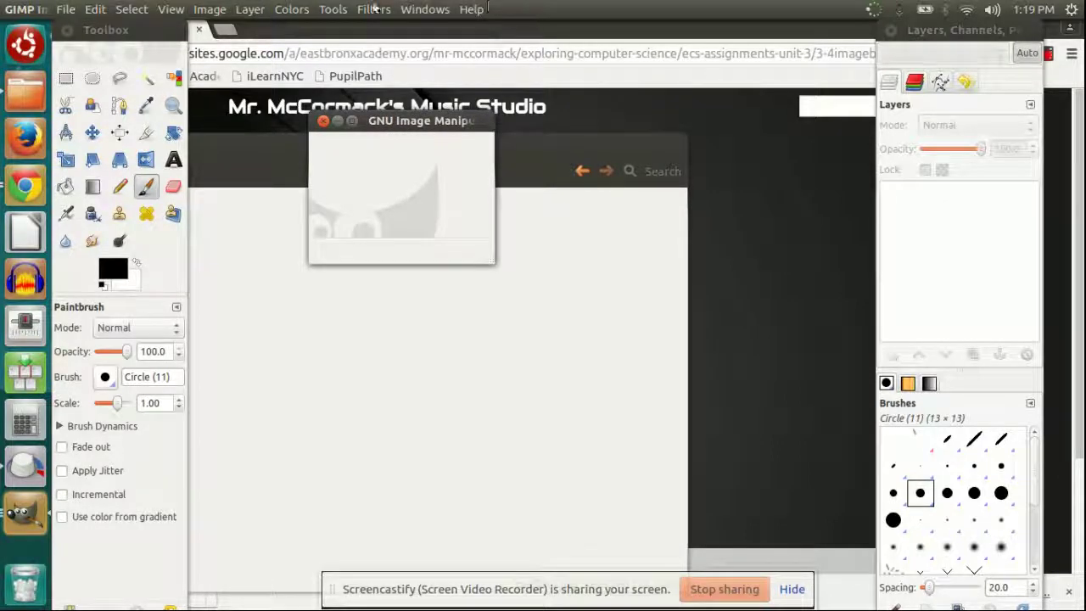
Open garfield.jpg from Pictures via File > Open as a 424×200 RGB image
click(65, 8)
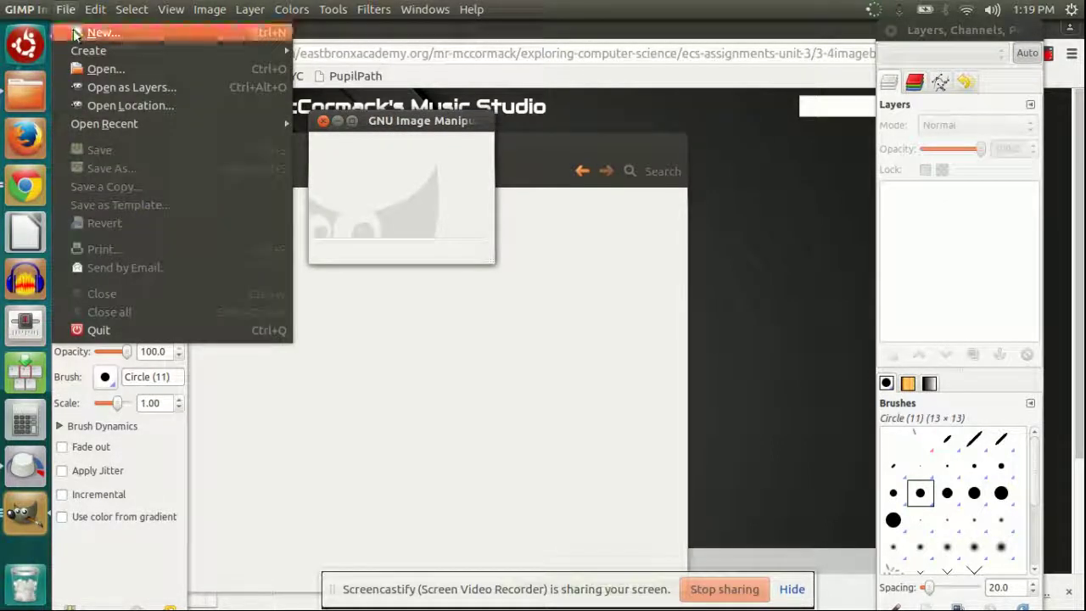
click(98, 68)
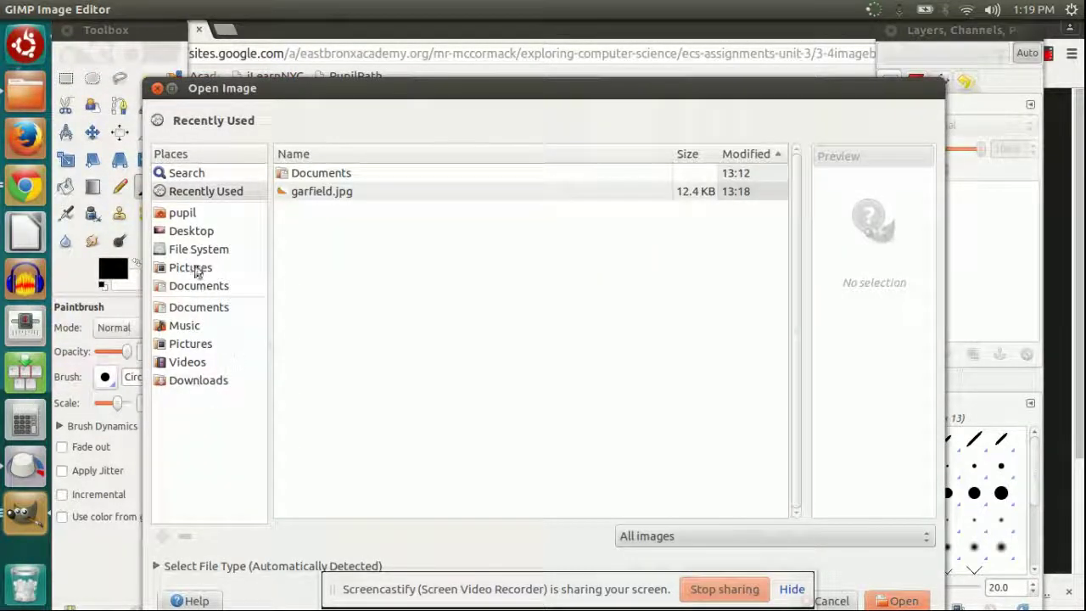
click(188, 269)
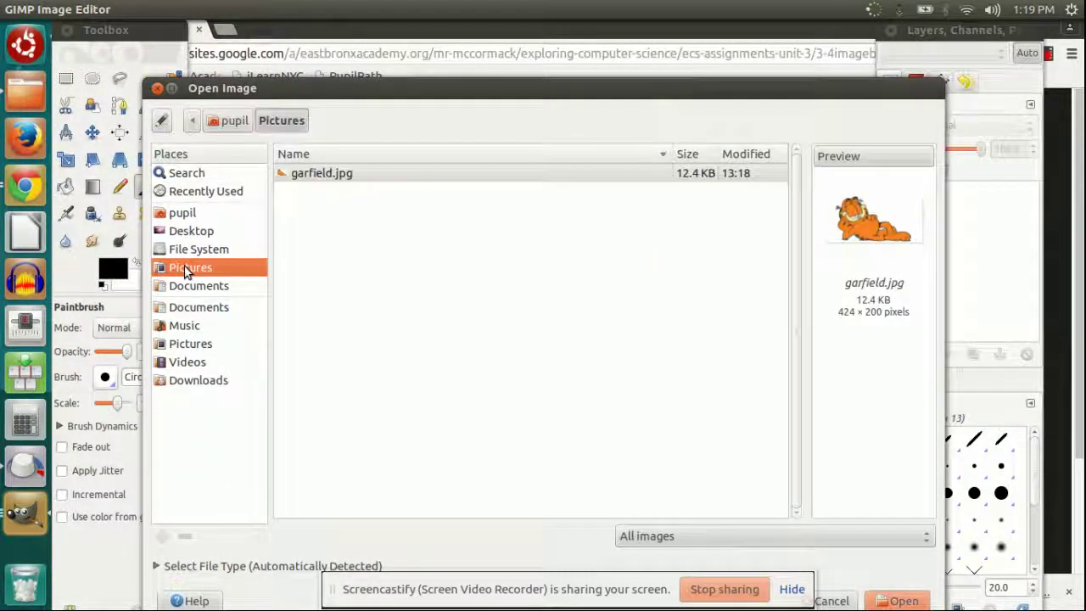
click(322, 174)
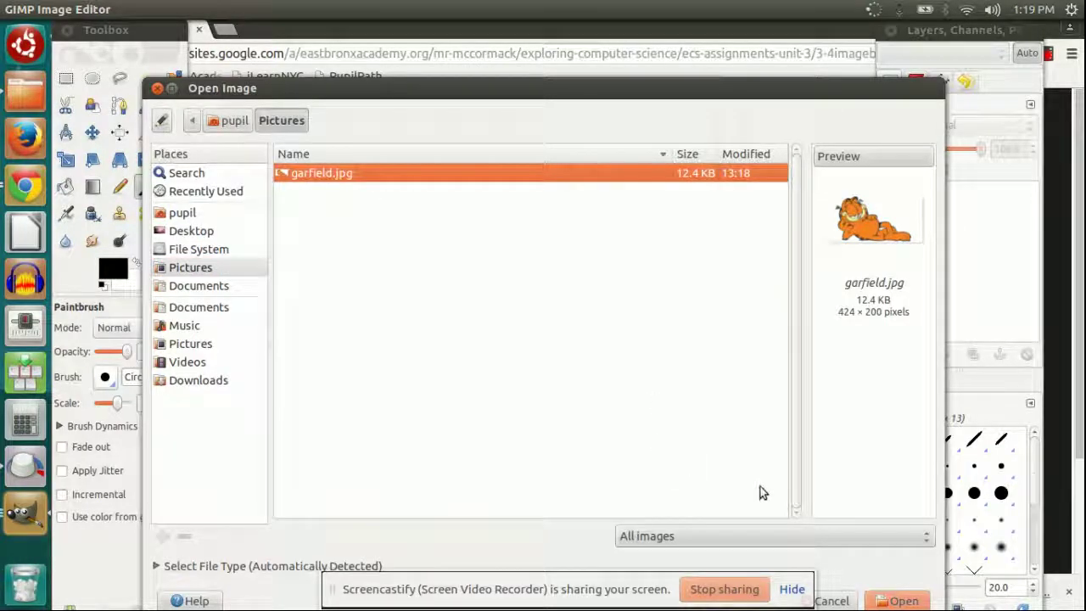
drag(778, 85, 775, 51)
click(889, 587)
drag(612, 122, 595, 124)
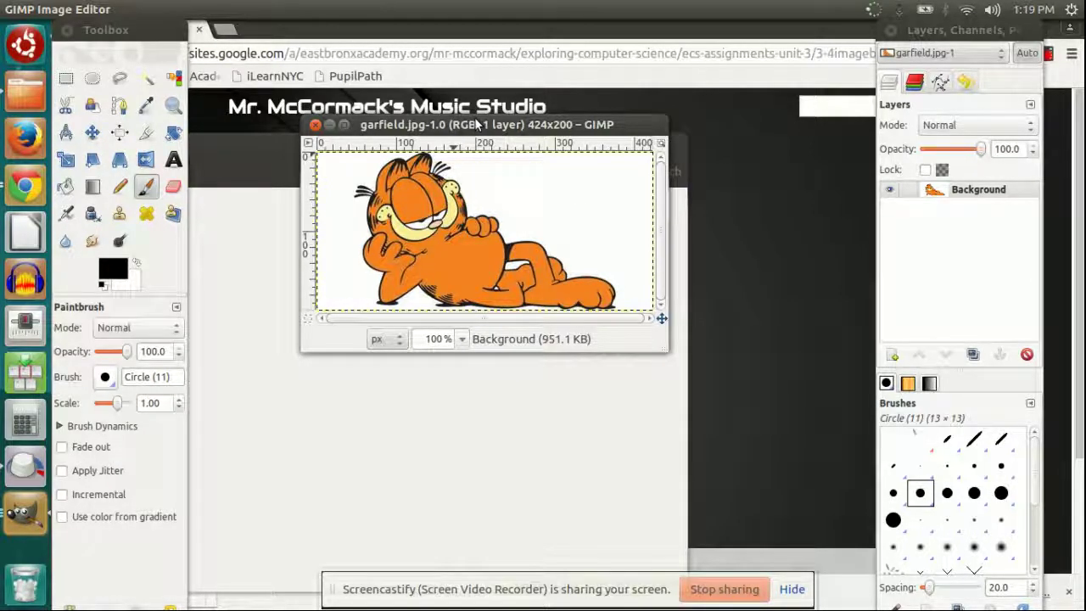
mouse_move(399, 7)
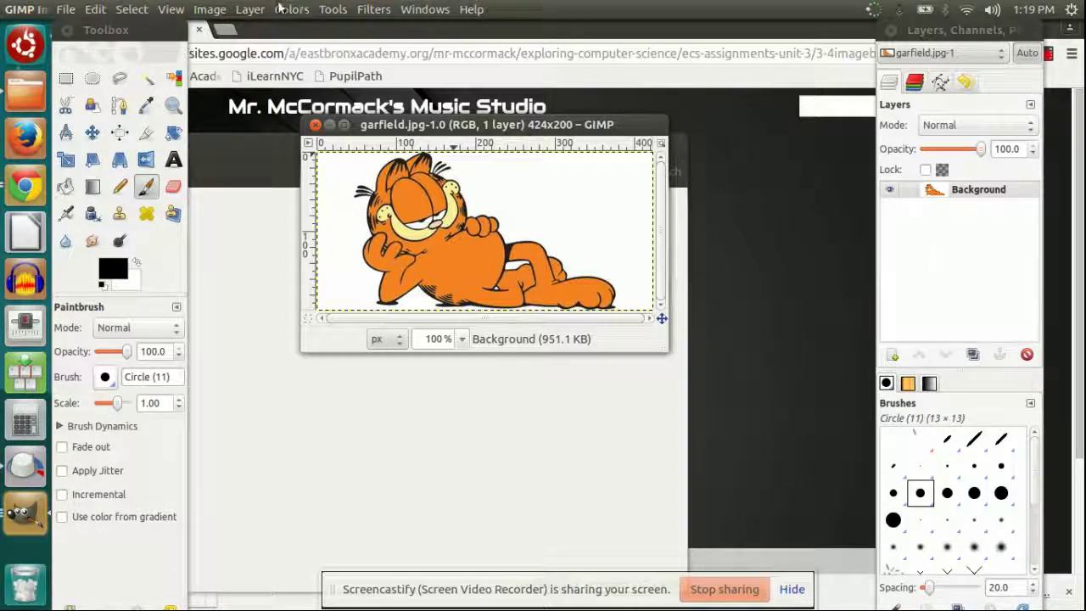
click(210, 10)
click(262, 169)
click(528, 265)
click(569, 253)
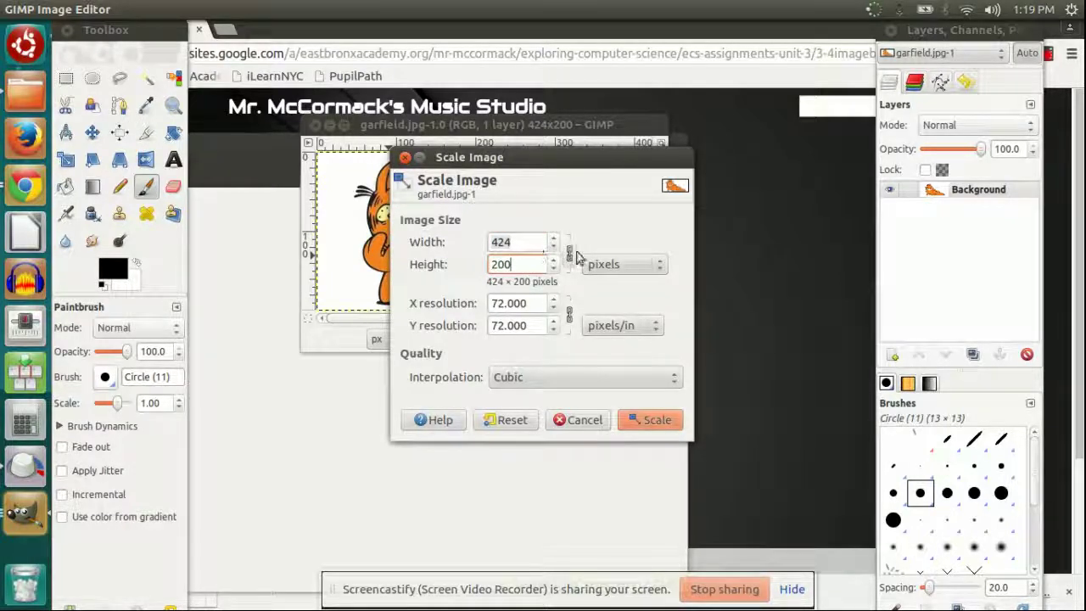
click(525, 244)
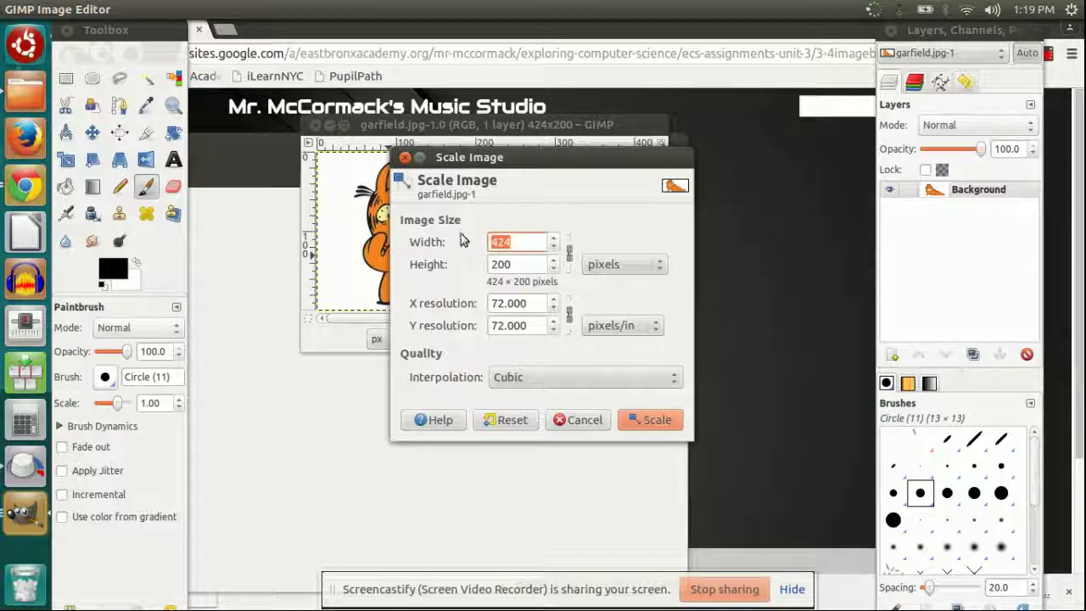
text(100)
key(Return)
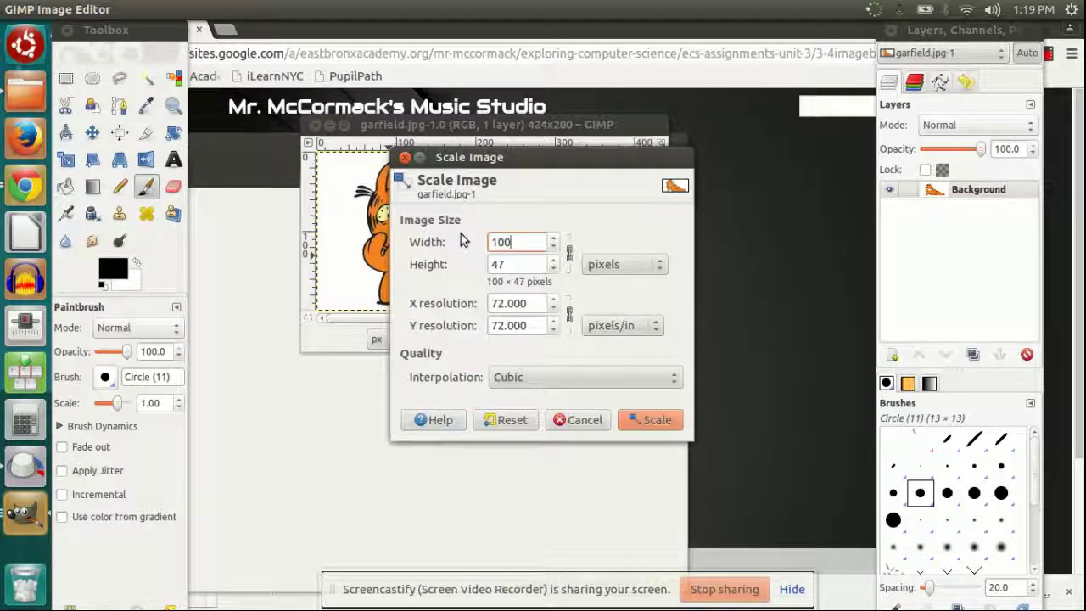
click(650, 420)
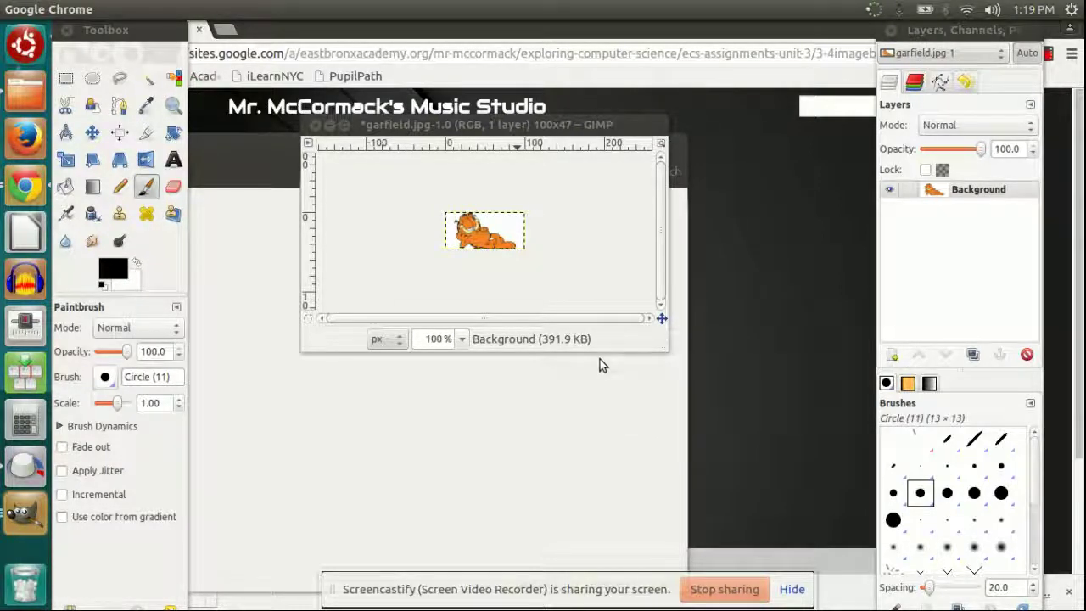
click(551, 124)
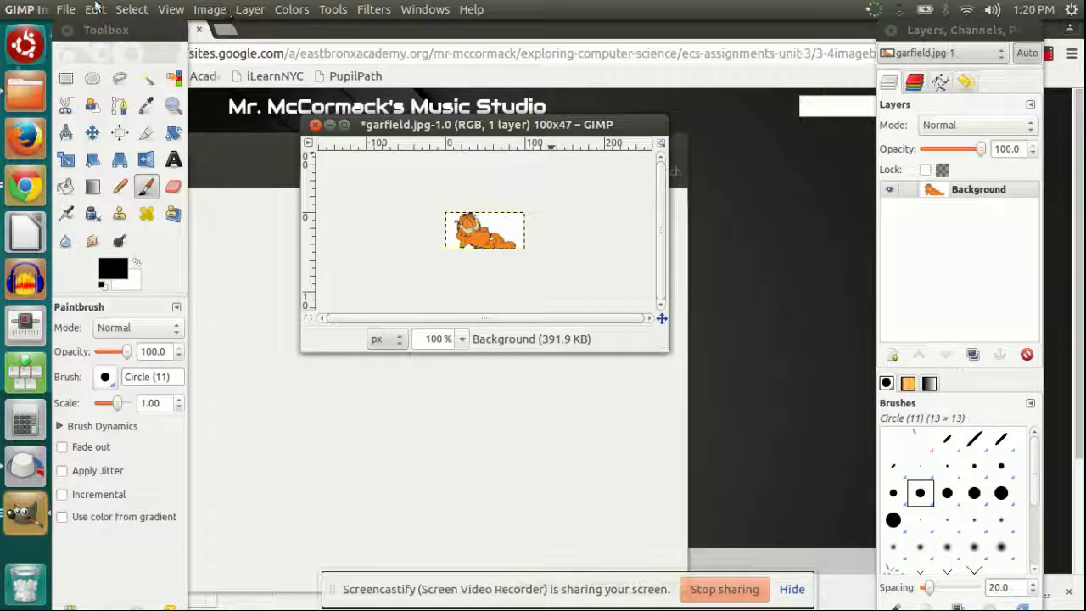
click(66, 10)
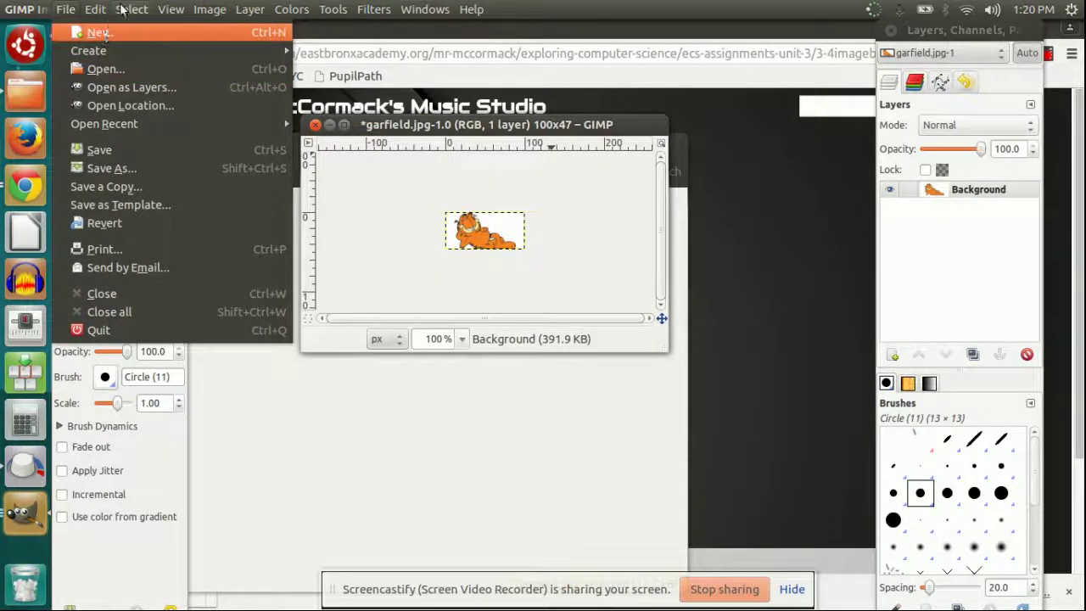
mouse_move(96, 9)
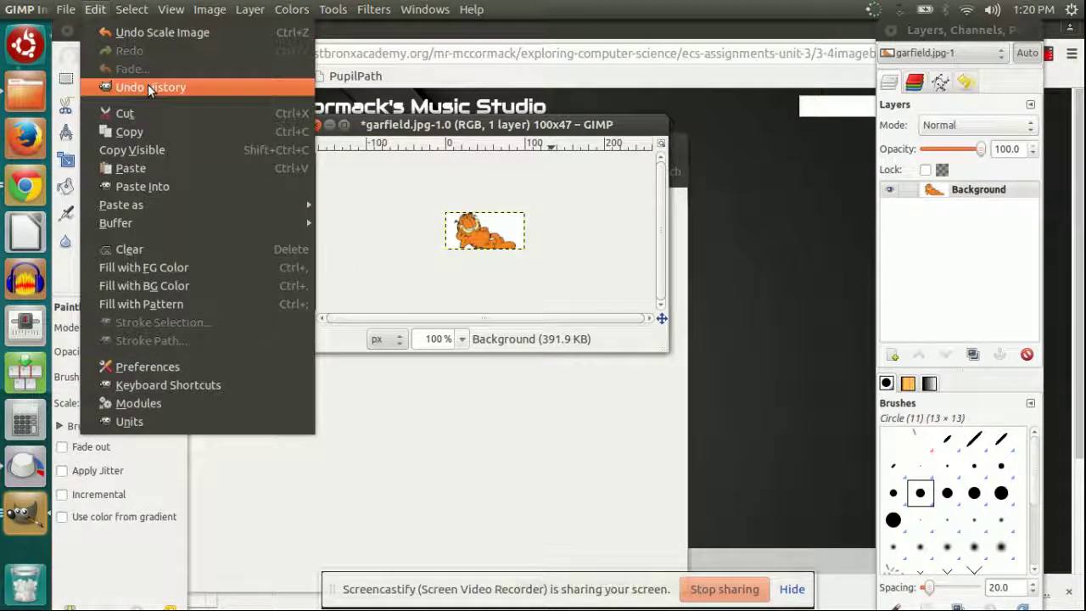
click(294, 32)
drag(527, 125, 509, 123)
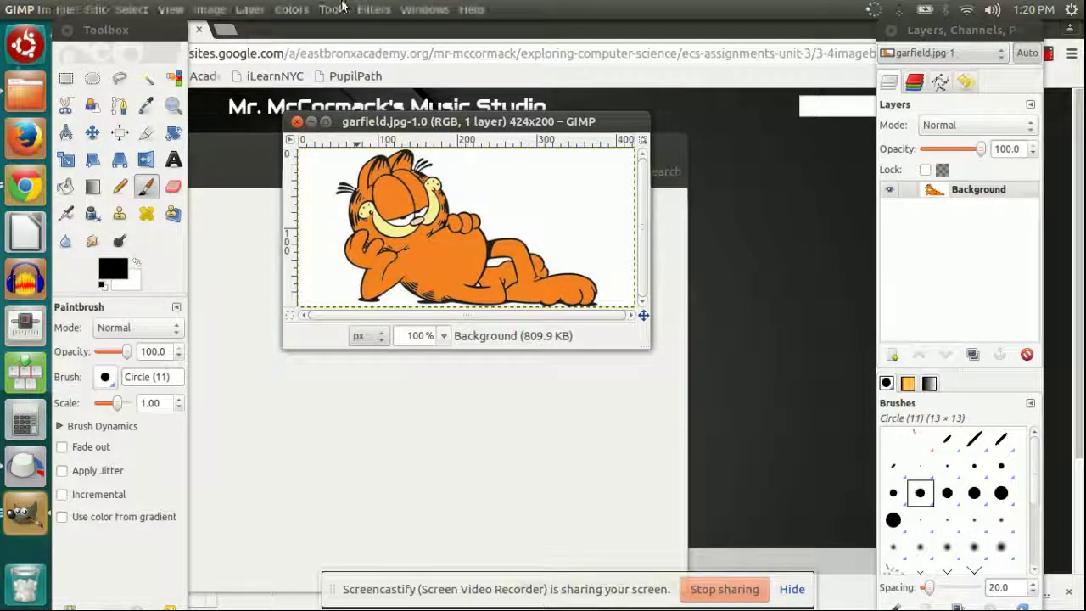
Apply Filters > Distorts > Blinds with displacement 60 and 32 horizontal segments
click(370, 9)
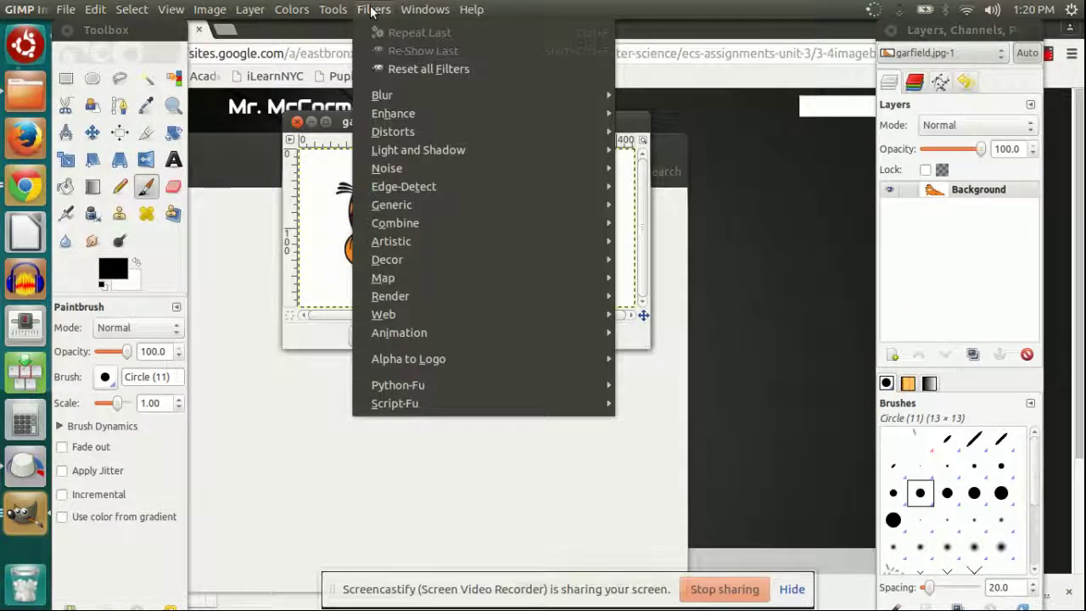
mouse_move(438, 99)
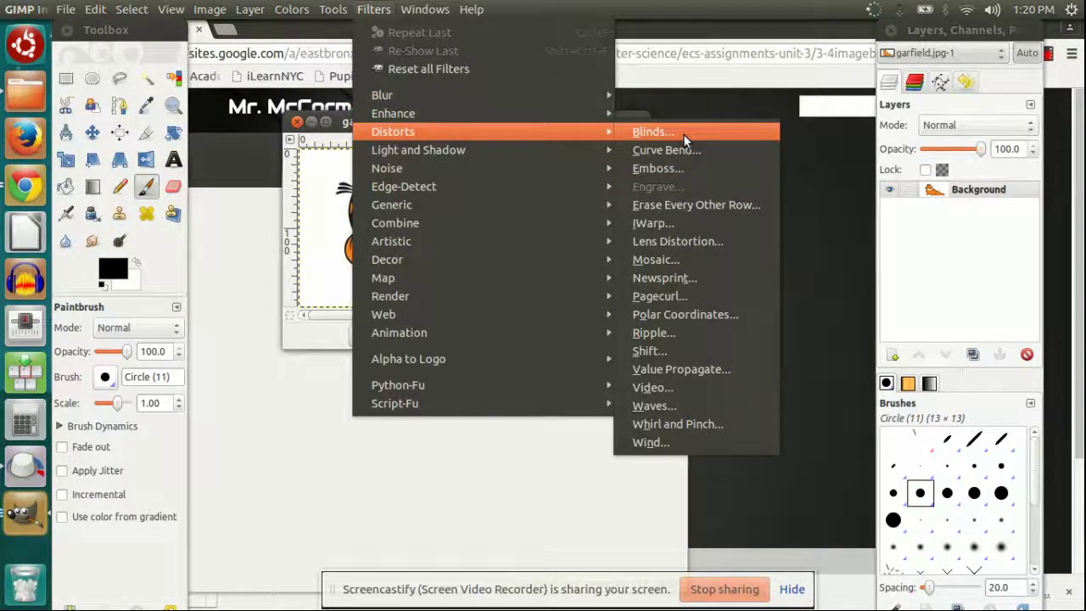
click(683, 133)
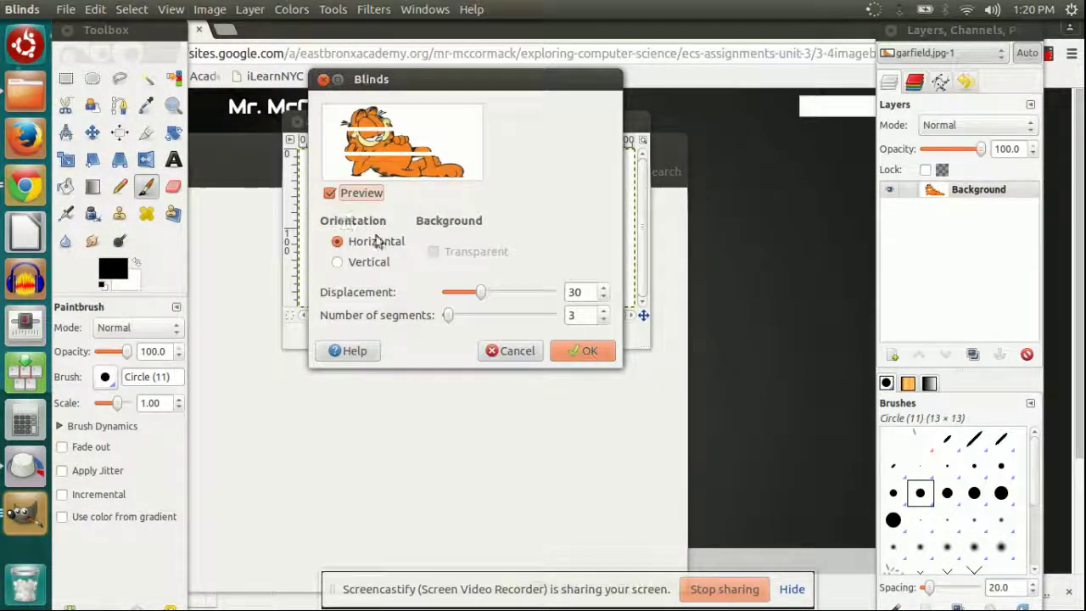
drag(473, 298, 519, 297)
drag(449, 317, 492, 319)
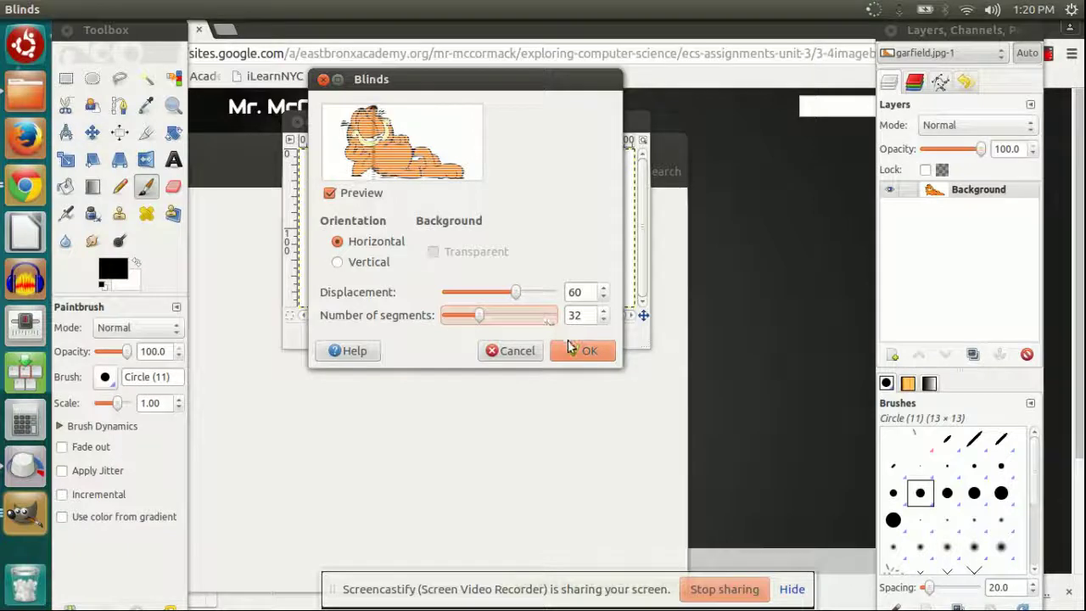
click(574, 347)
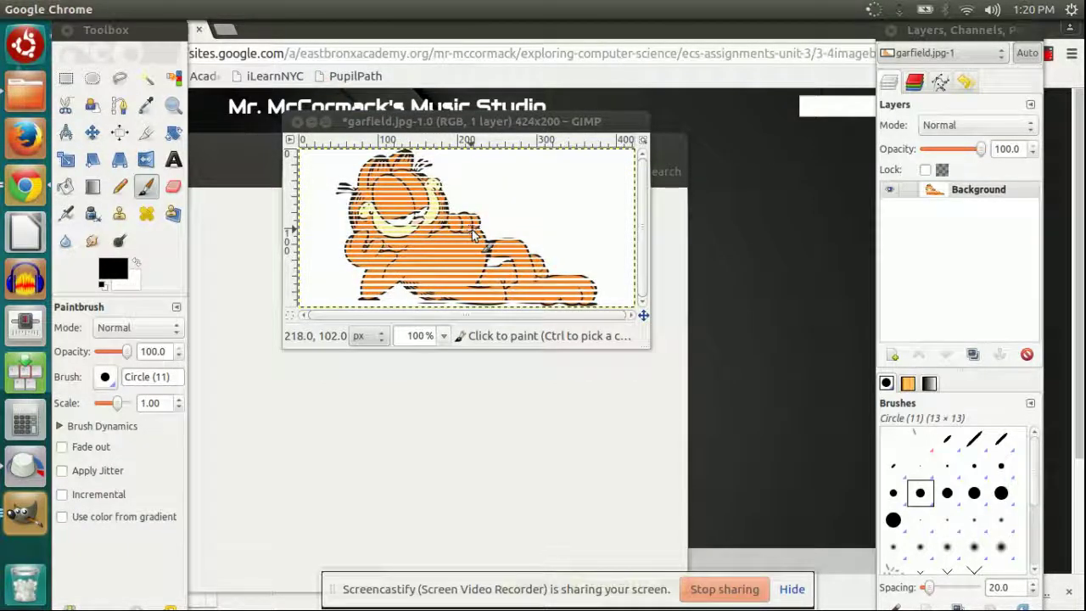
click(387, 123)
Save As garfield-blinds.jpg in Pictures, exporting as JPEG at quality 85
click(65, 10)
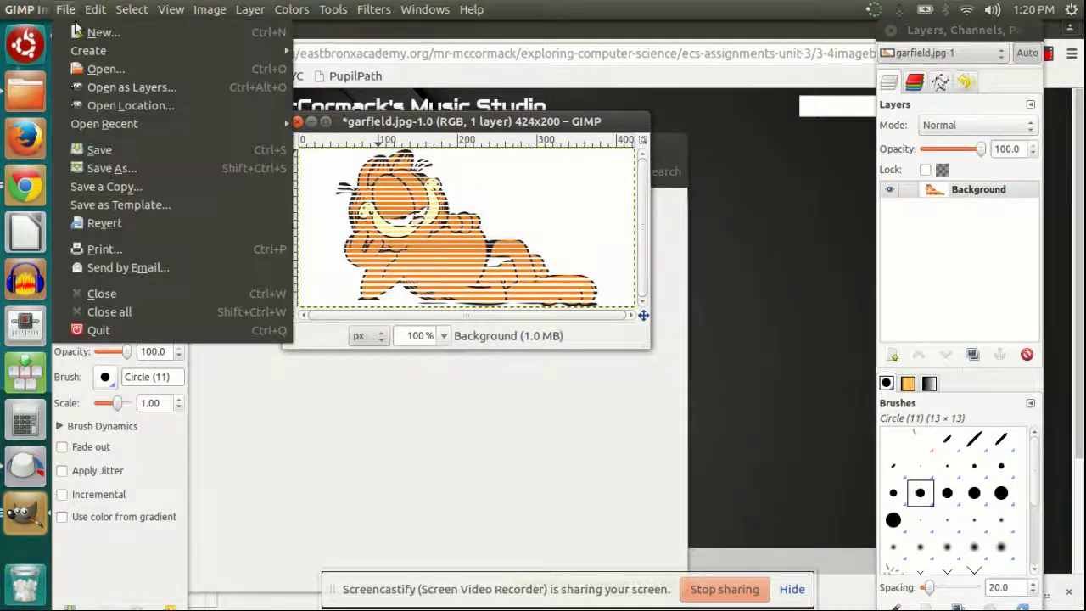
mouse_move(113, 128)
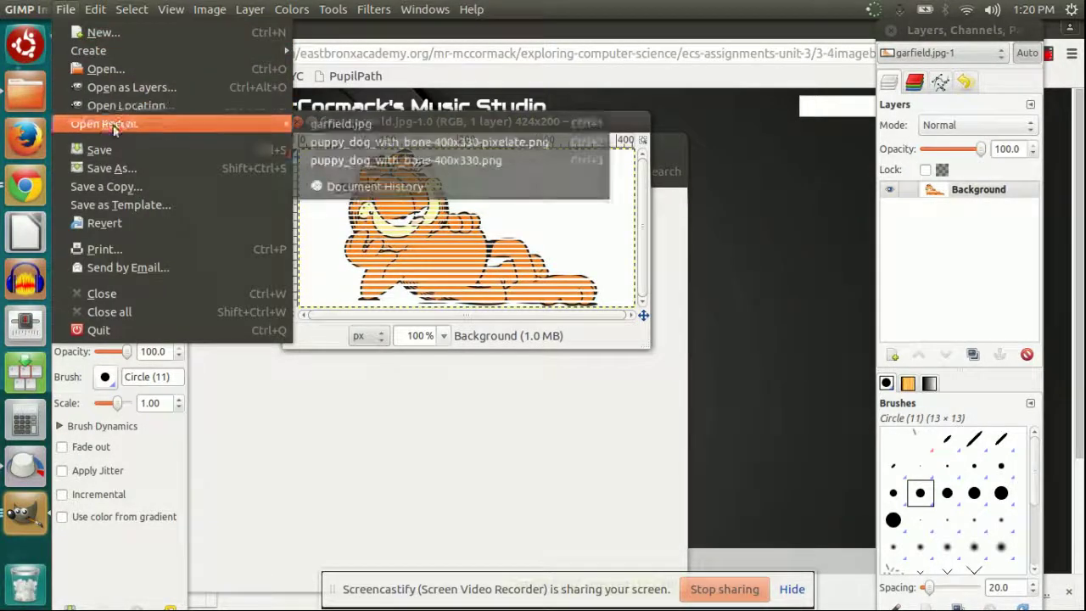
click(127, 168)
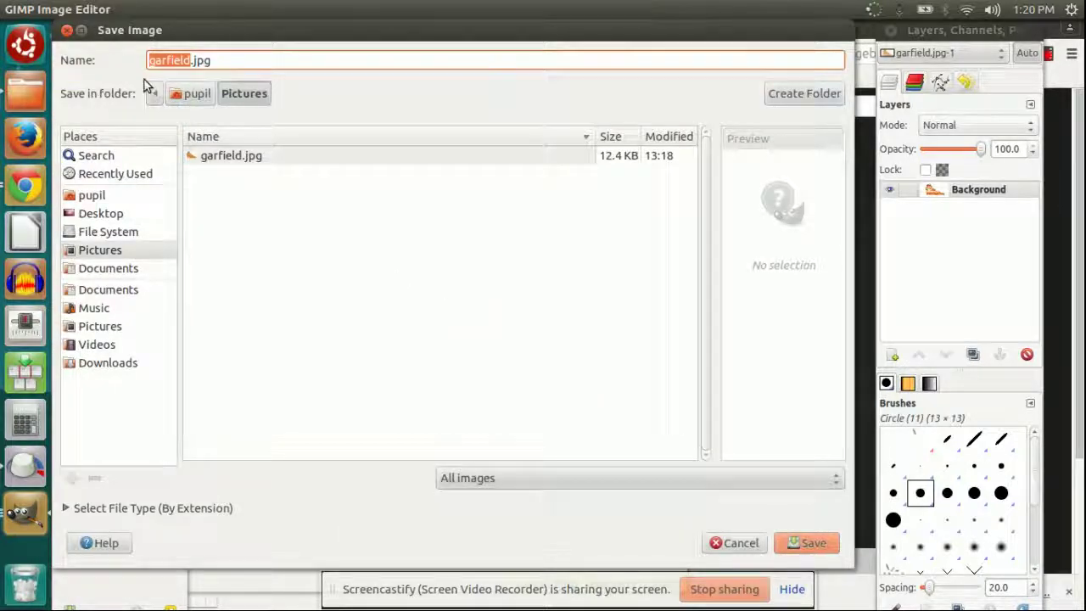
click(189, 60)
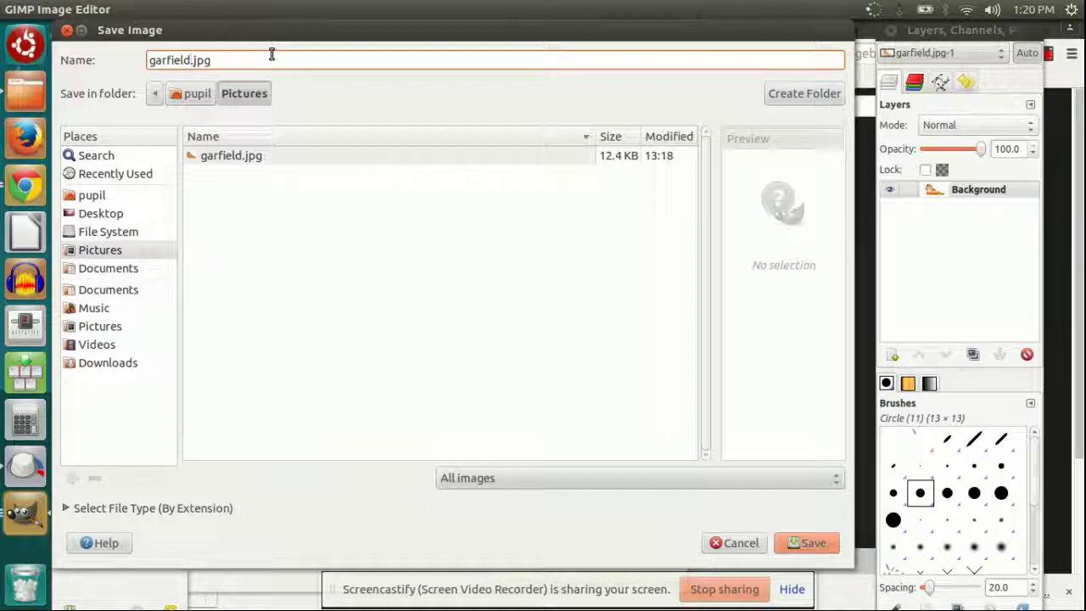
text(-)
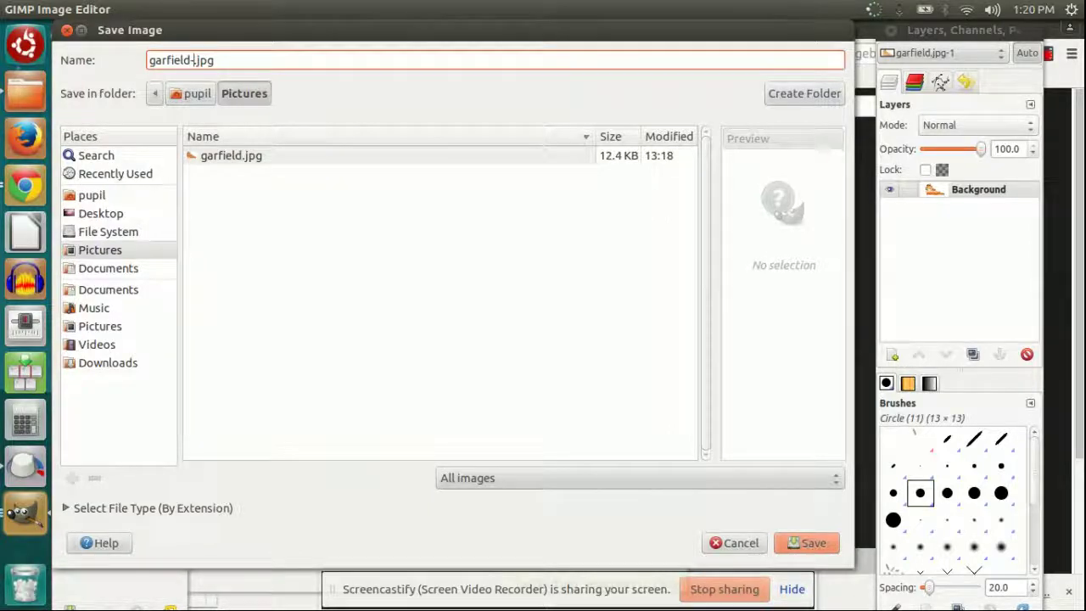
text(blinds)
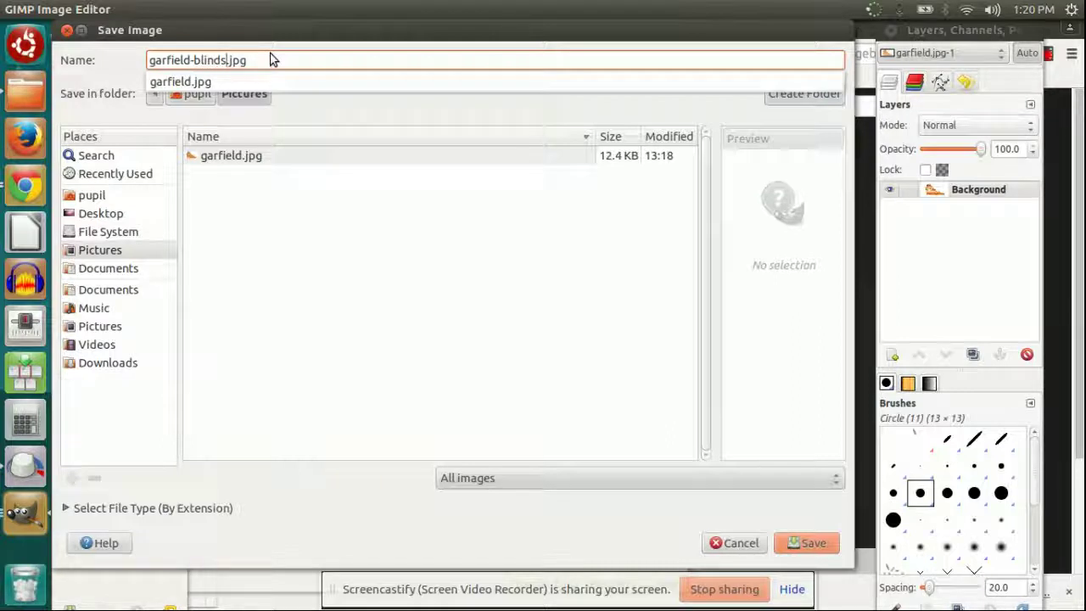
click(805, 545)
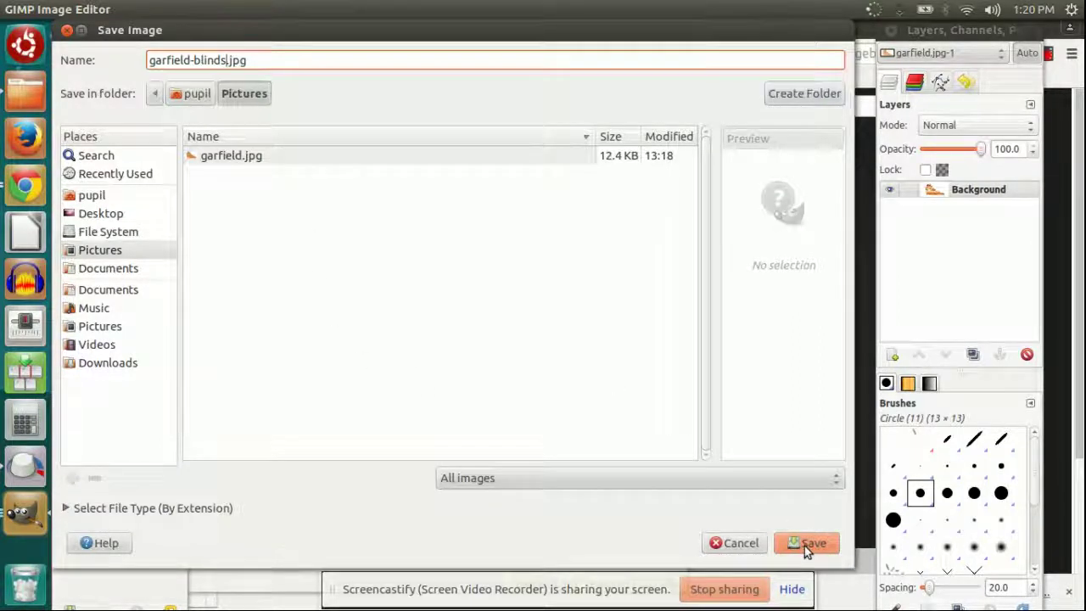
click(804, 546)
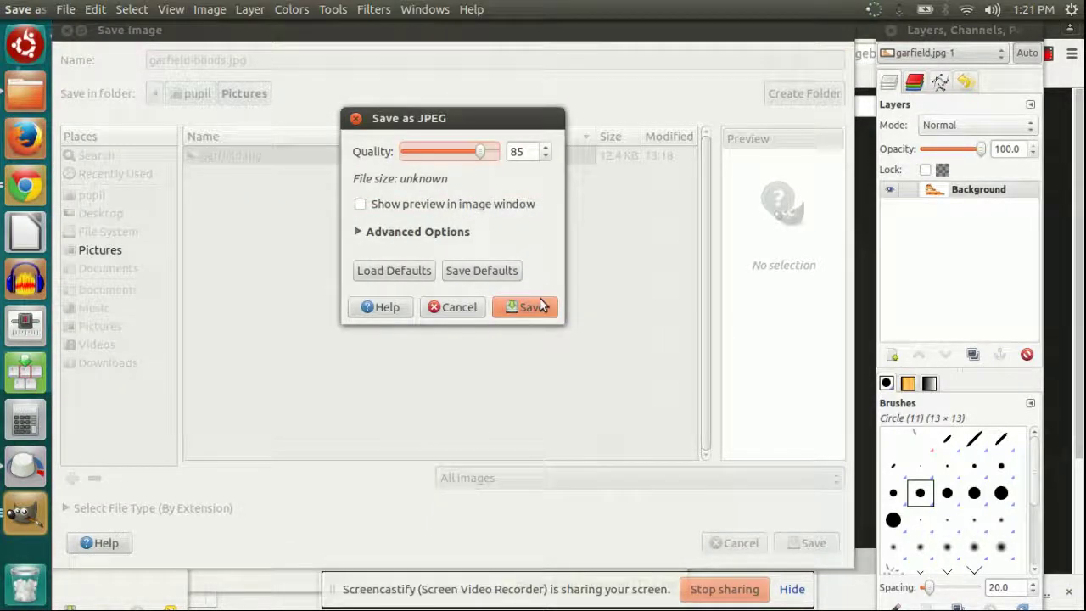
click(535, 306)
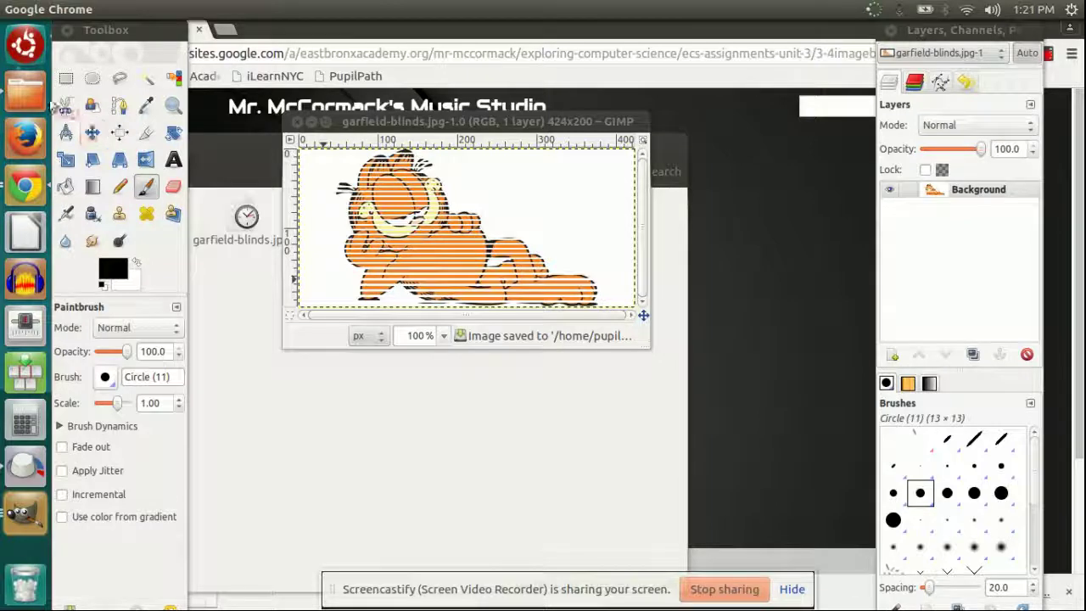
Preview garfield-blinds.jpg (424×200, 17.5 kB) from Pictures in Image Viewer, then return to GIMP
click(25, 94)
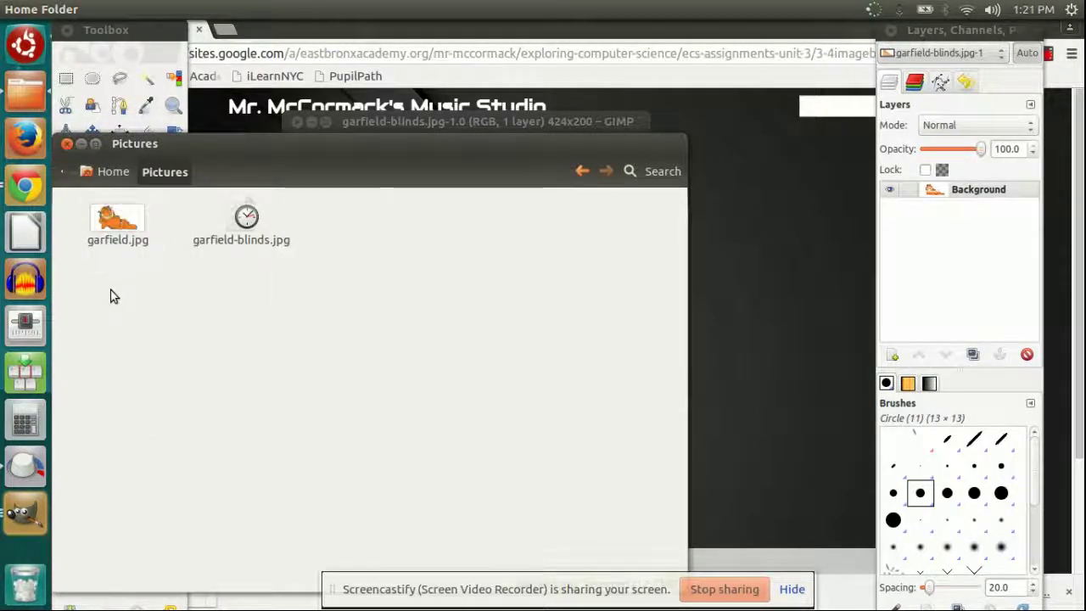
click(225, 212)
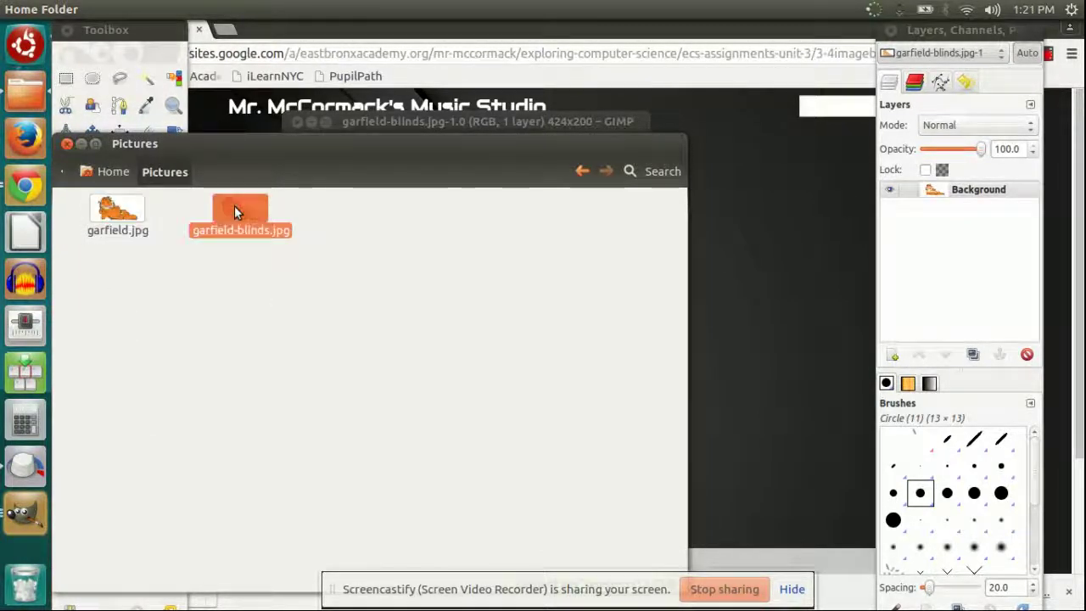
double_click(235, 209)
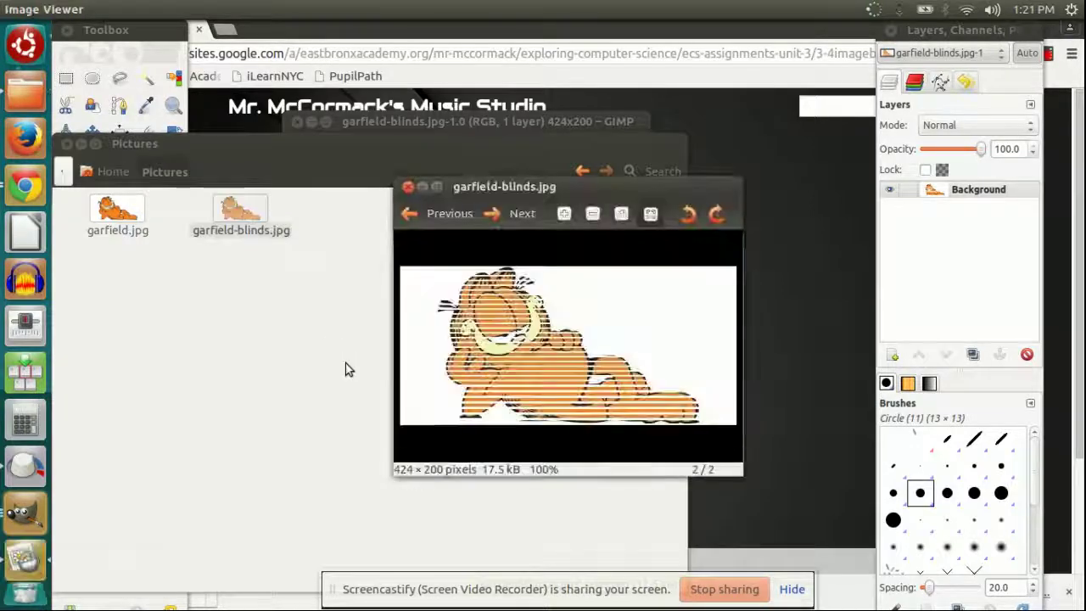
click(408, 187)
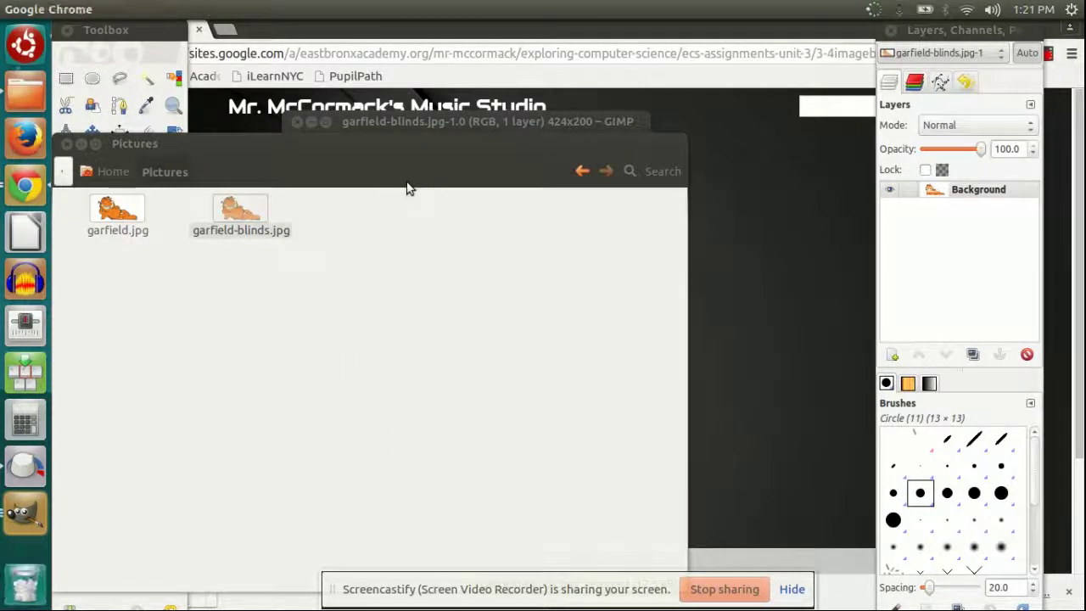
click(35, 524)
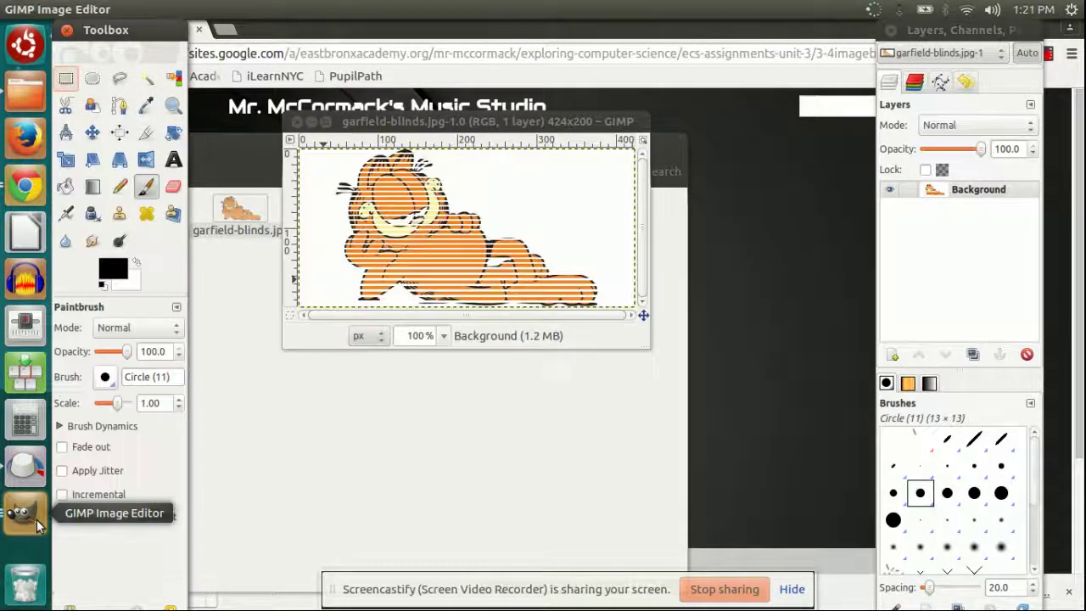
Undo the Blinds filter with Edit > Undo Blinds, restoring the plain Garfield image
drag(538, 117, 494, 103)
click(66, 8)
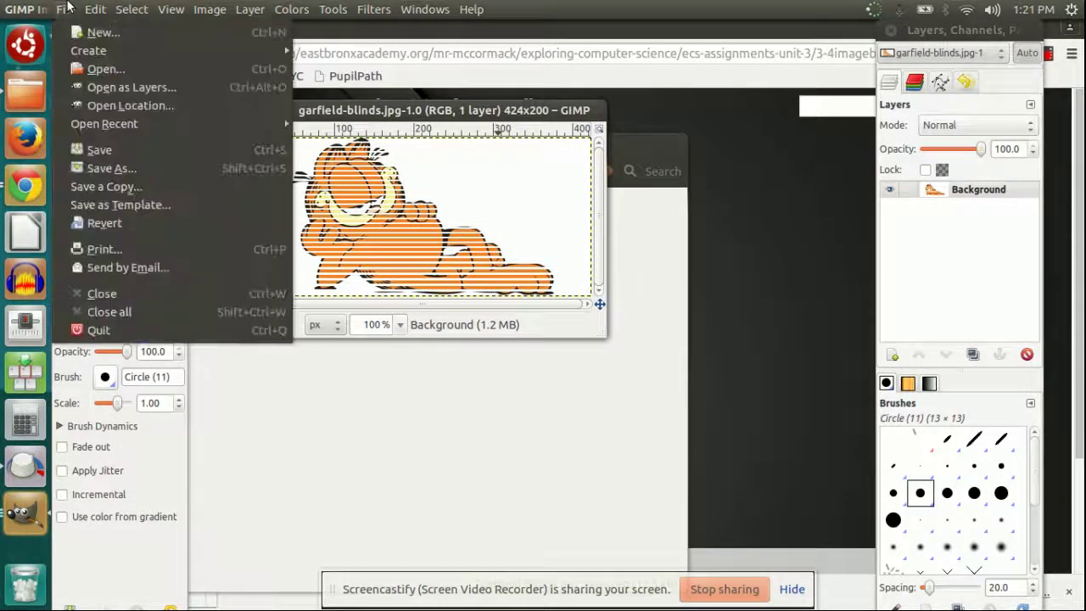
mouse_move(99, 8)
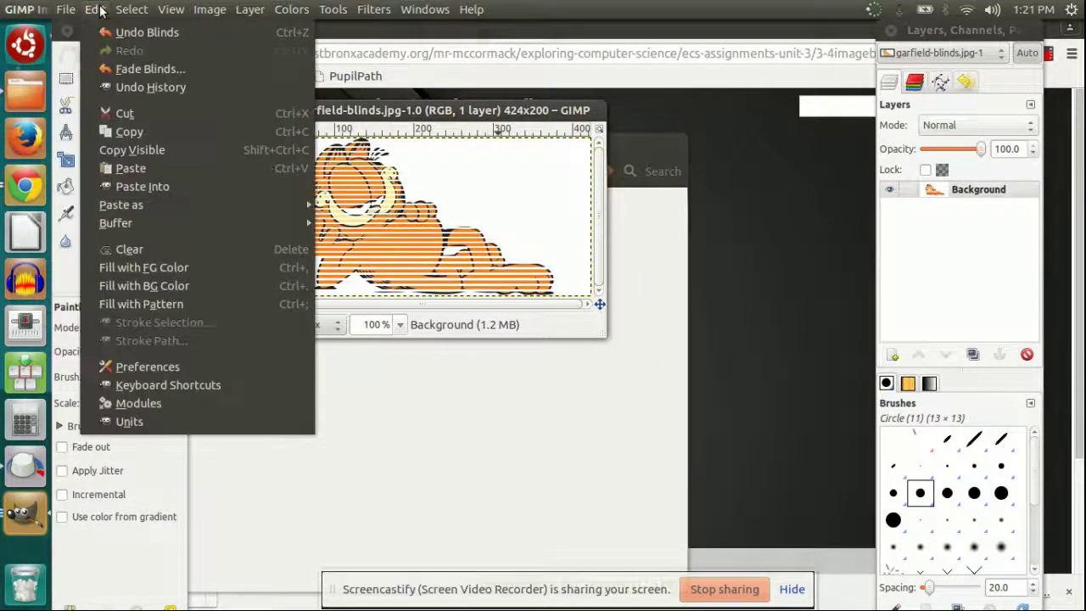
click(150, 33)
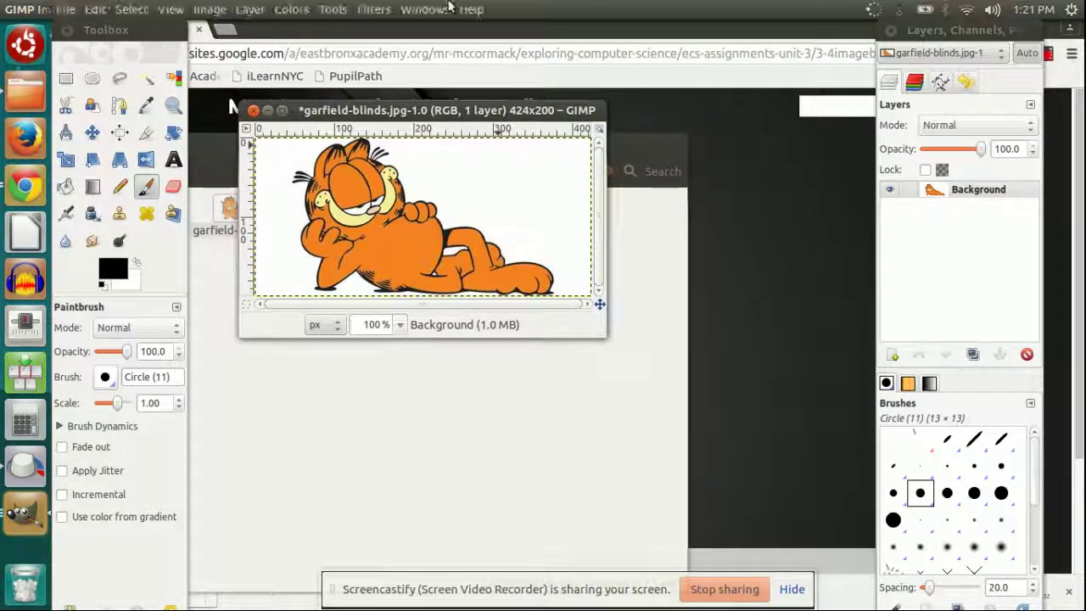
click(373, 8)
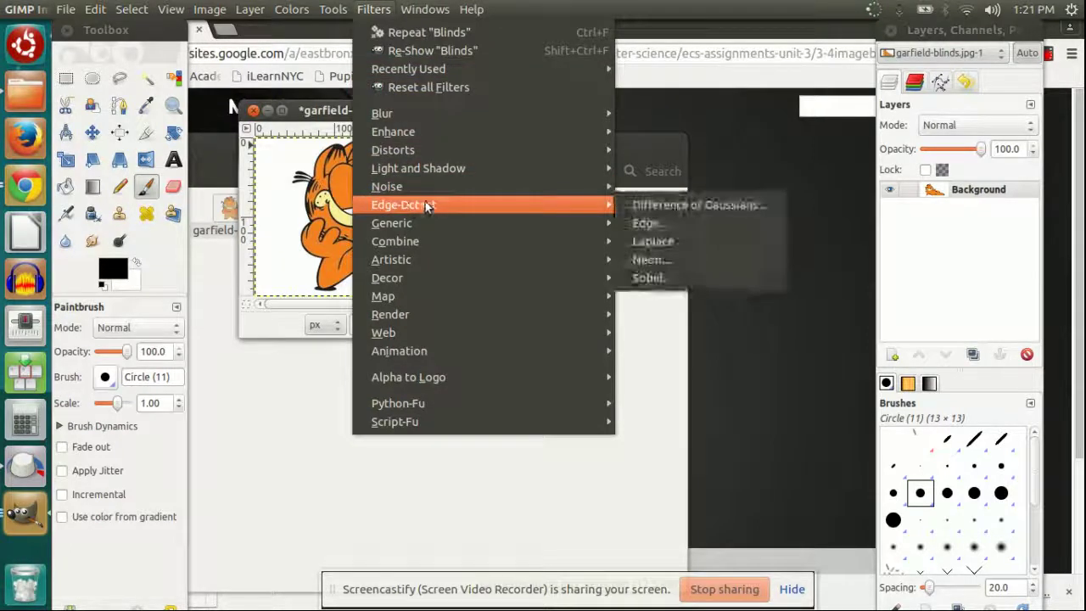
Apply the Oilify filter to the Garfield image with mask size 6, exponent 8, intensity algorithm
mouse_move(432, 262)
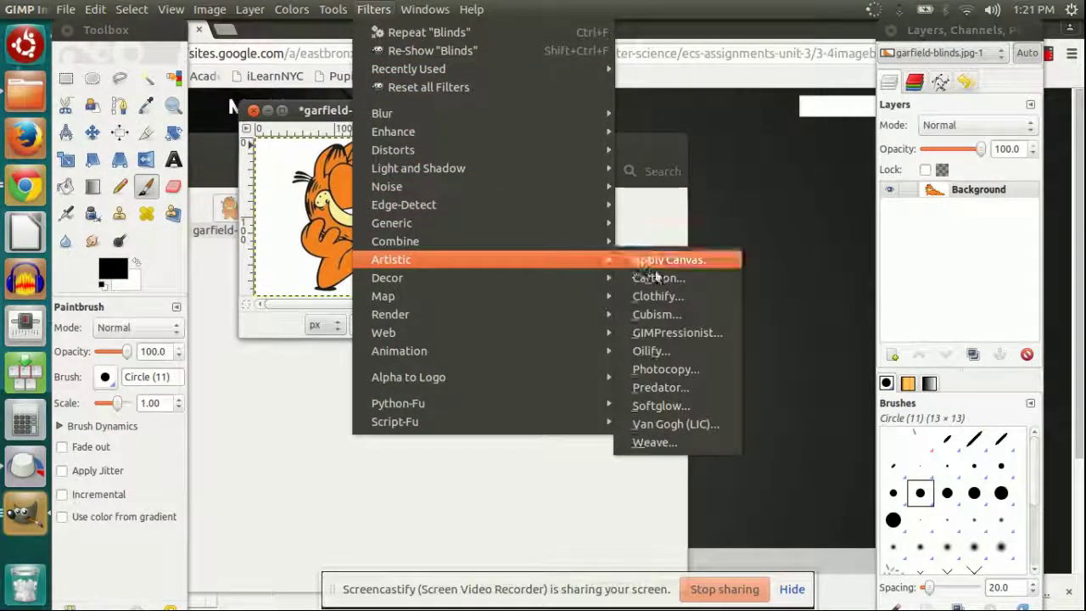
click(679, 358)
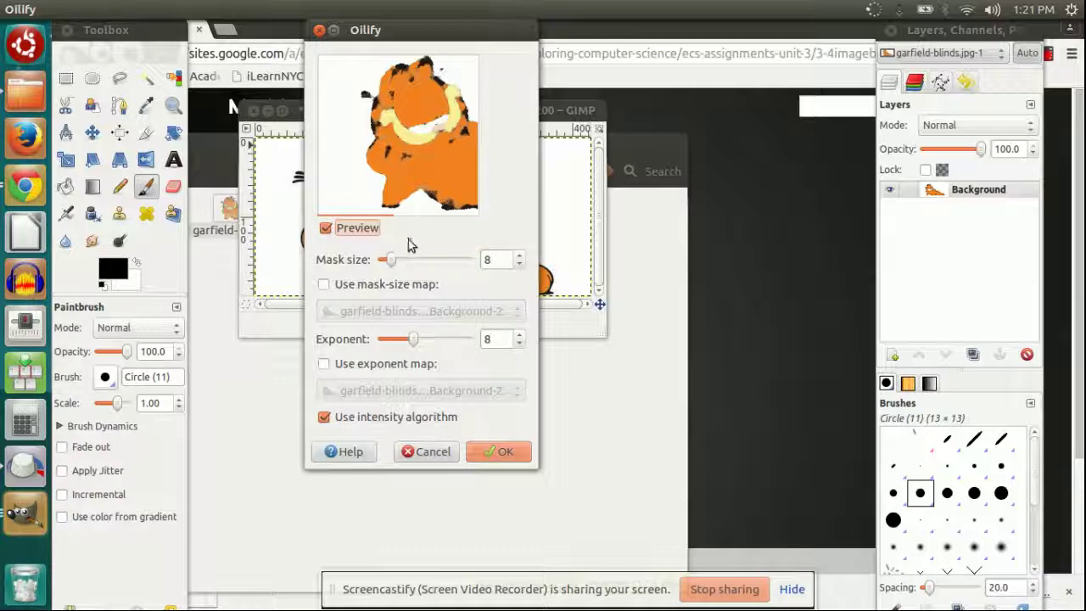
drag(392, 260, 427, 267)
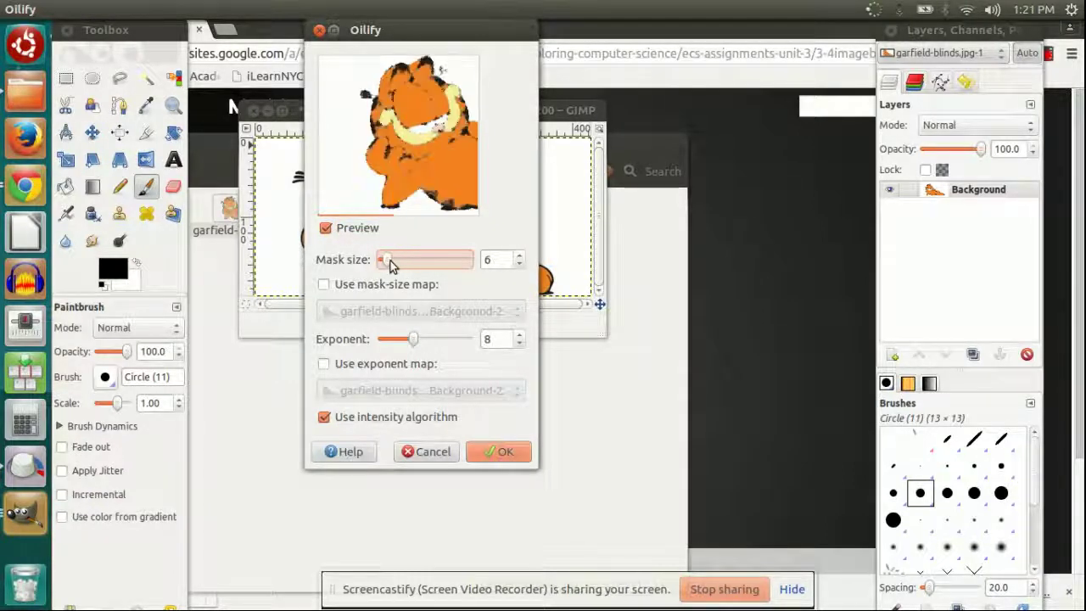
click(498, 451)
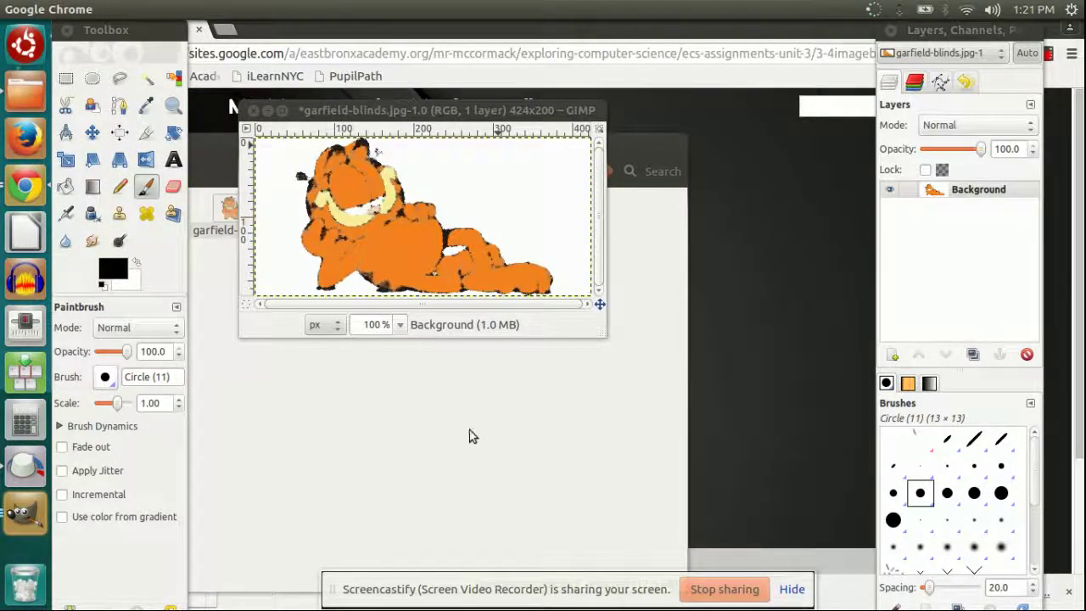
click(343, 108)
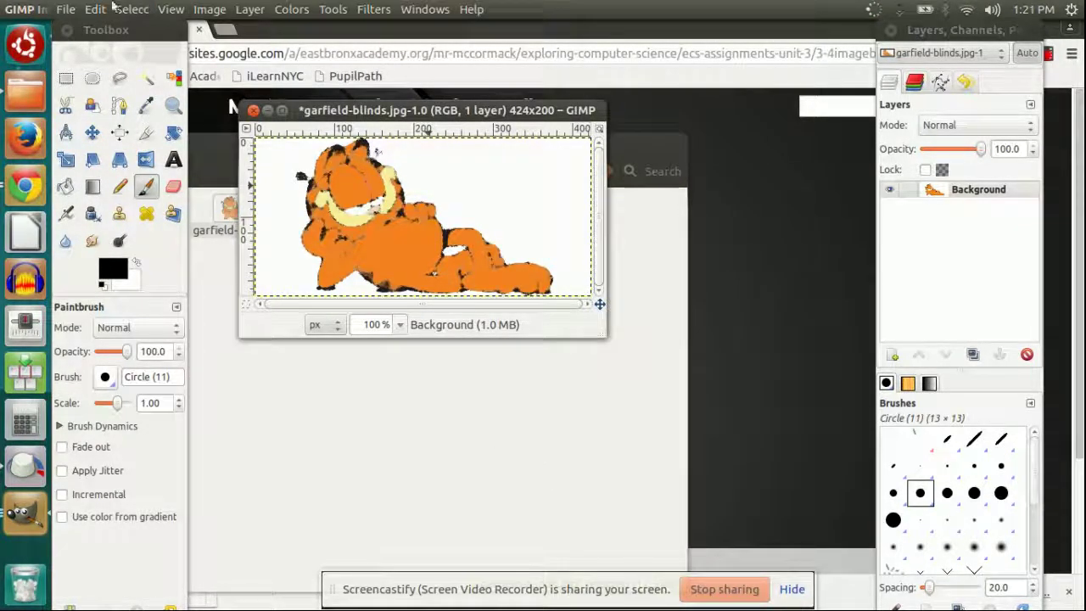
Save the oil-painted image as garfield-oilify.jpg in Pictures at JPEG quality 85
click(66, 10)
click(135, 167)
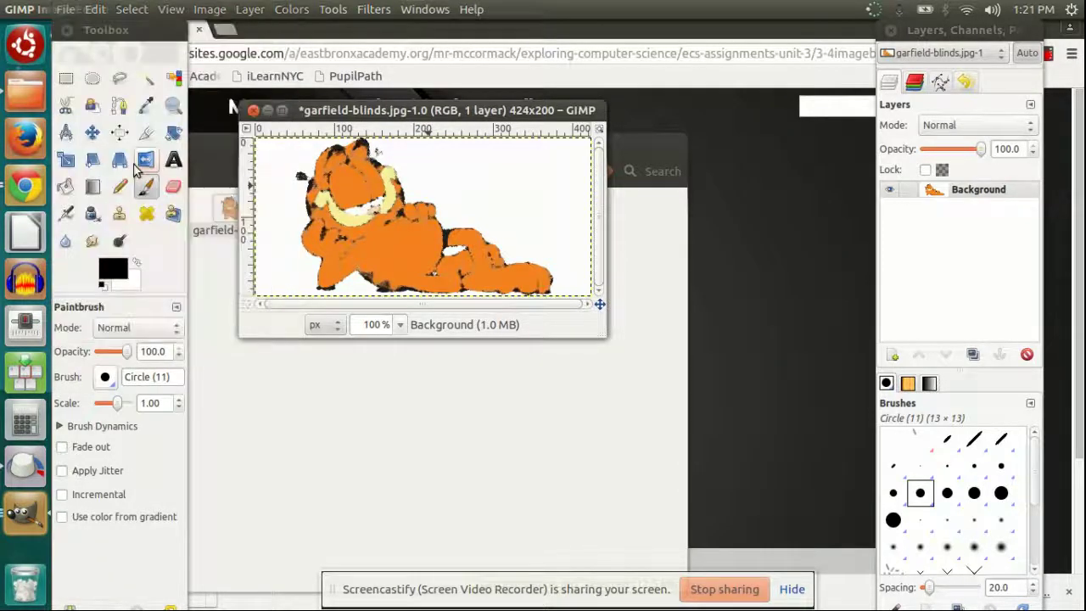
key(Right)
key(BackSpace)
key(BackSpace)
key(BackSpace)
key(BackSpace)
key(BackSpace)
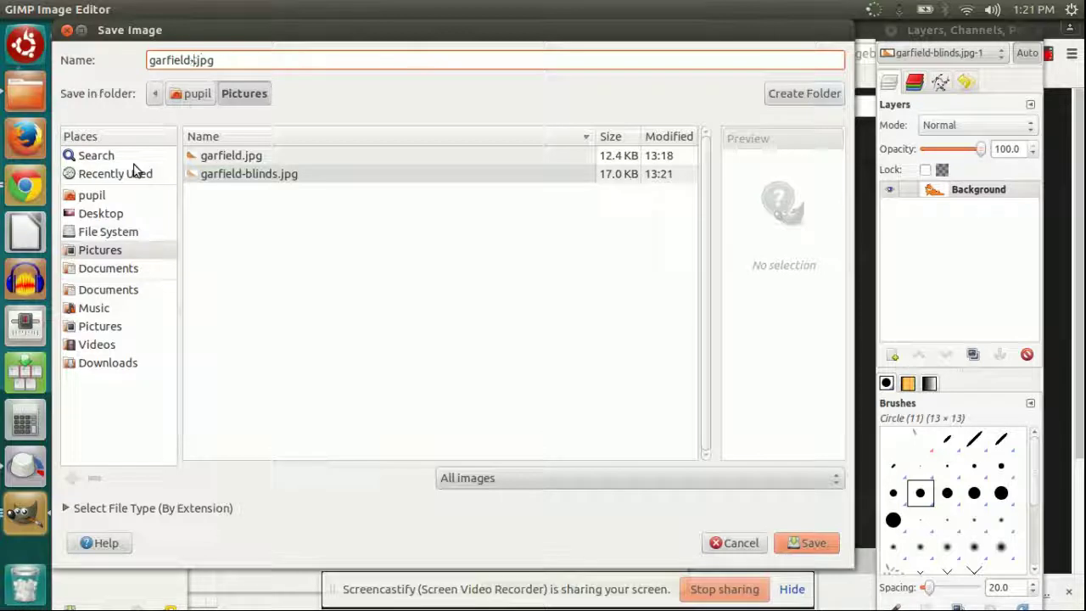
text(oilify)
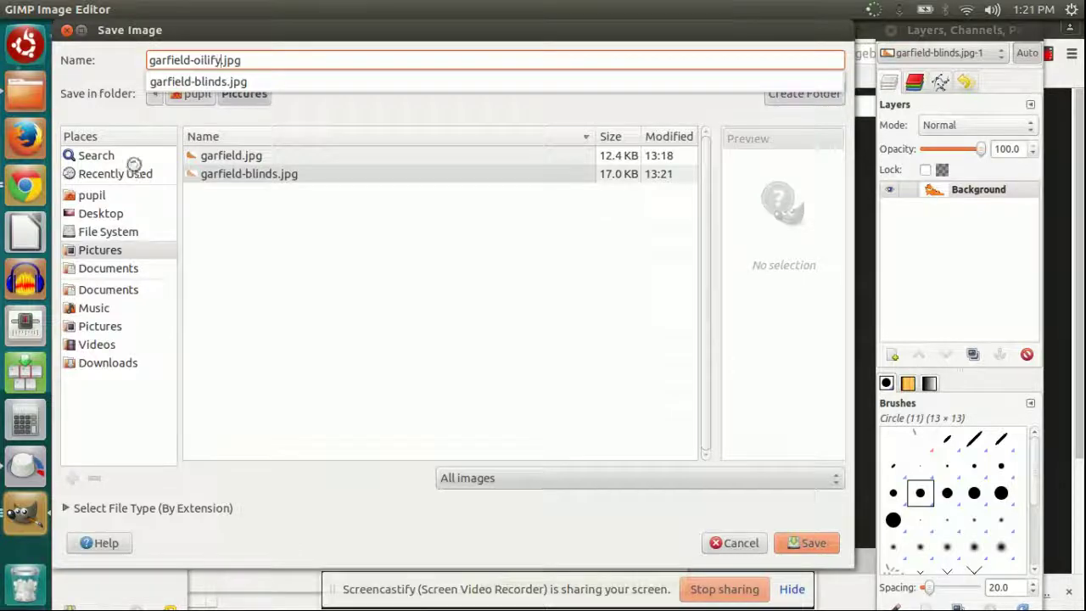
key(Return)
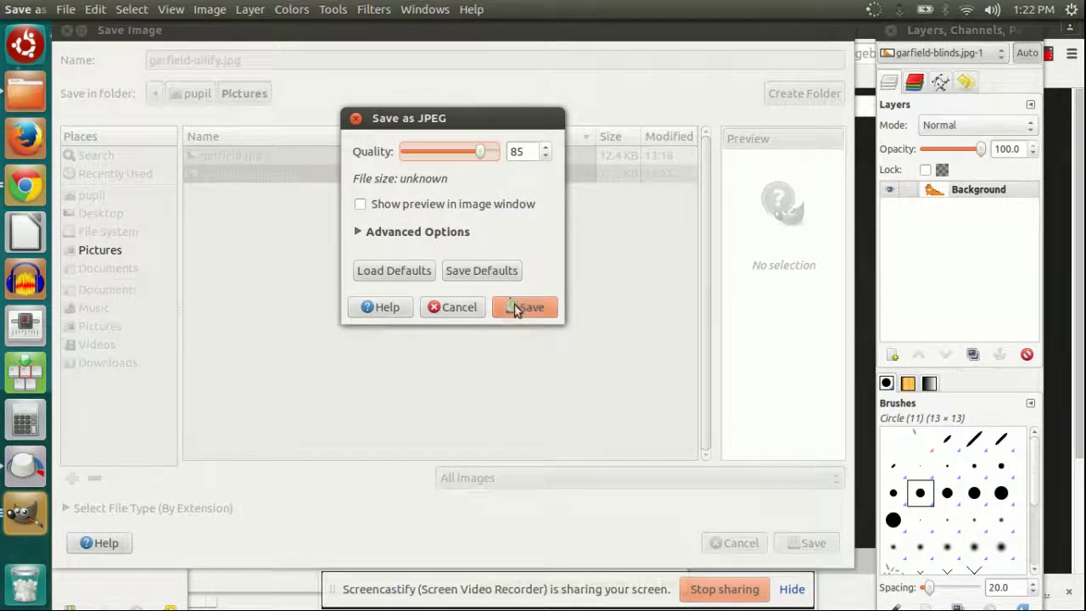
click(524, 307)
drag(337, 119, 324, 136)
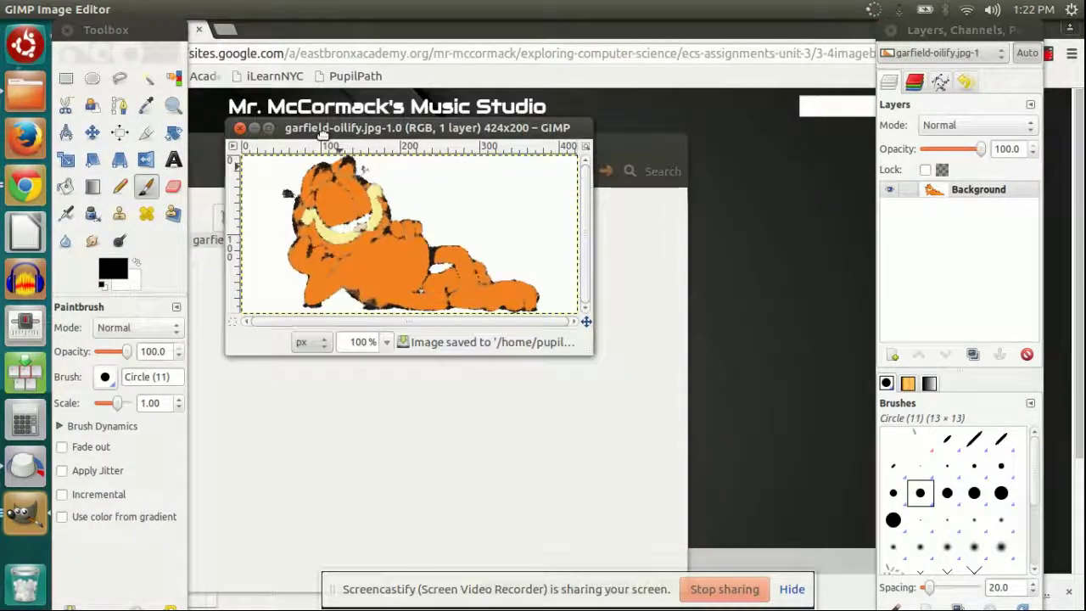
Open the Deinterlace filter from Filters > Enhance and cancel it without applying
mouse_move(299, 7)
click(373, 8)
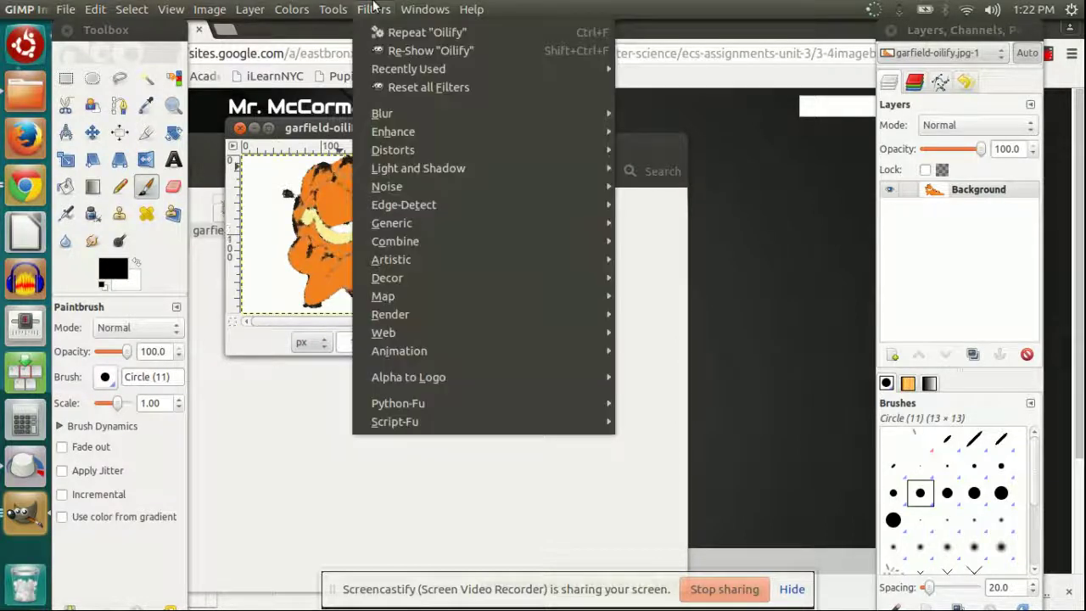
mouse_move(431, 266)
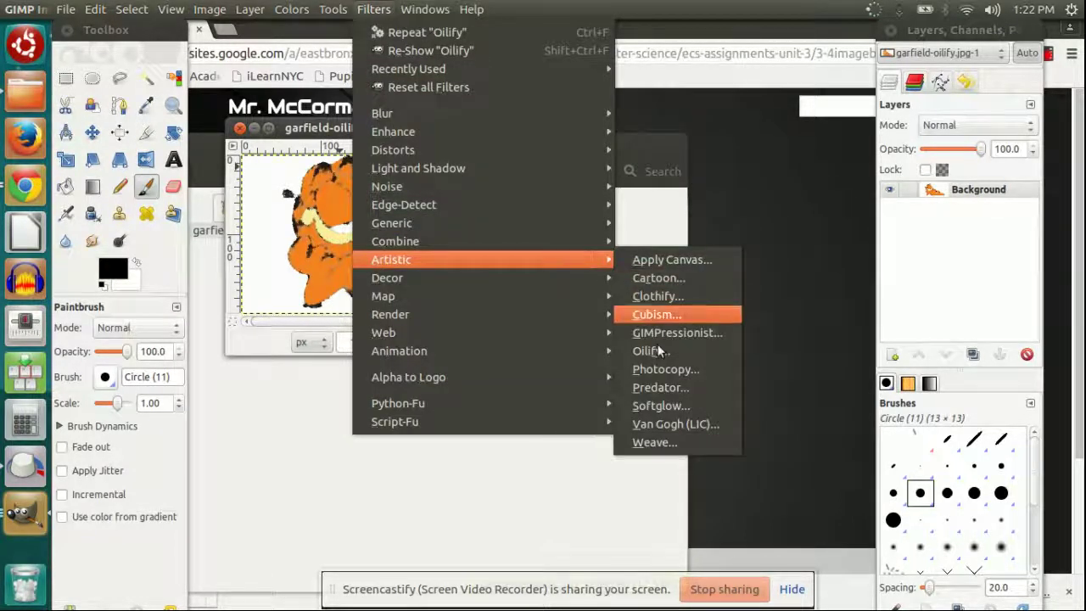
mouse_move(429, 129)
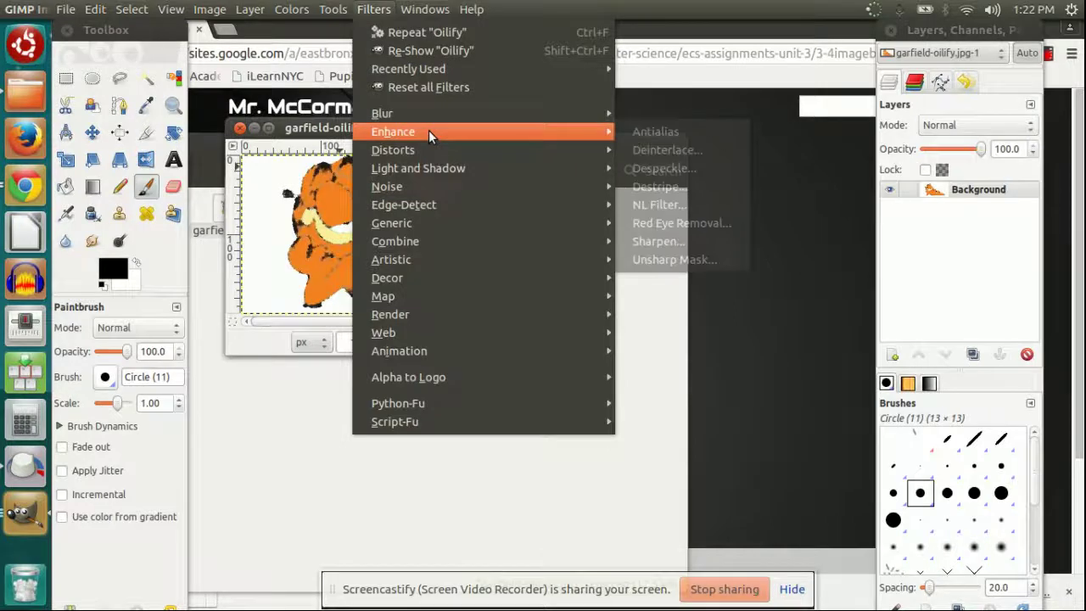
click(660, 152)
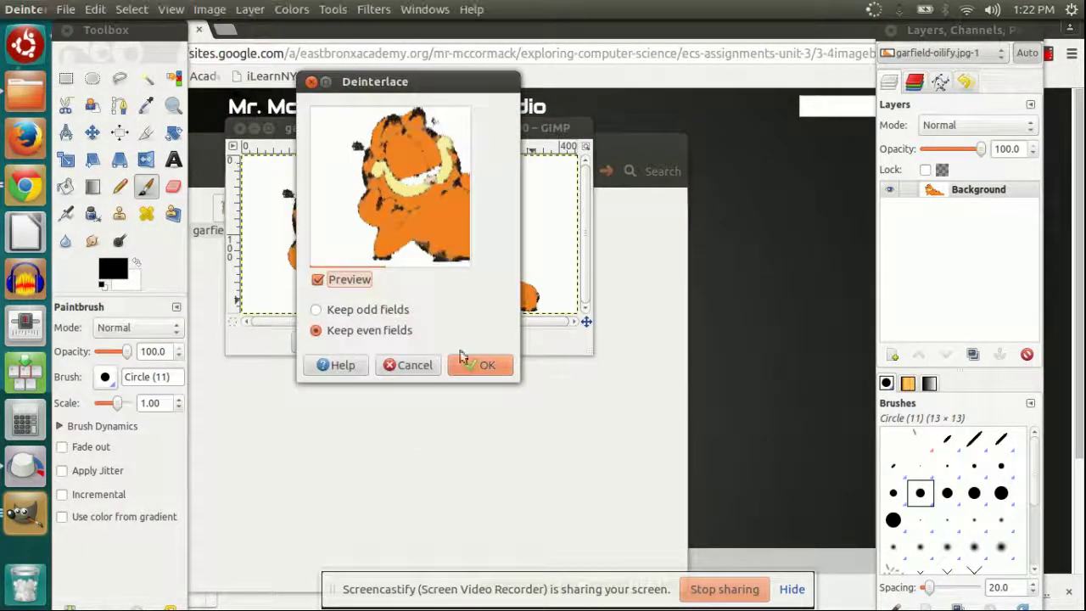
click(407, 364)
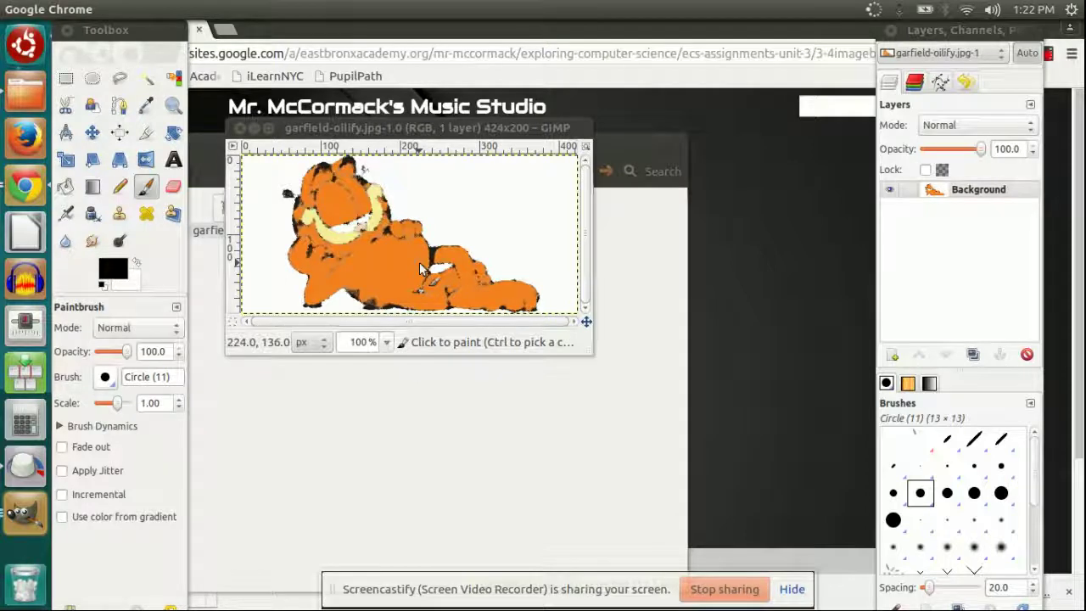
click(410, 136)
Undo the Oilify effect, then apply Deinterlace keeping even fields
key(ctrl+z)
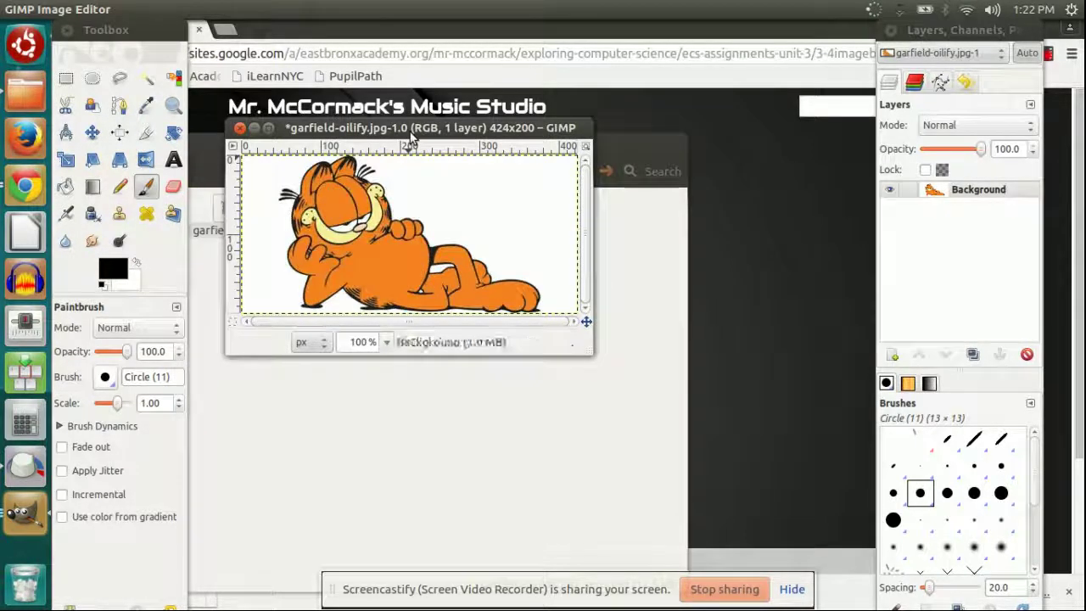
click(424, 9)
mouse_move(373, 9)
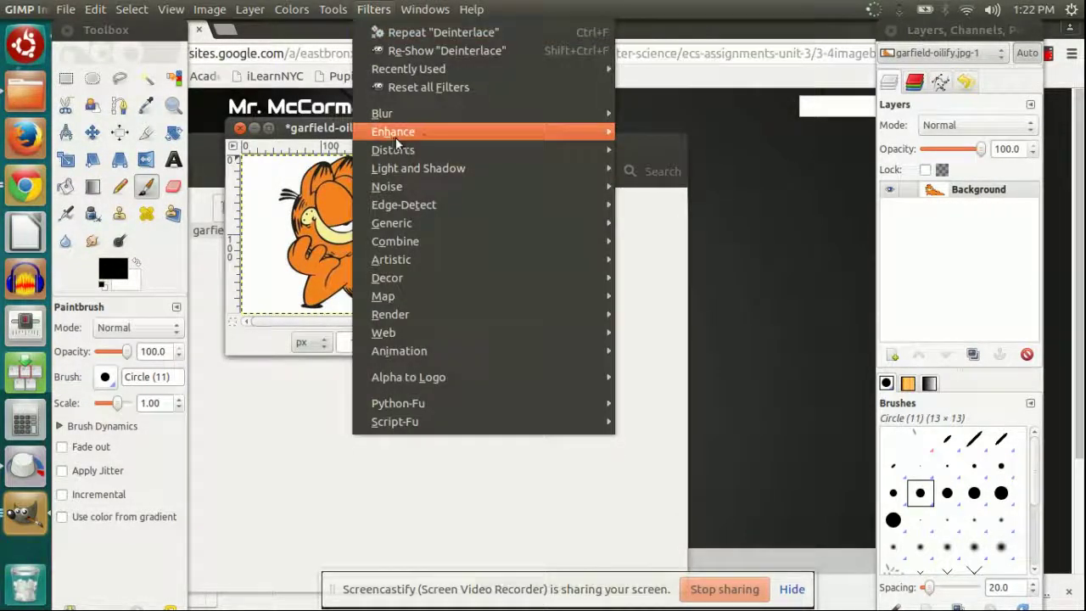
mouse_move(445, 132)
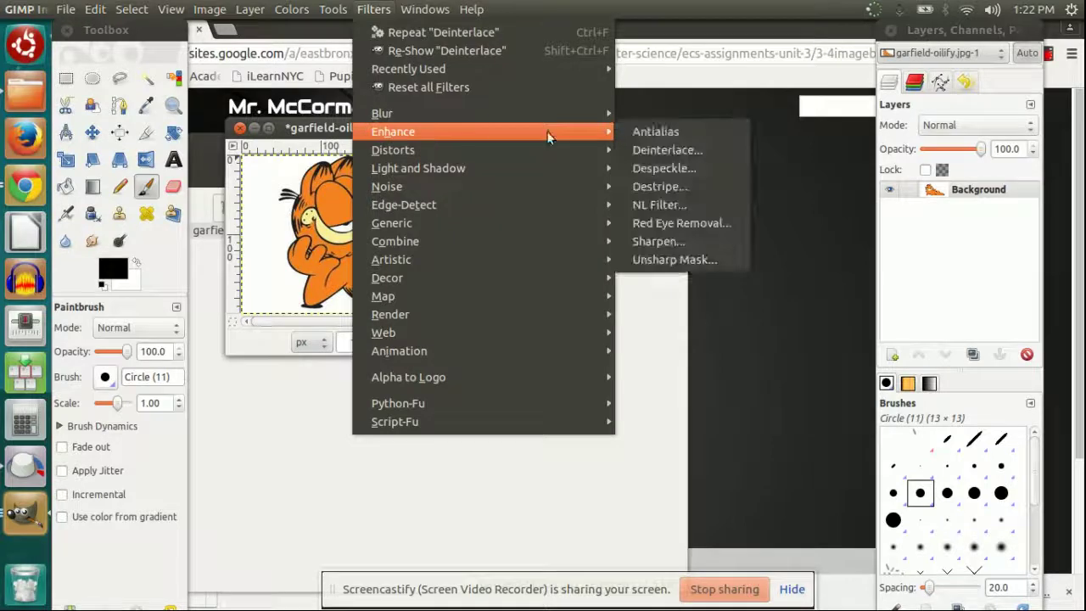
click(670, 150)
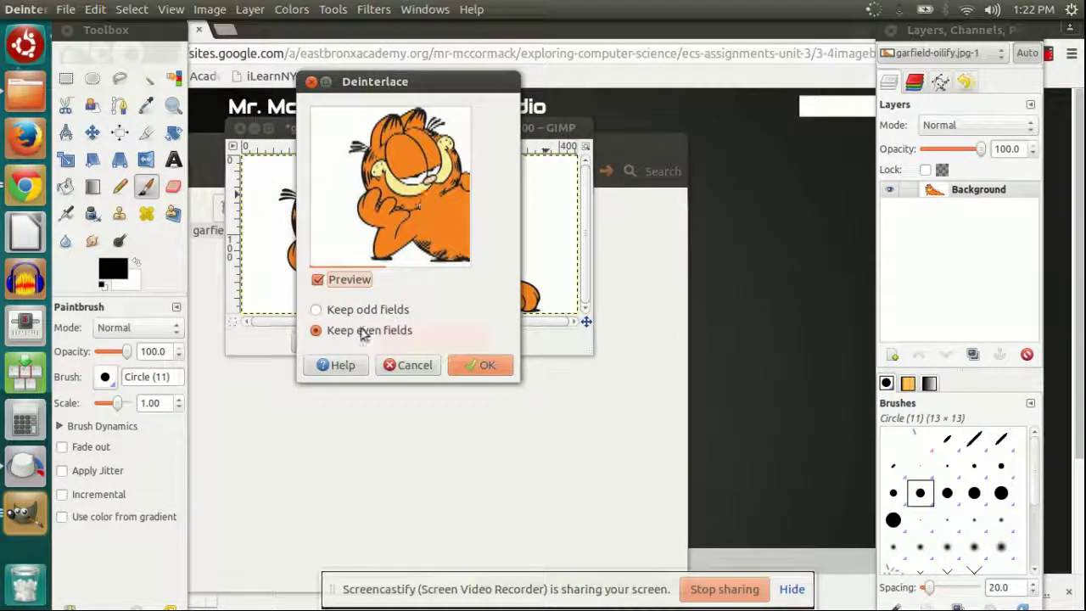
click(471, 365)
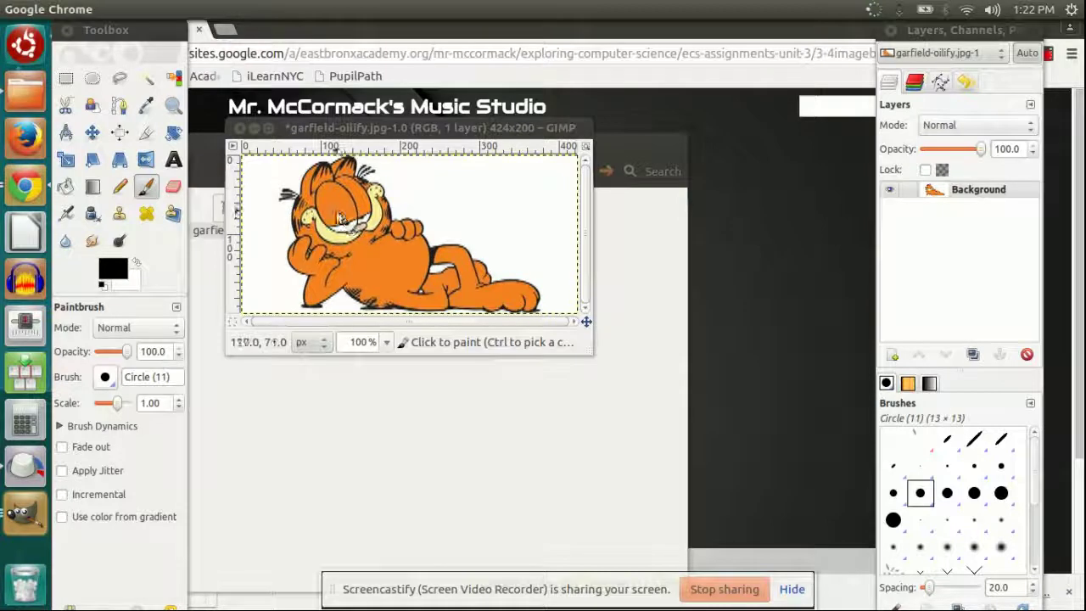
click(425, 264)
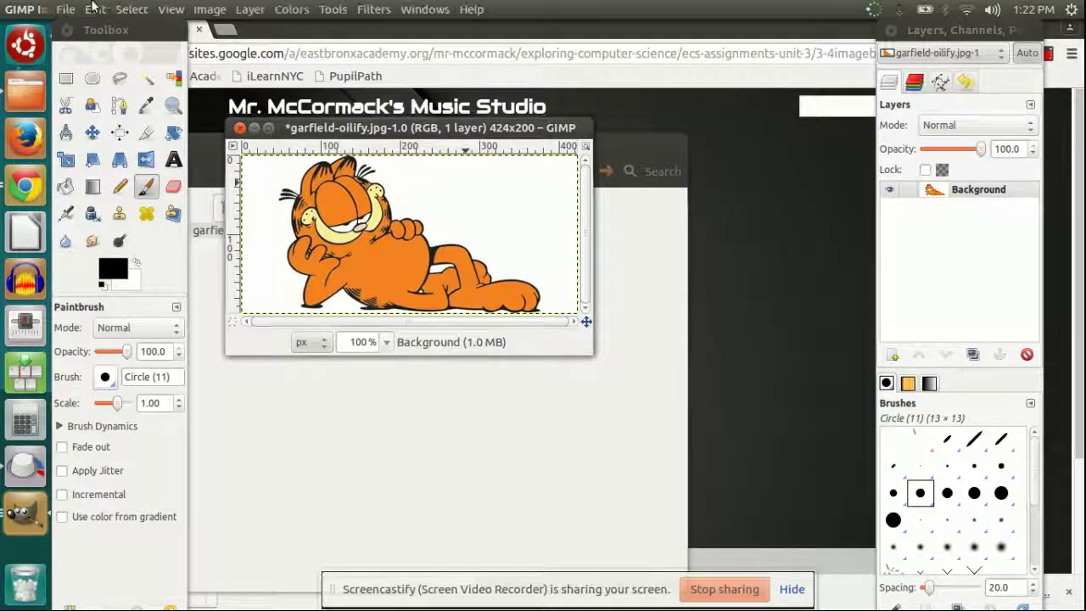
After checking the undo history, apply Apply Canvas with top-right direction and depth 4
click(94, 10)
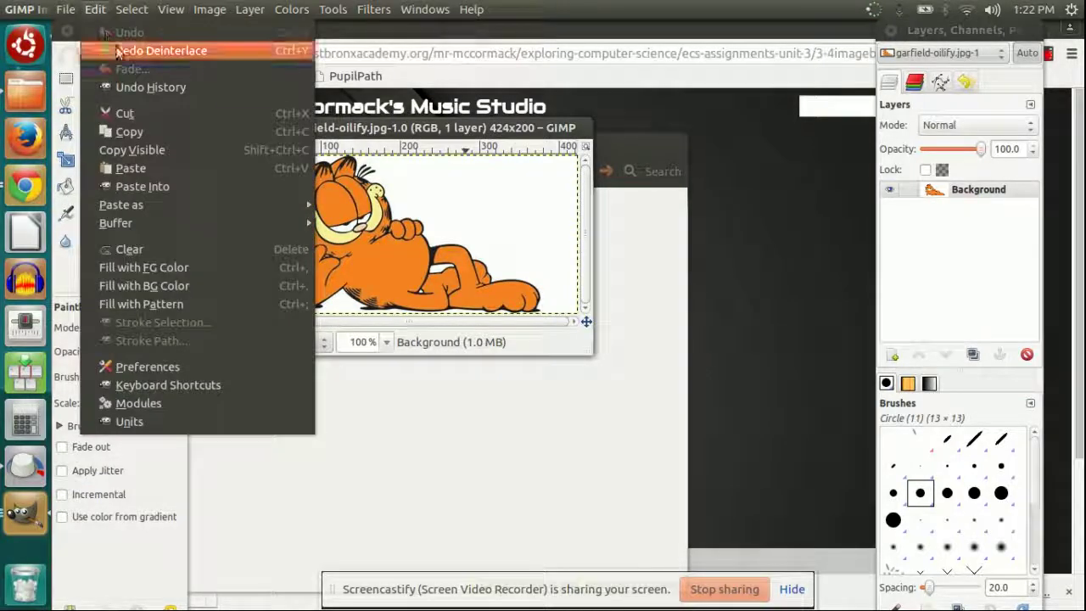
click(102, 9)
click(374, 9)
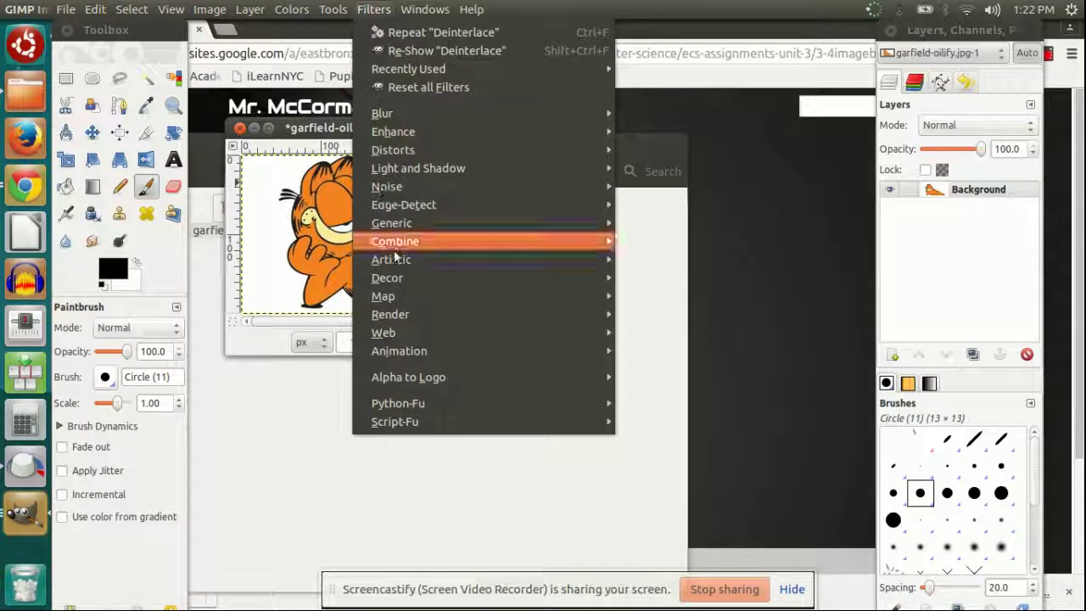
mouse_move(437, 256)
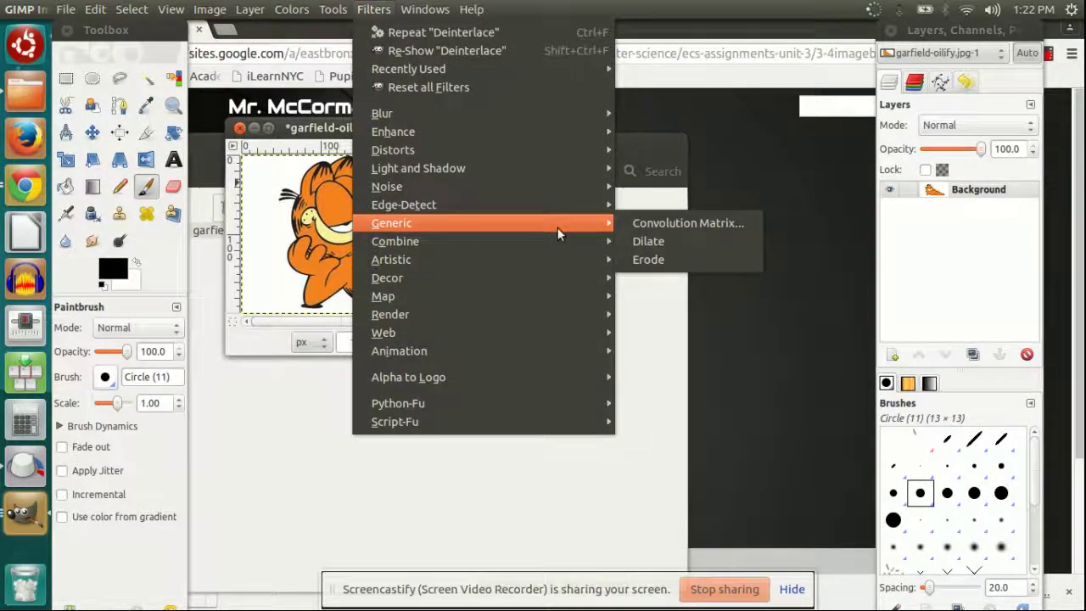
mouse_move(552, 303)
mouse_move(537, 276)
mouse_move(575, 259)
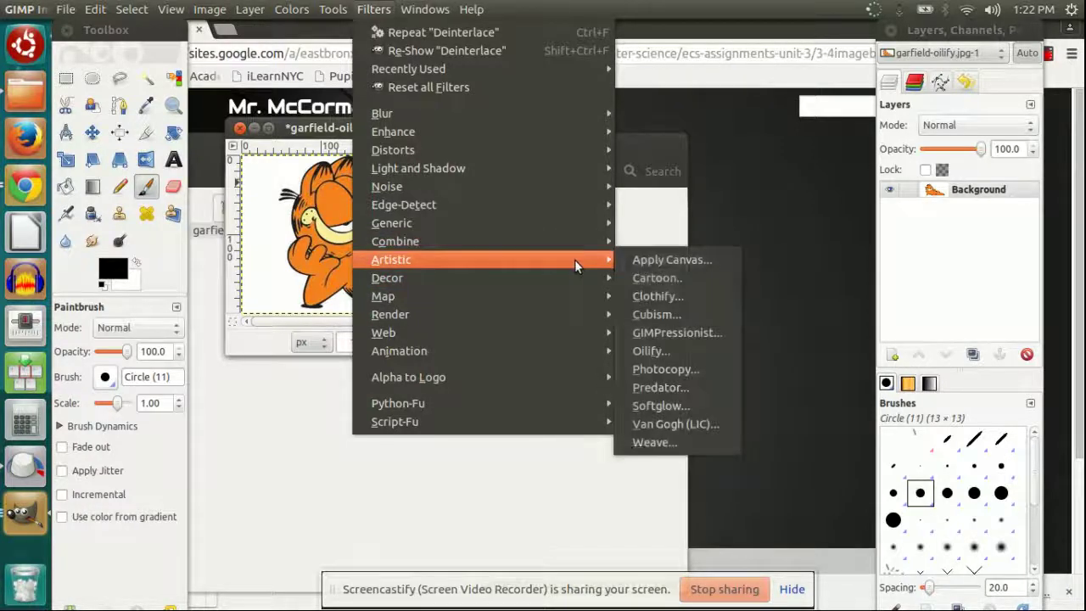
click(701, 262)
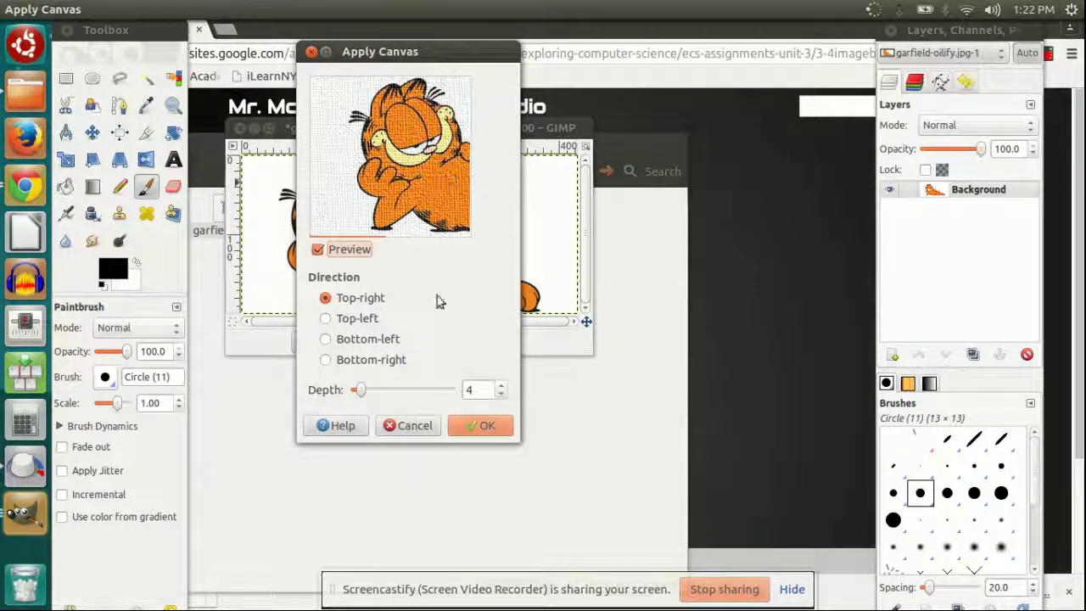
click(468, 426)
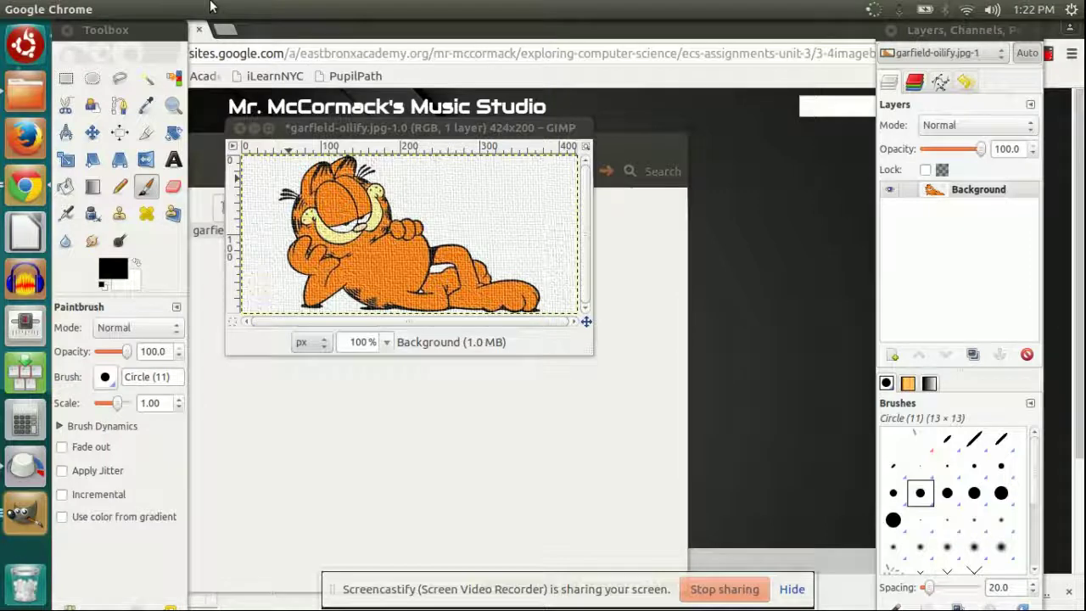
Save the canvas-textured image as garfield-canvas.jpg in Pictures at JPEG quality 85
mouse_move(113, 7)
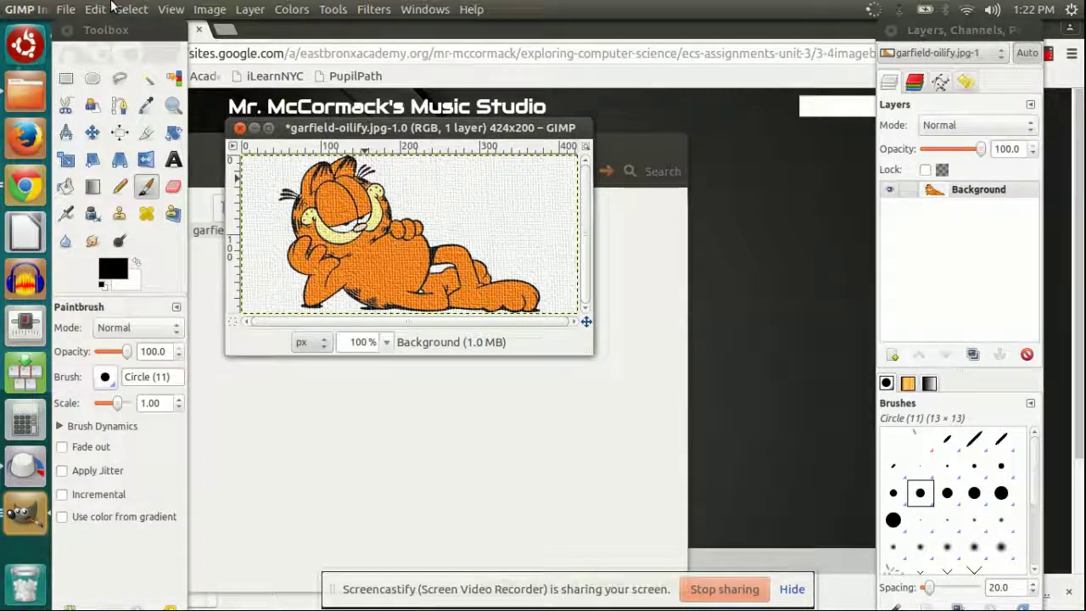
click(65, 9)
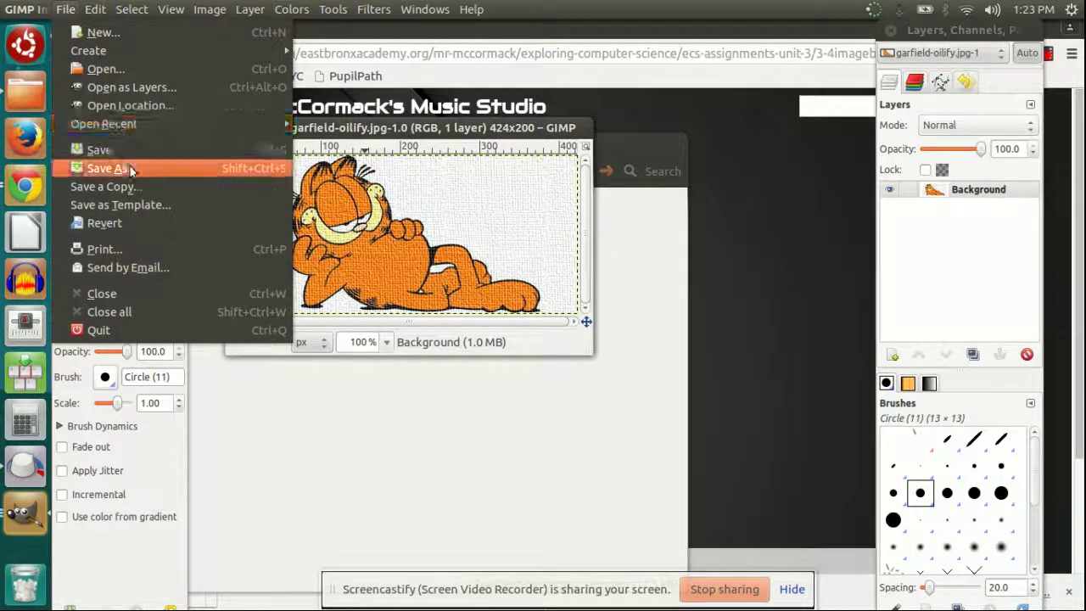
click(130, 167)
key(Right)
key(BackSpace)
key(BackSpace)
key(BackSpace)
key(BackSpace)
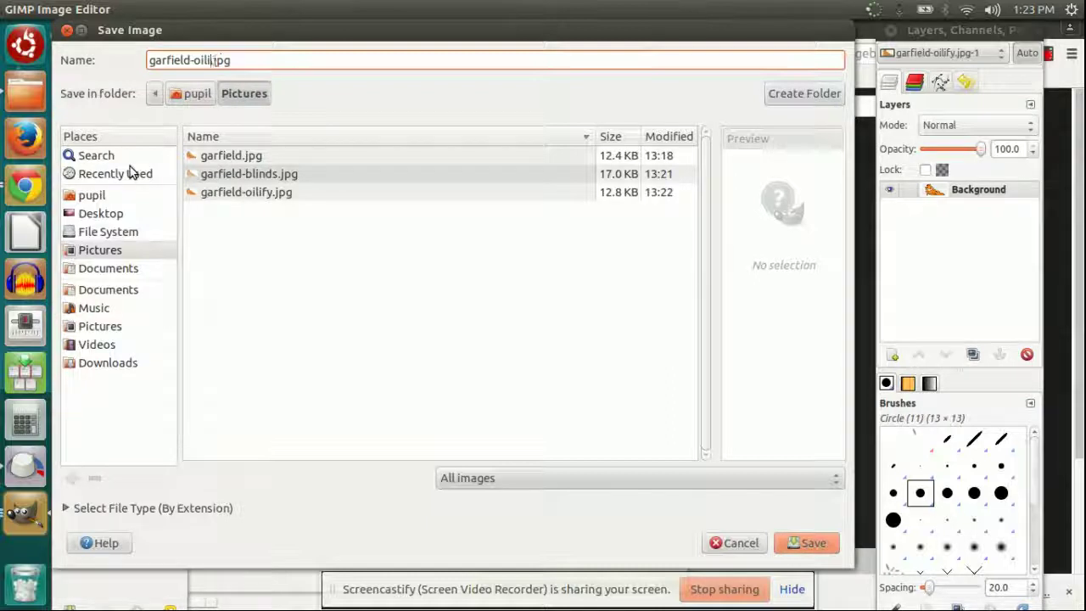
key(BackSpace)
key(BackSpace)
text(canvas)
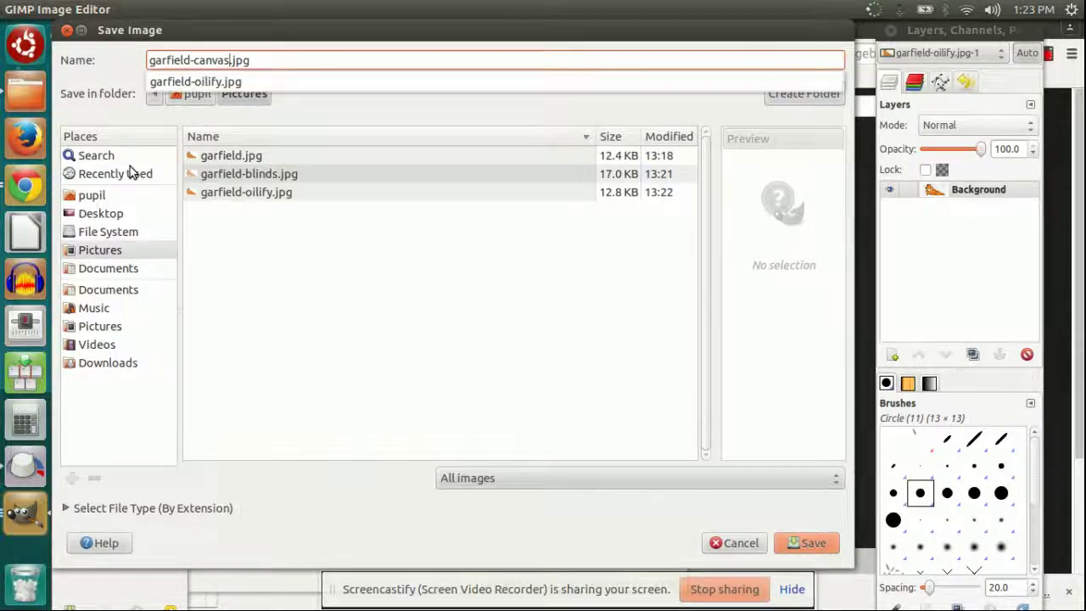
key(Return)
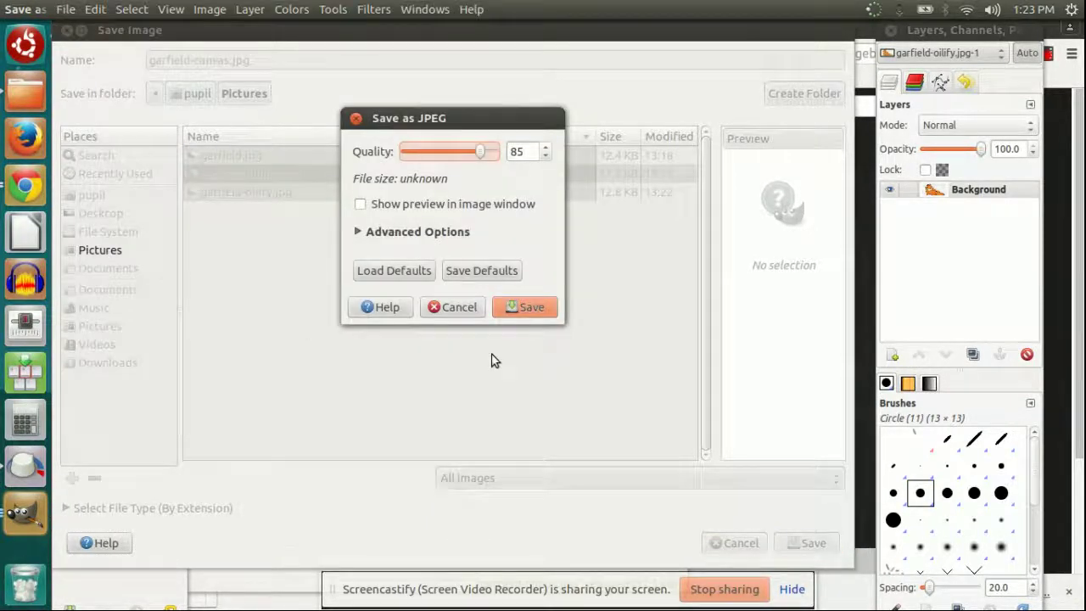
click(523, 307)
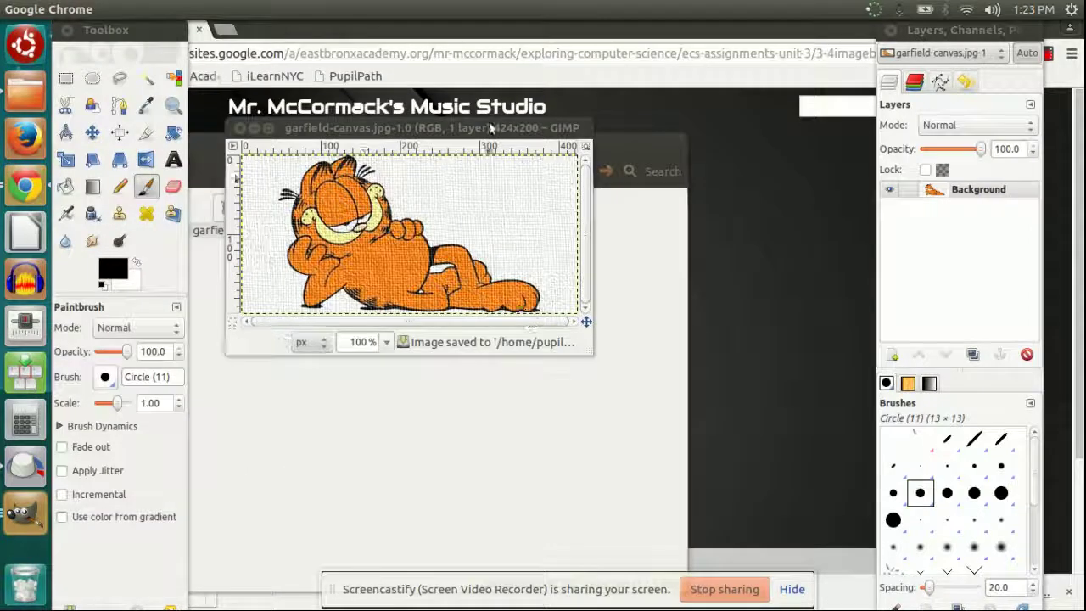
click(488, 127)
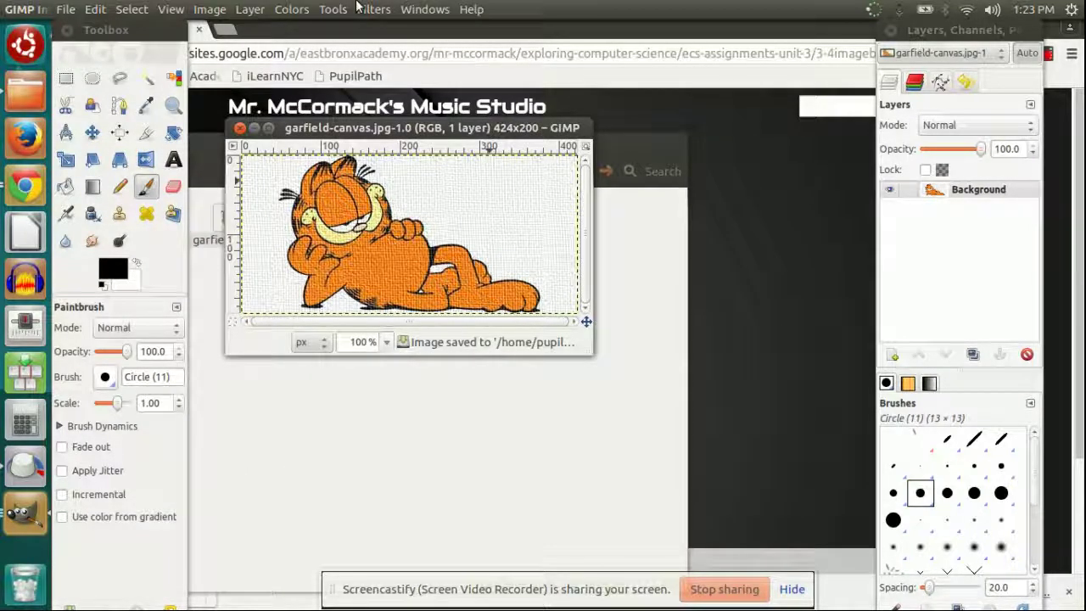
Undo the canvas texture and apply the Distorts > Mosaic filter to the Garfield image
key(ctrl+z)
click(382, 9)
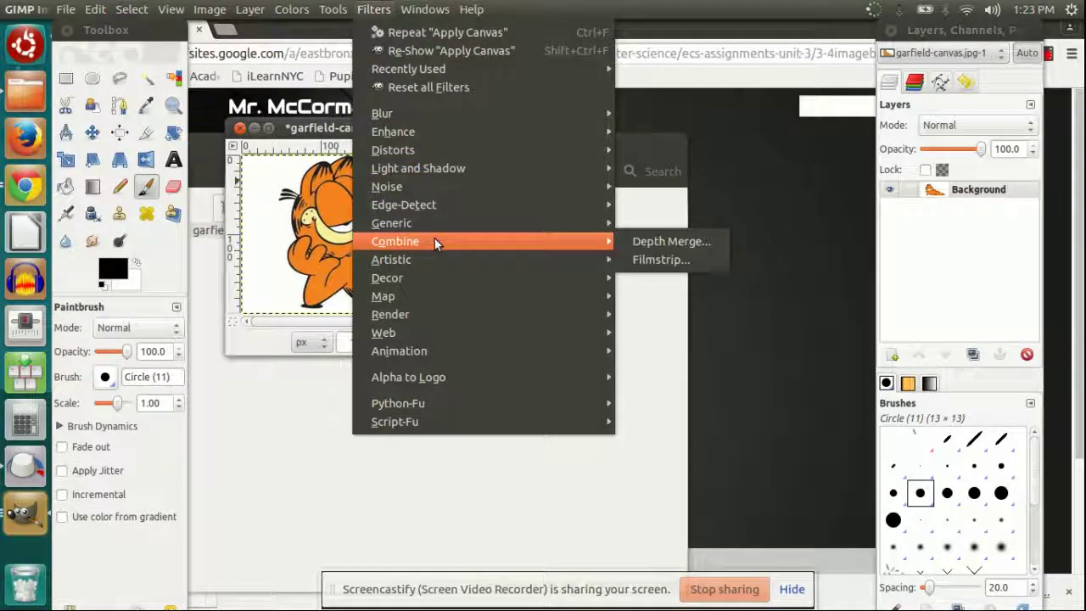
mouse_move(429, 205)
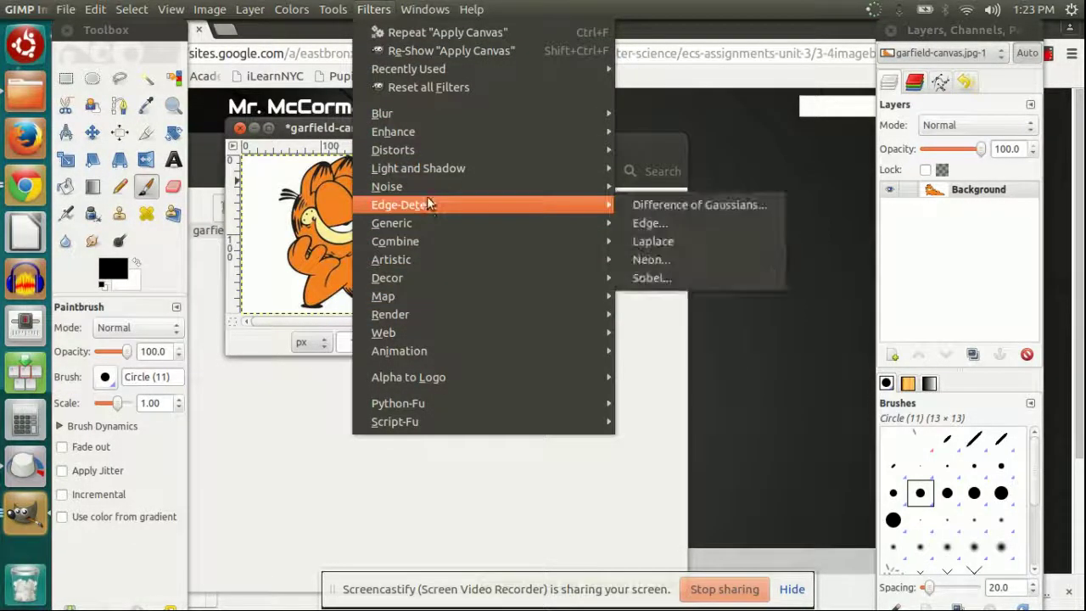
mouse_move(537, 146)
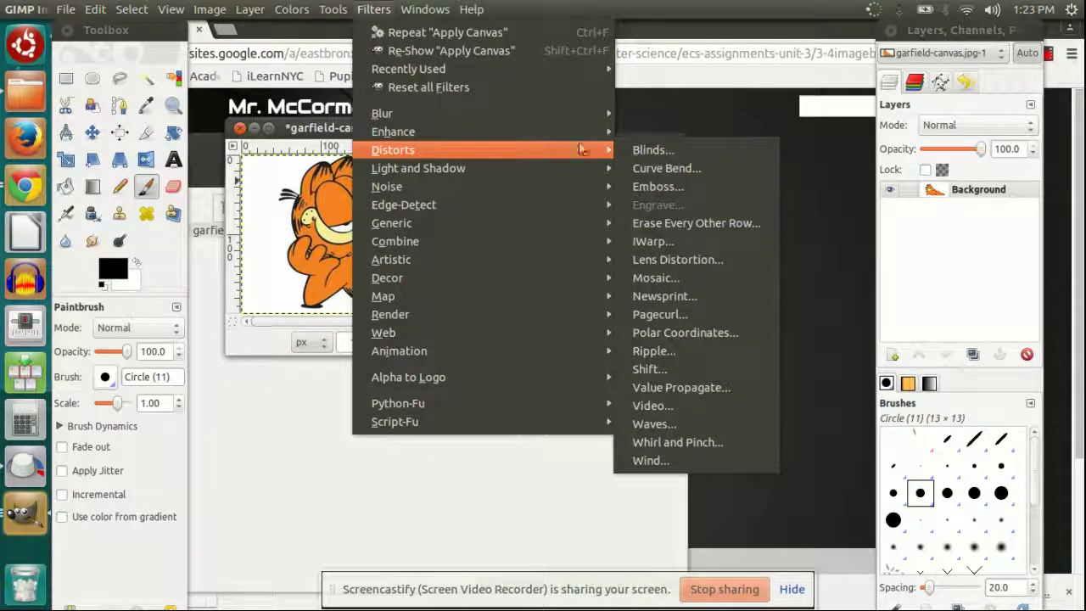
click(647, 274)
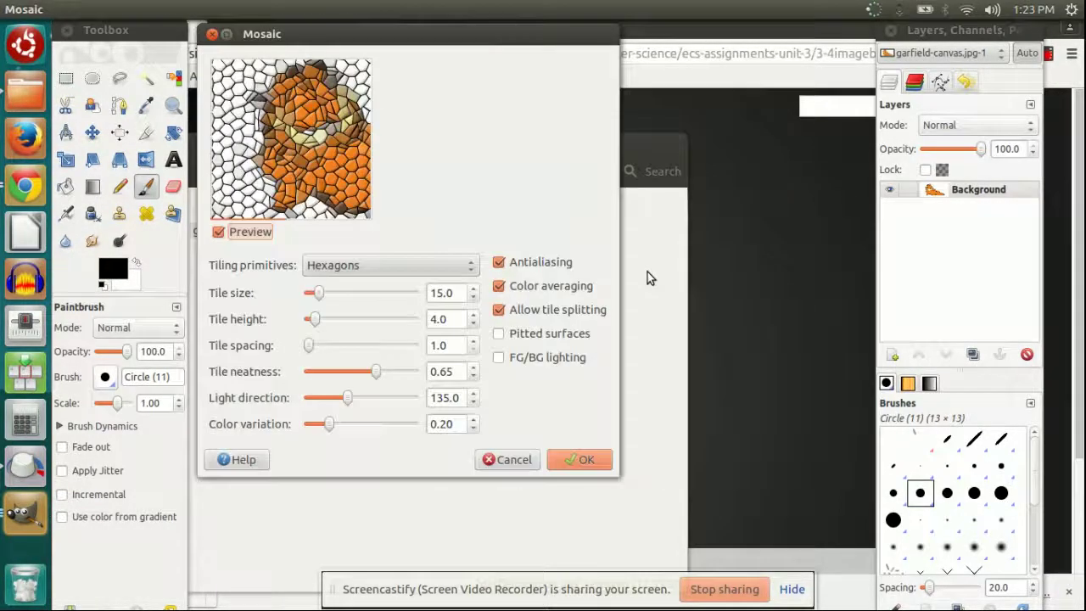
click(568, 458)
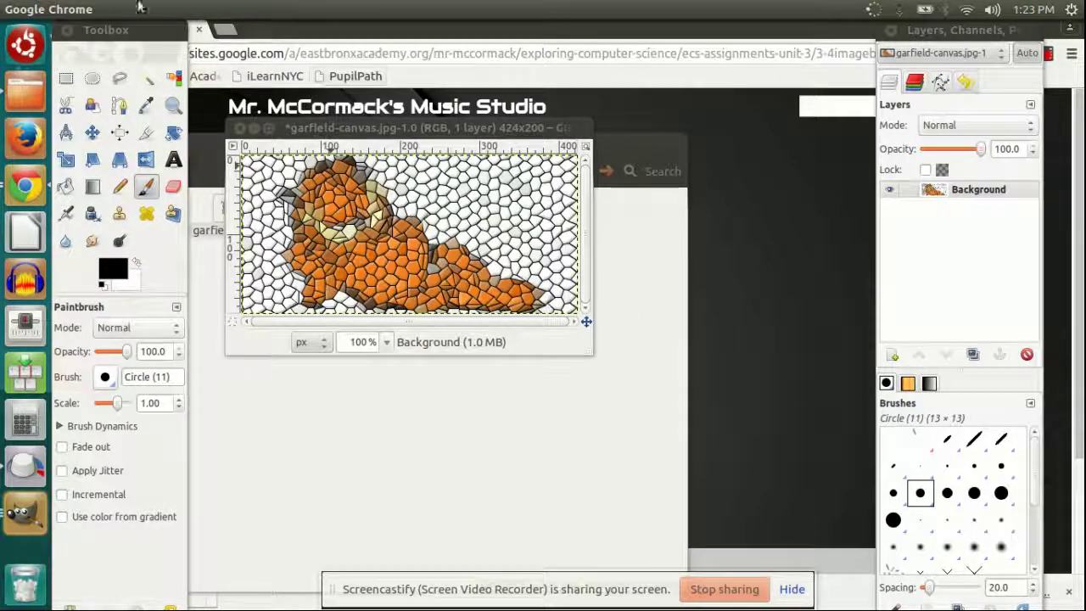
Save the mosaic image as garfield-mosaic.jpg, then check the saved images in the file manager
click(67, 10)
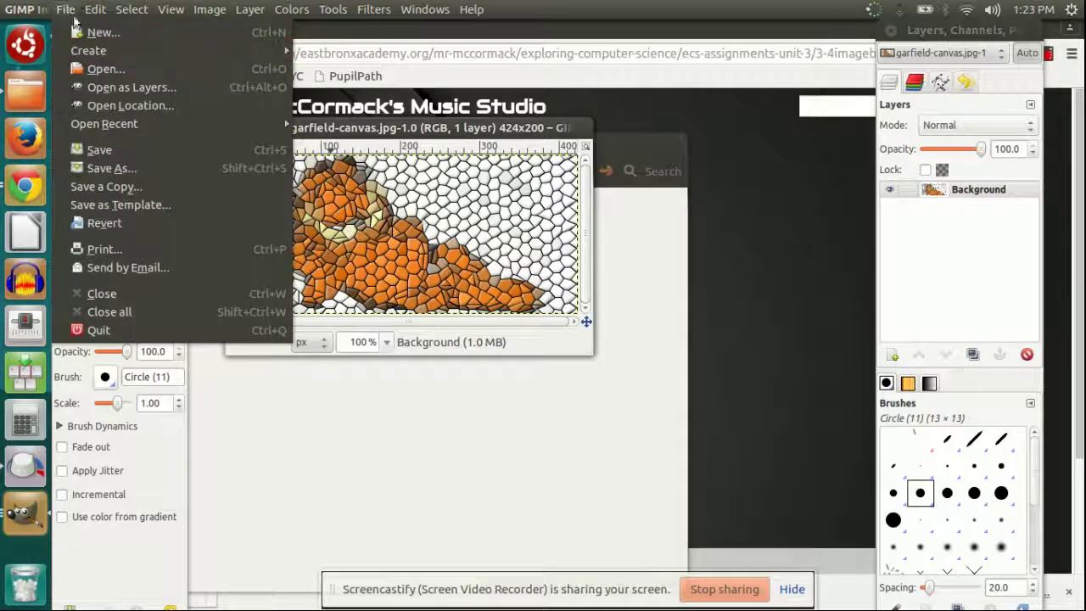
click(146, 168)
key(Right)
key(BackSpace)
key(BackSpace)
key(BackSpace)
key(BackSpace)
key(BackSpace)
key(BackSpace)
text(mosaic)
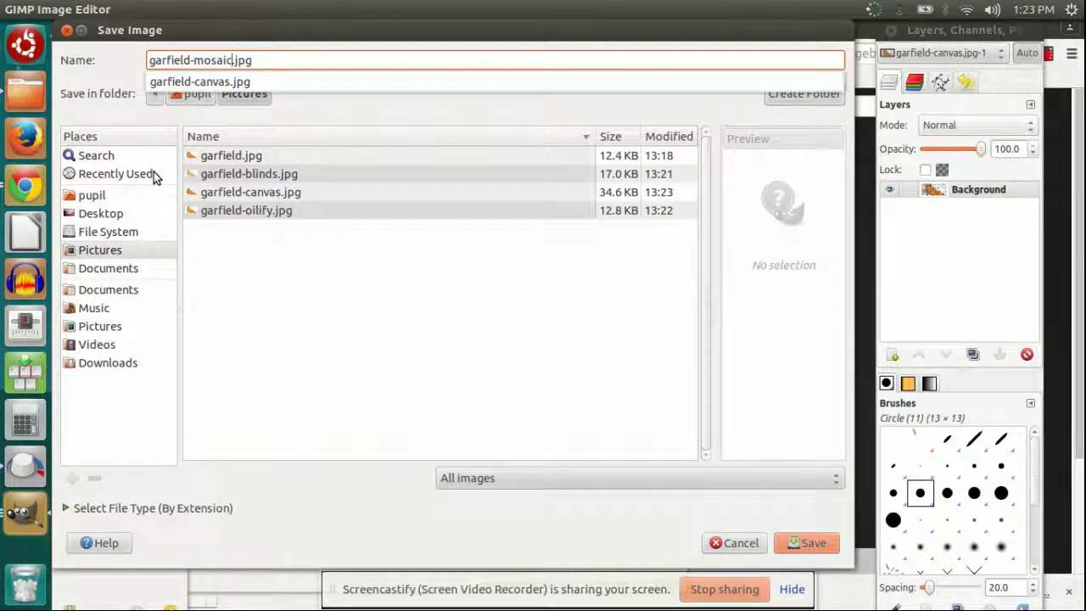
key(Return)
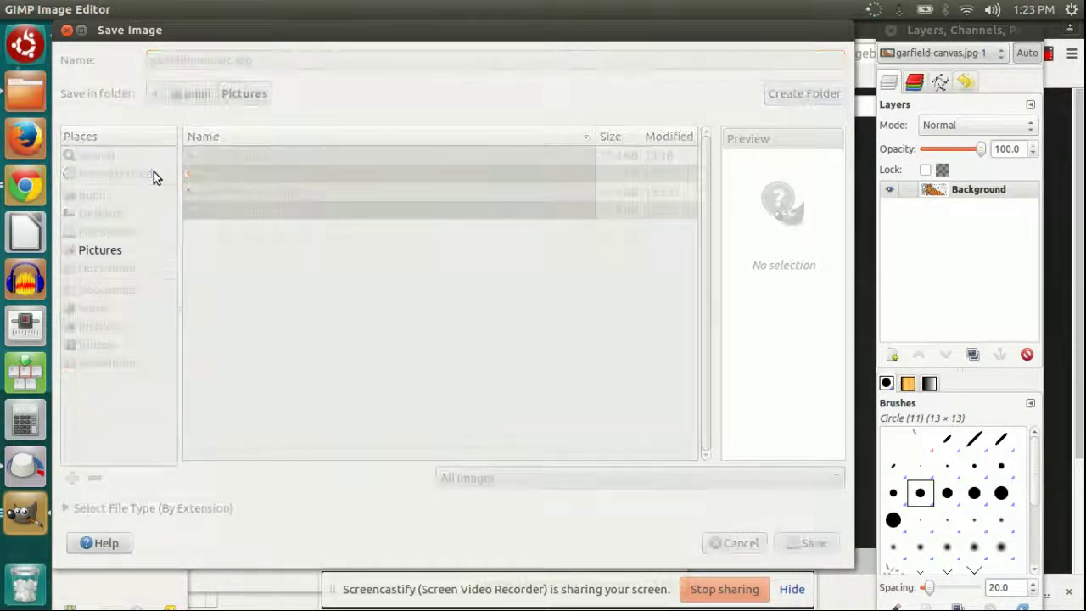
click(523, 307)
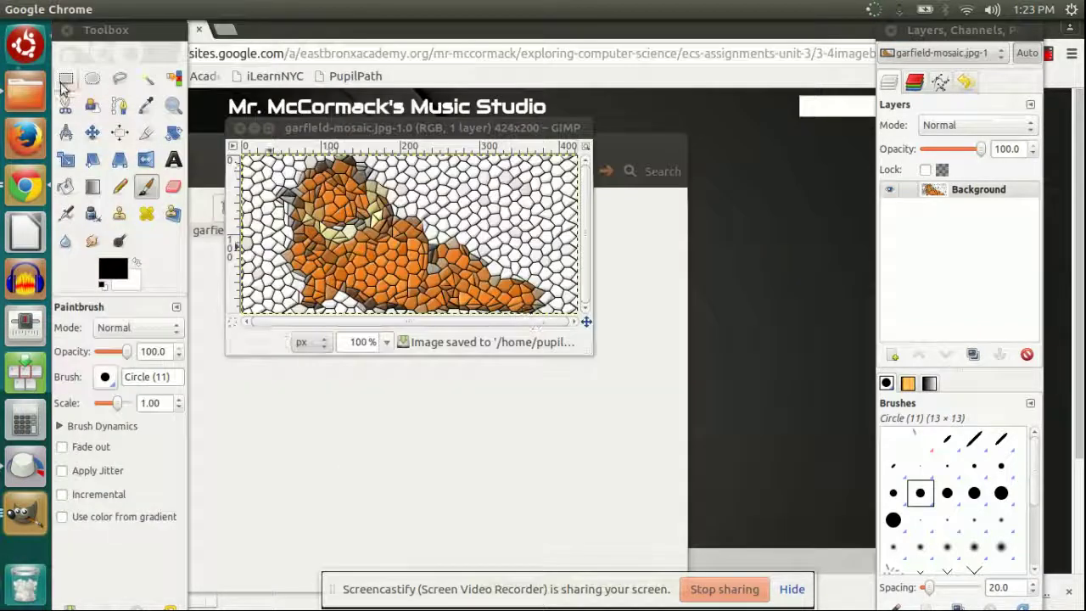
click(36, 92)
click(242, 227)
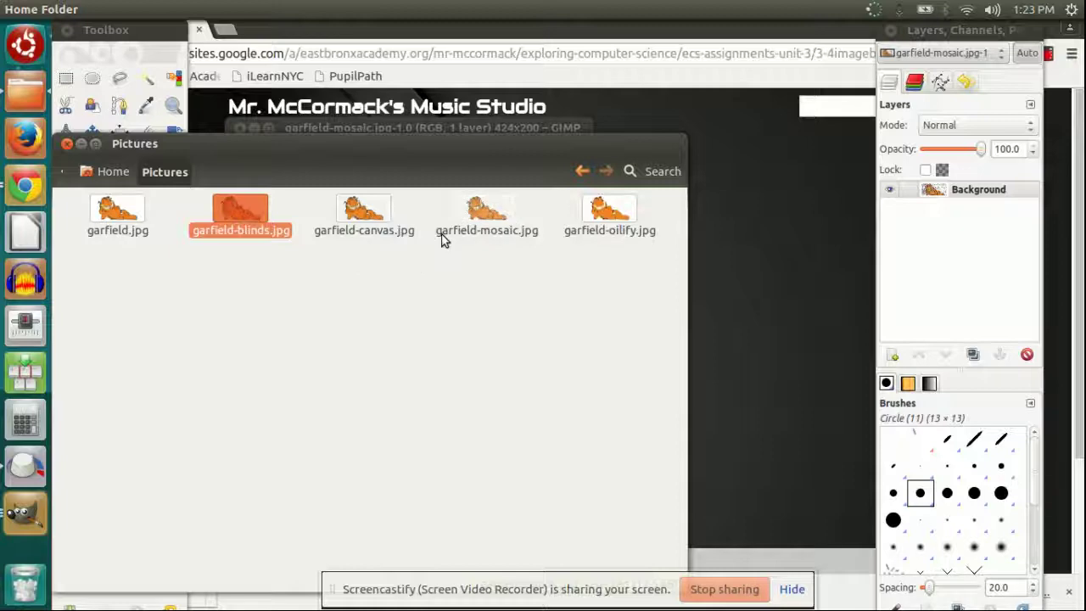
Clear the Pictures selection and return to the slideshow's 'Image Tag' slide in full screen
click(557, 317)
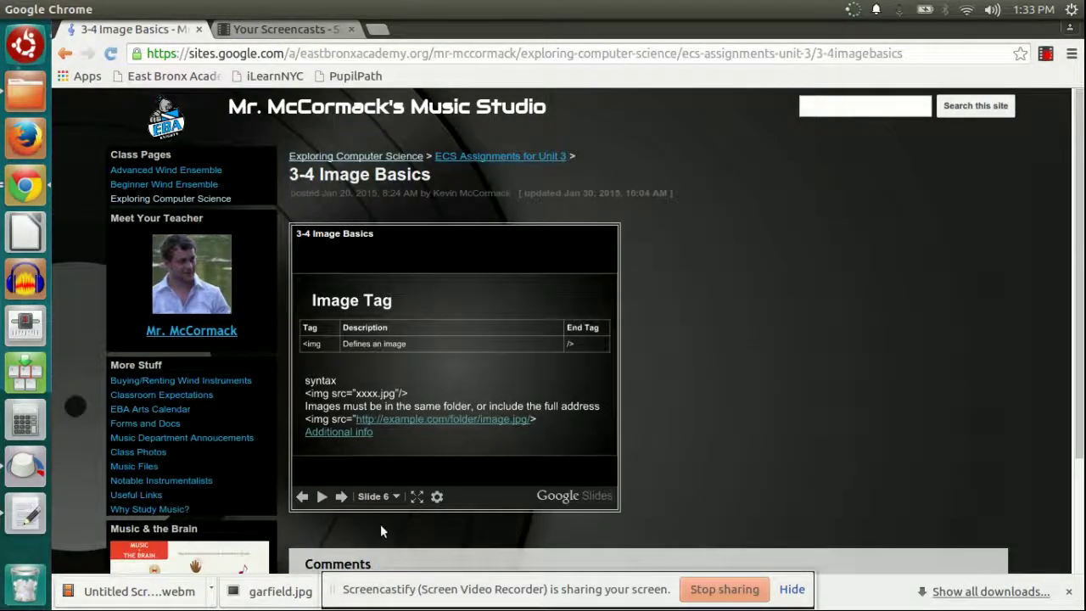
click(417, 497)
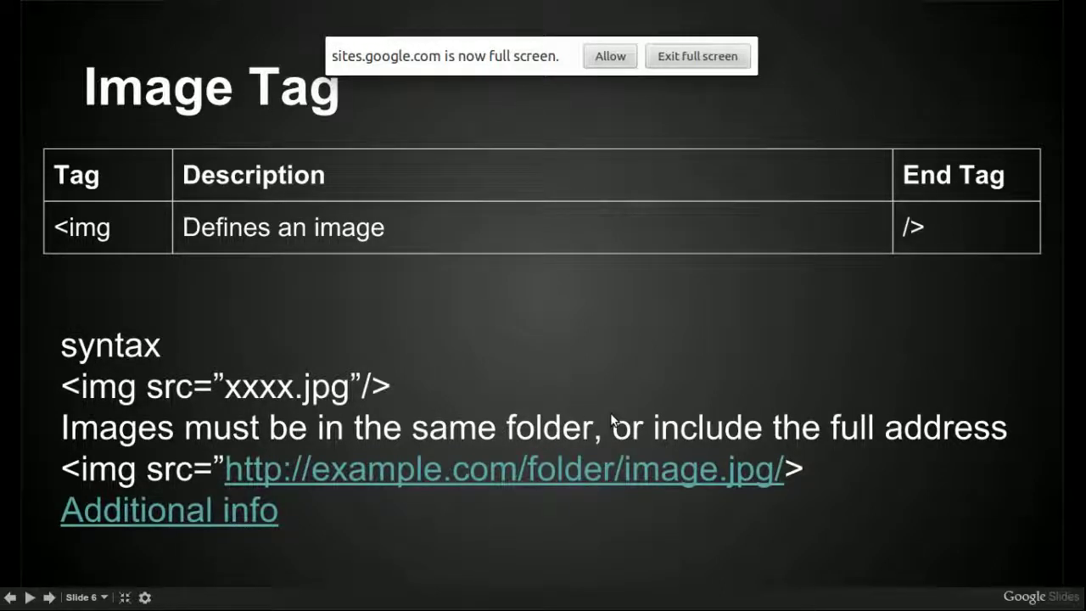
click(696, 56)
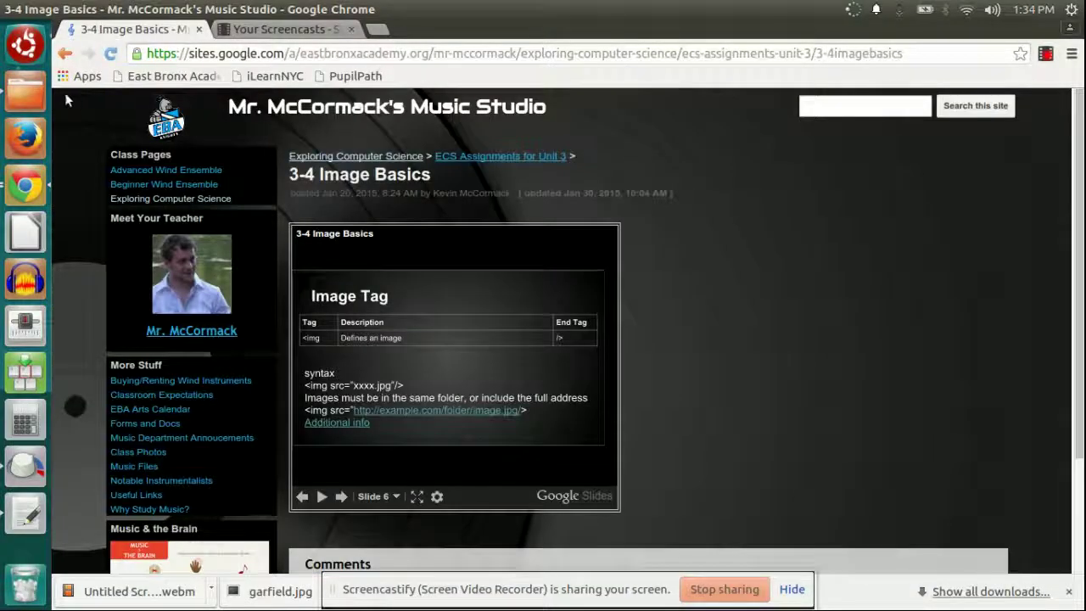
click(26, 95)
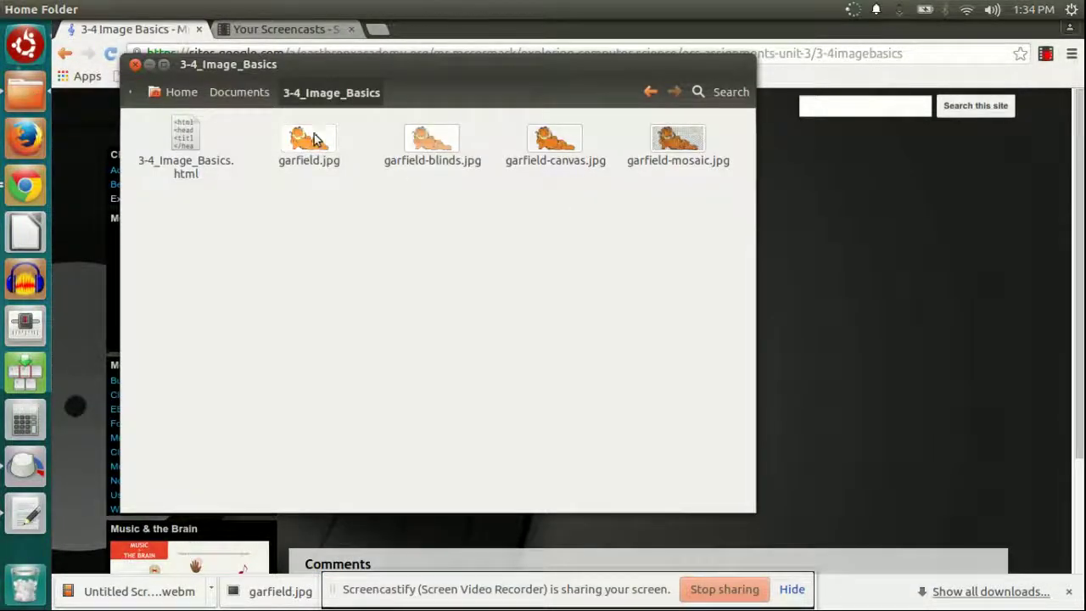
In the 3-4_Image_Basics folder, try creating a document named '3-4 Image Basics.html', which already exists
click(245, 92)
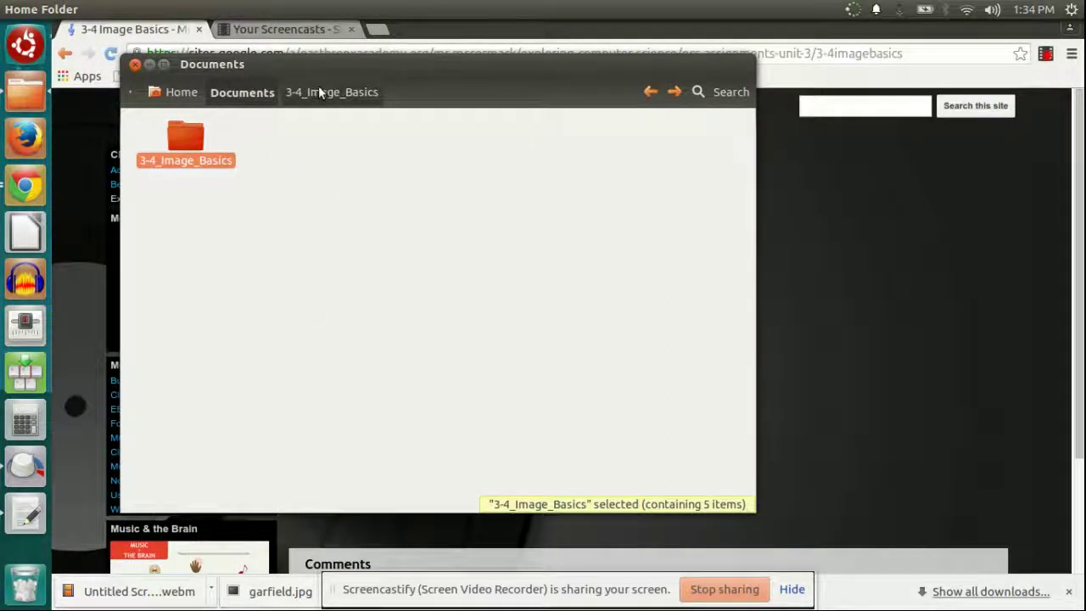
click(281, 165)
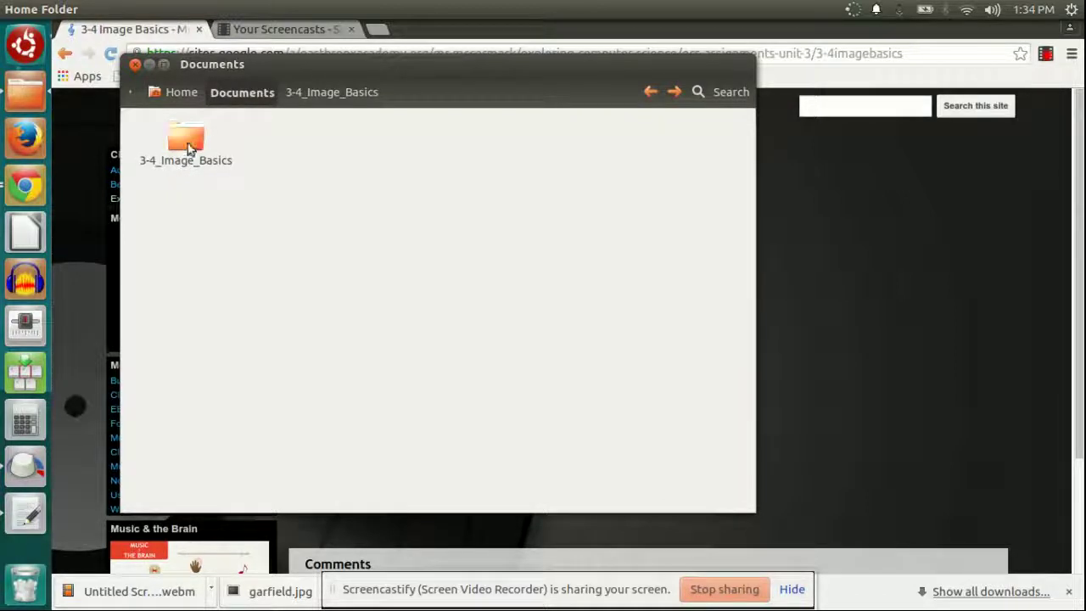
double_click(187, 143)
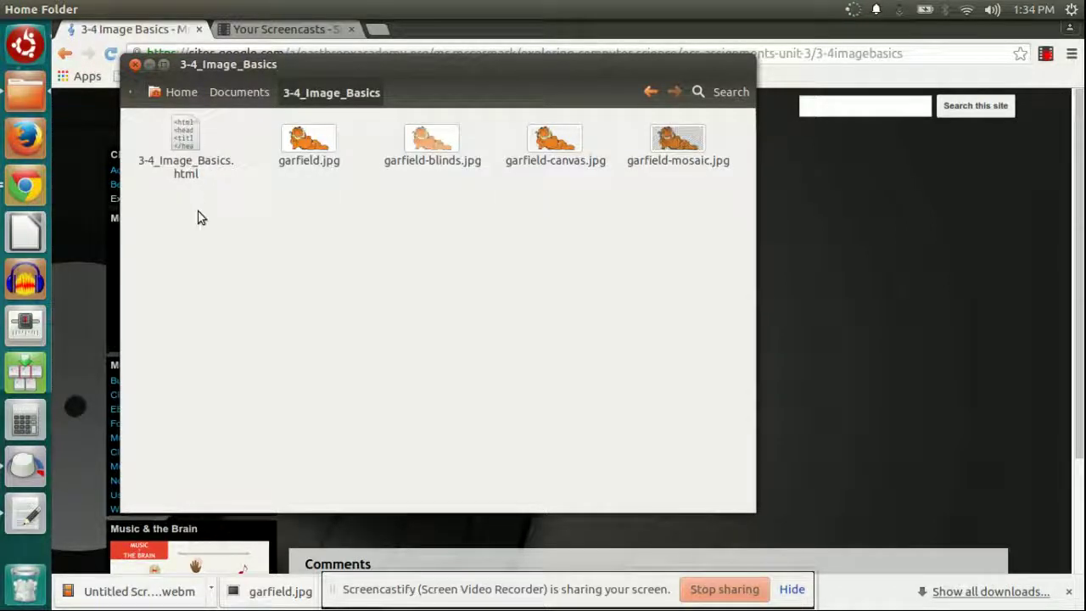
right_click(250, 287)
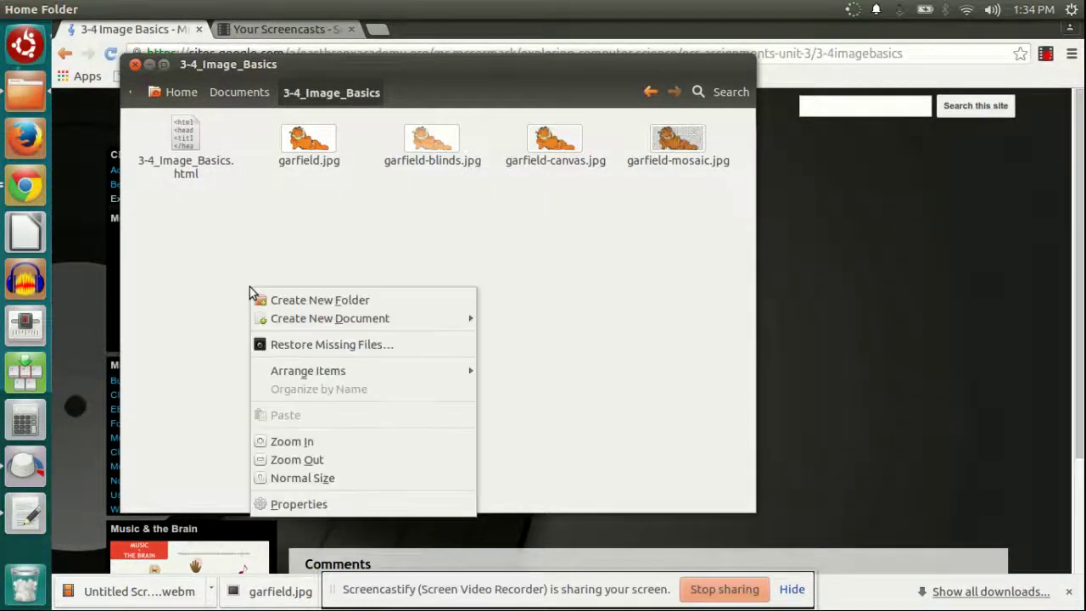
mouse_move(347, 317)
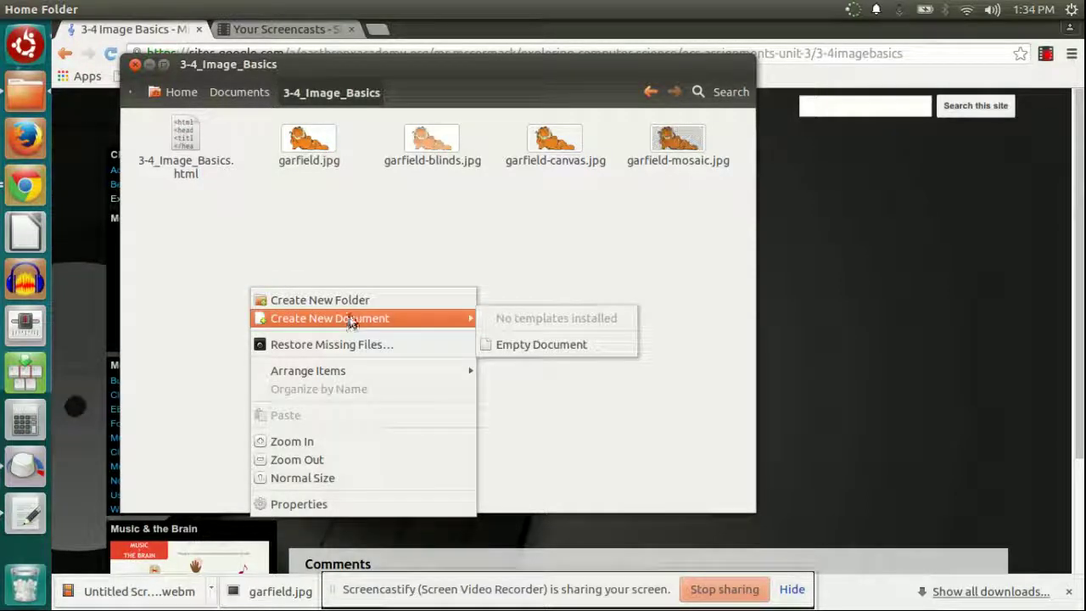
click(525, 343)
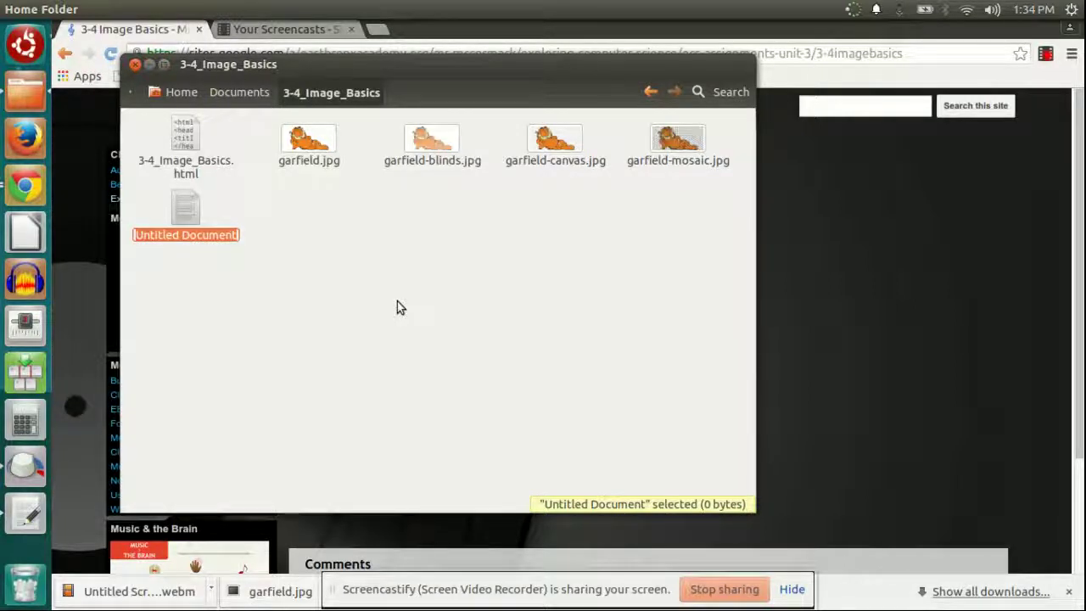
text(3-4)
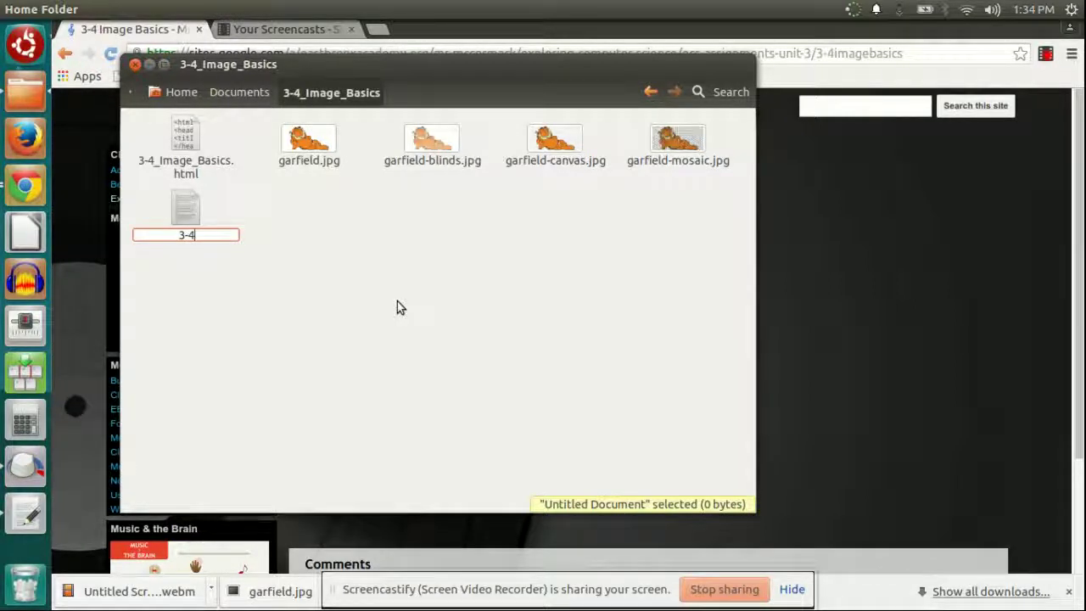
text( Image)
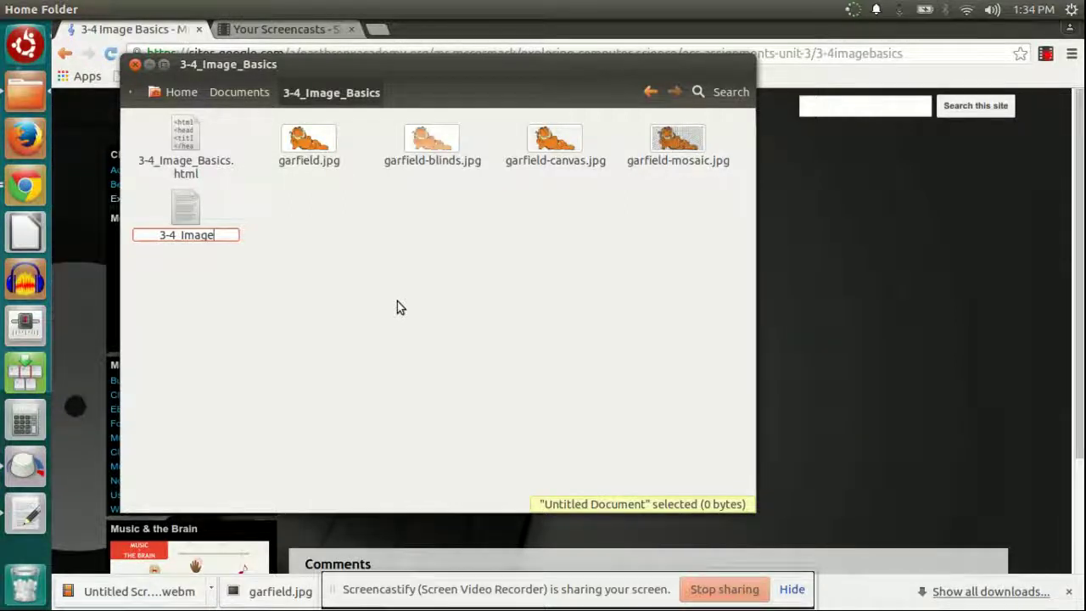
text( Basics)
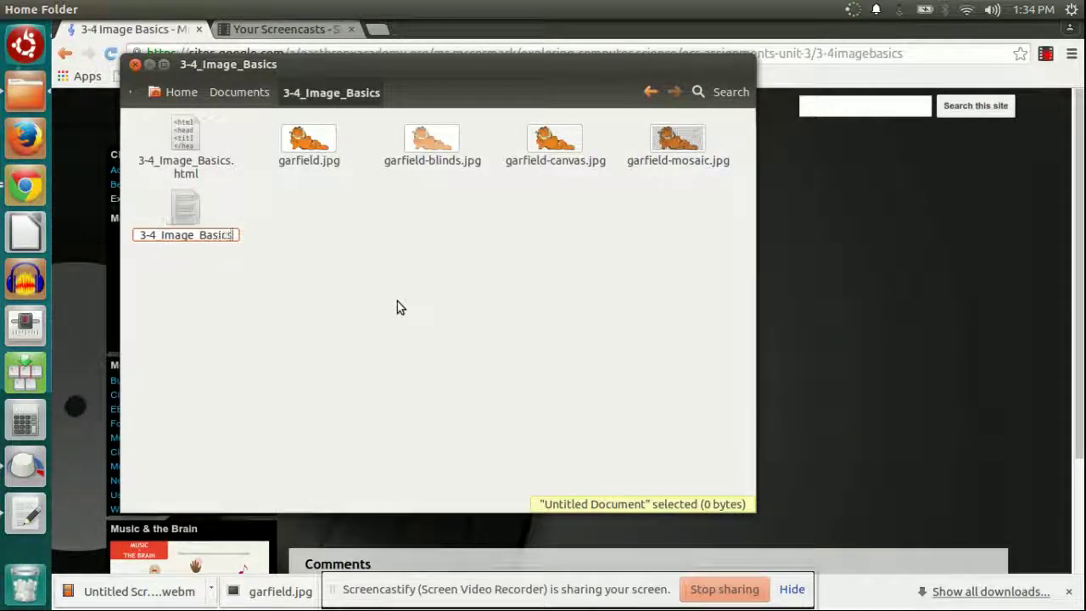
text(.html)
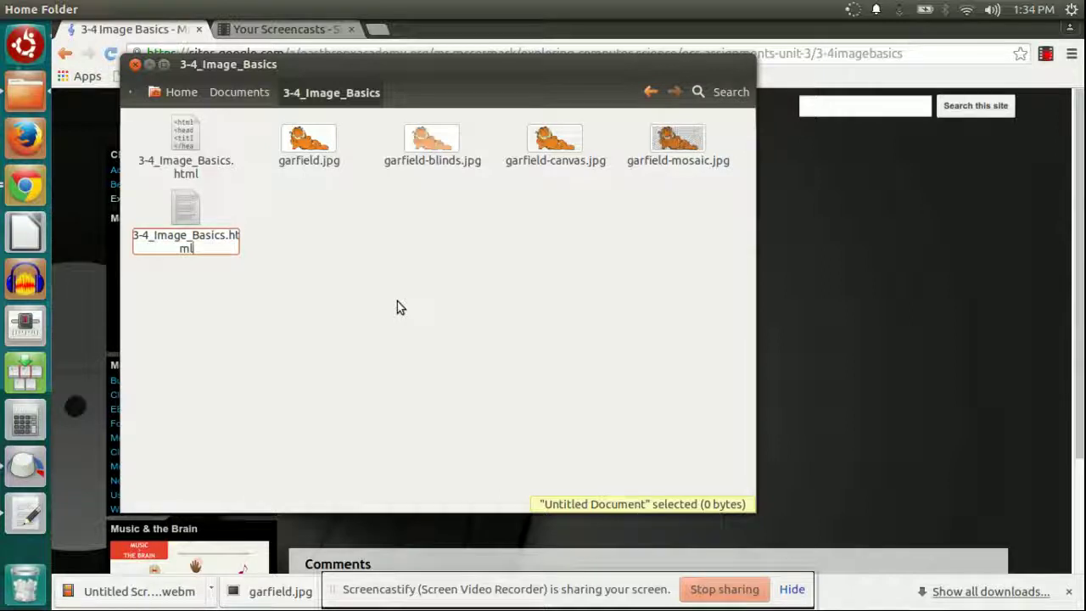
key(Return)
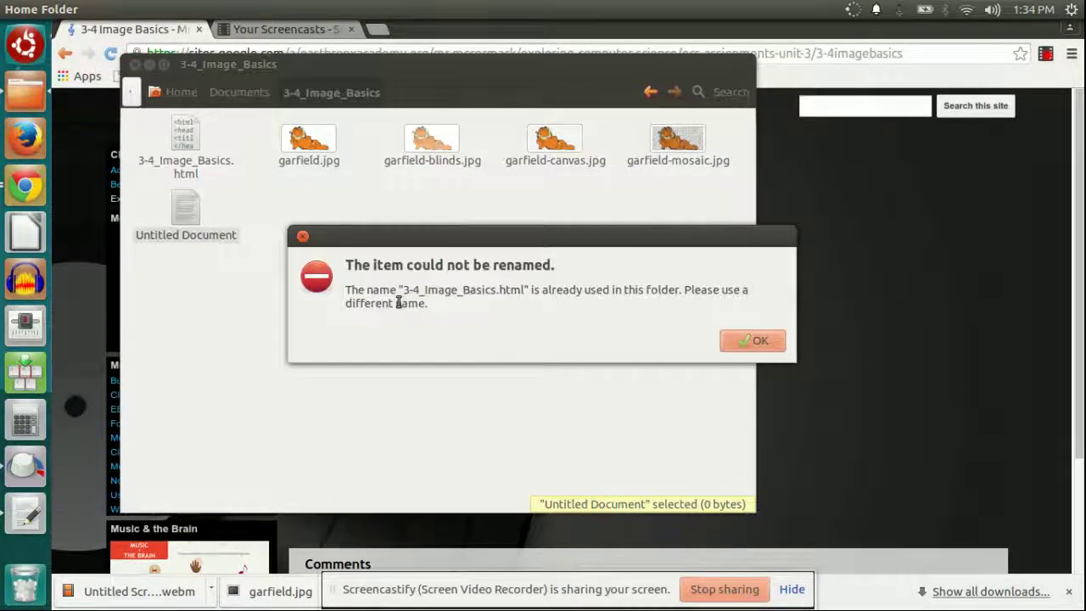
click(750, 342)
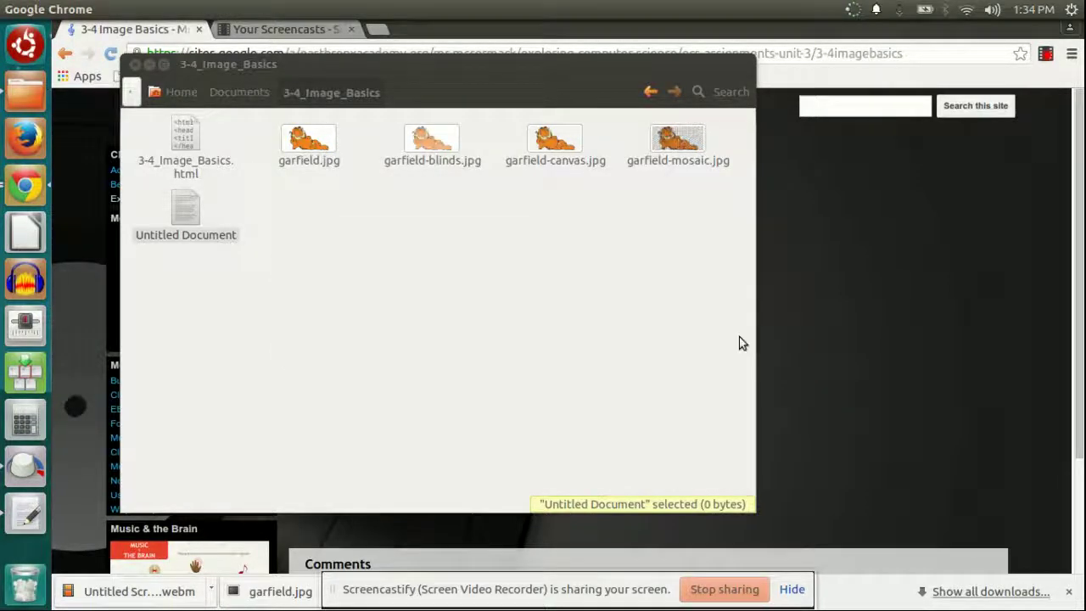
Trash the leftover Untitled Document and open 3-4_Image_Basics.html in the Text Editor
right_click(199, 226)
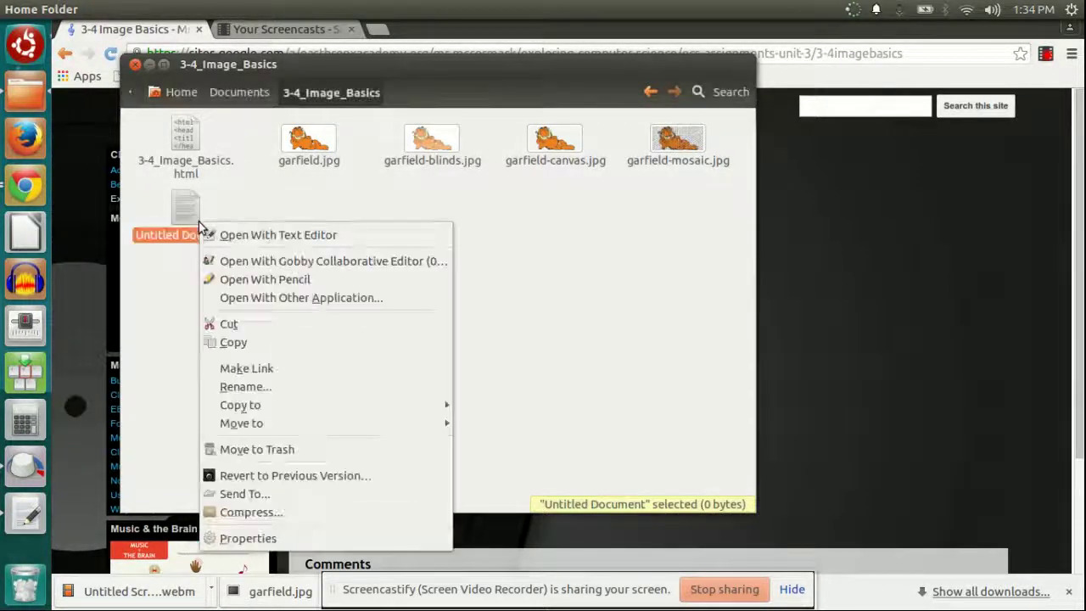
click(280, 450)
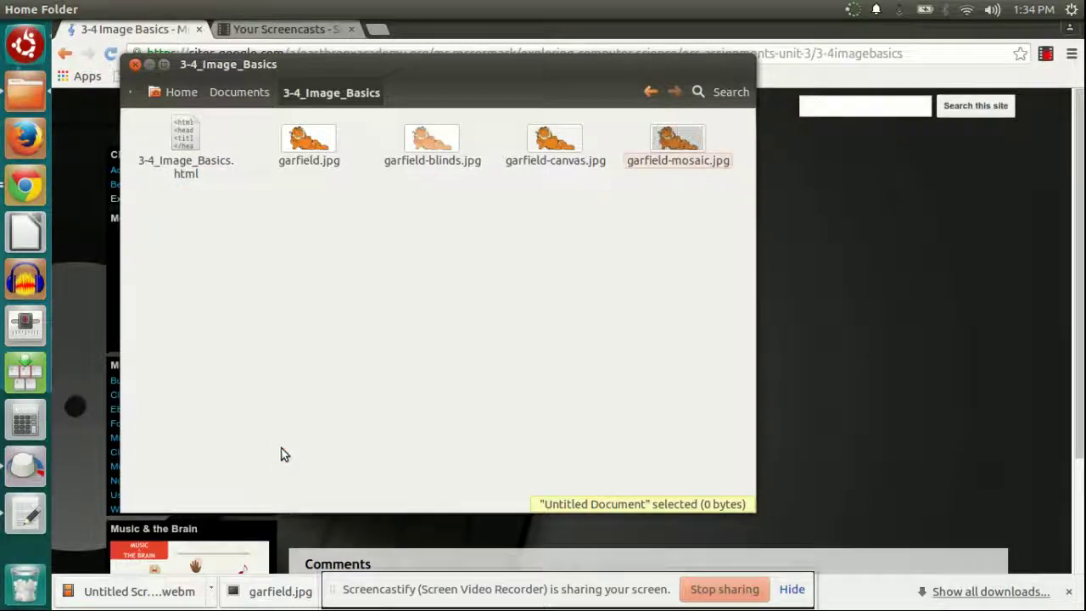
right_click(184, 137)
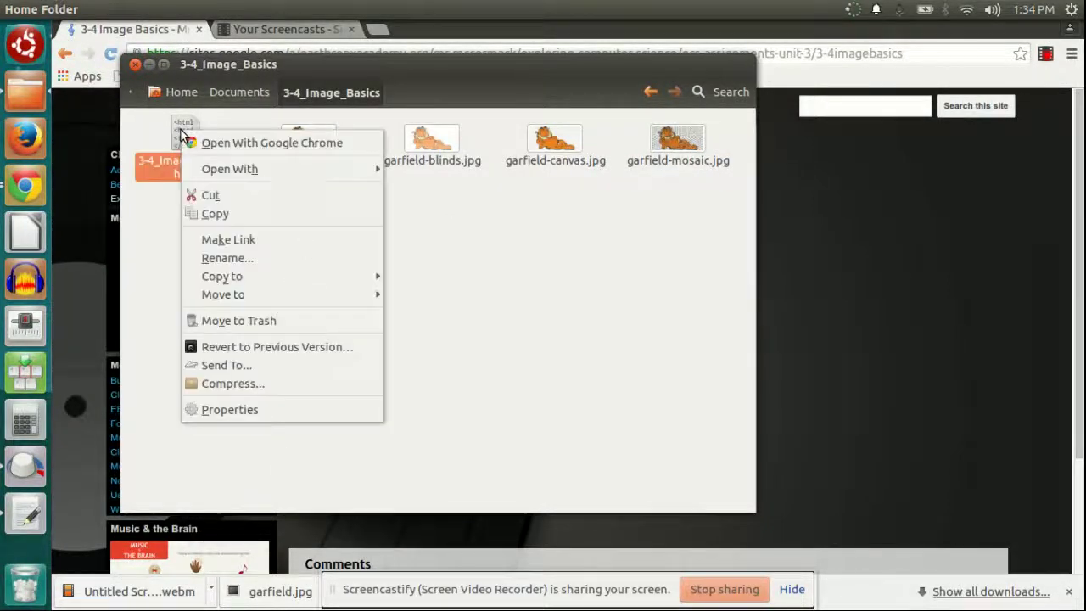
mouse_move(238, 169)
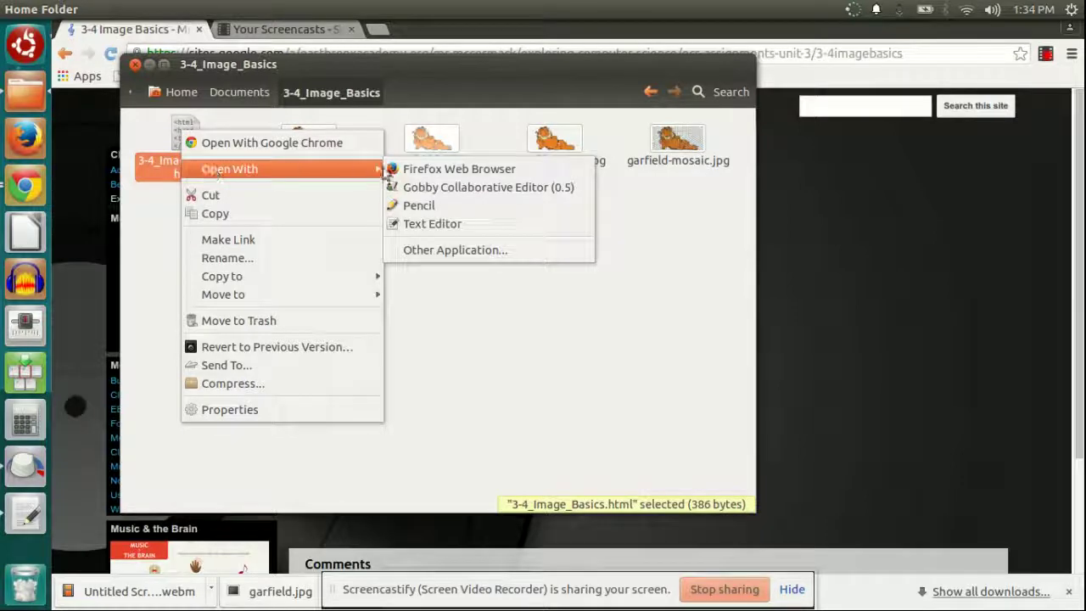
click(441, 224)
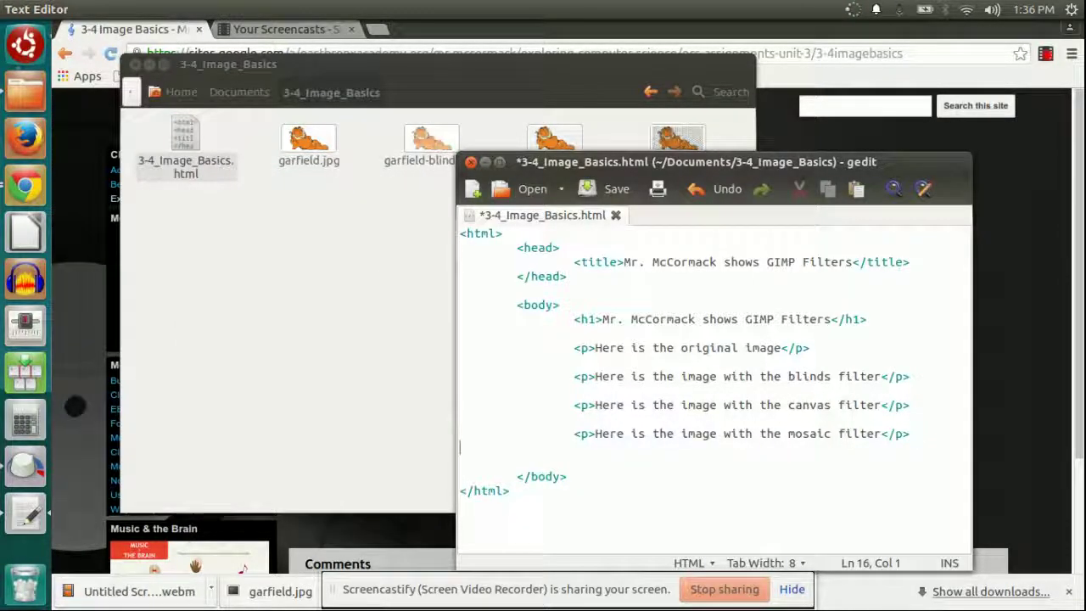
Add an indented <img src="garfield.jpg"> line below the original-image paragraph and save the file
click(811, 349)
key(Return)
key(Tab)
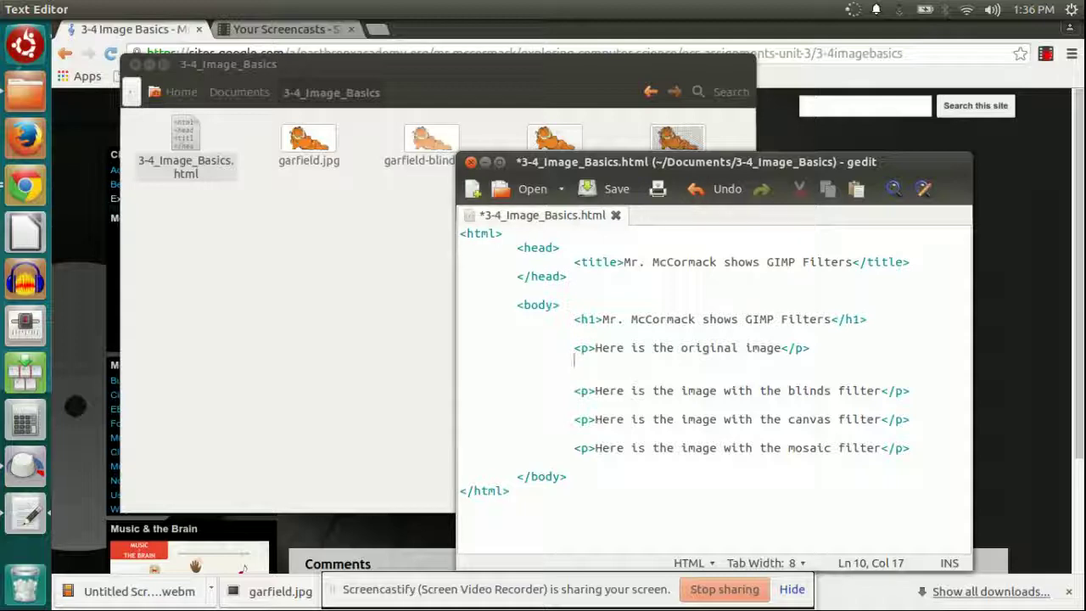
text(<img )
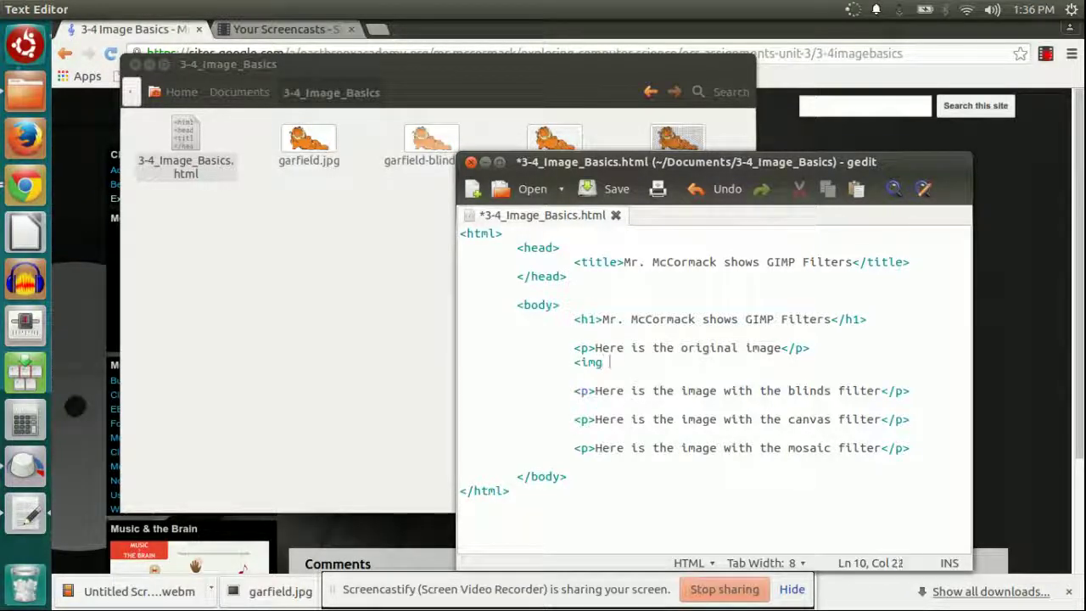
text(src=")
drag(762, 170, 526, 198)
text(gar)
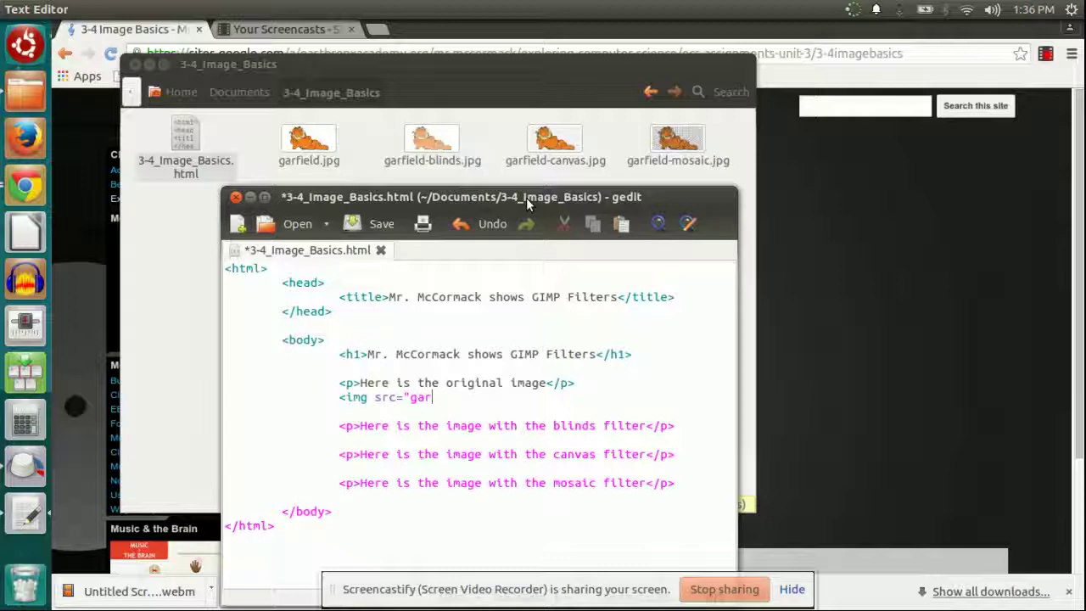
text(field.jpg)
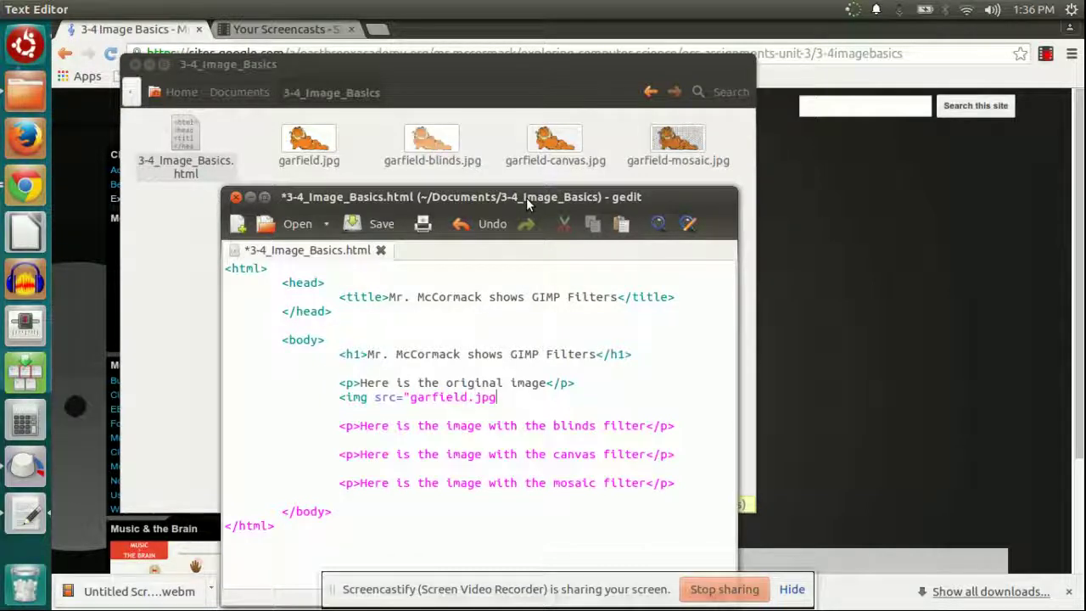
text(">)
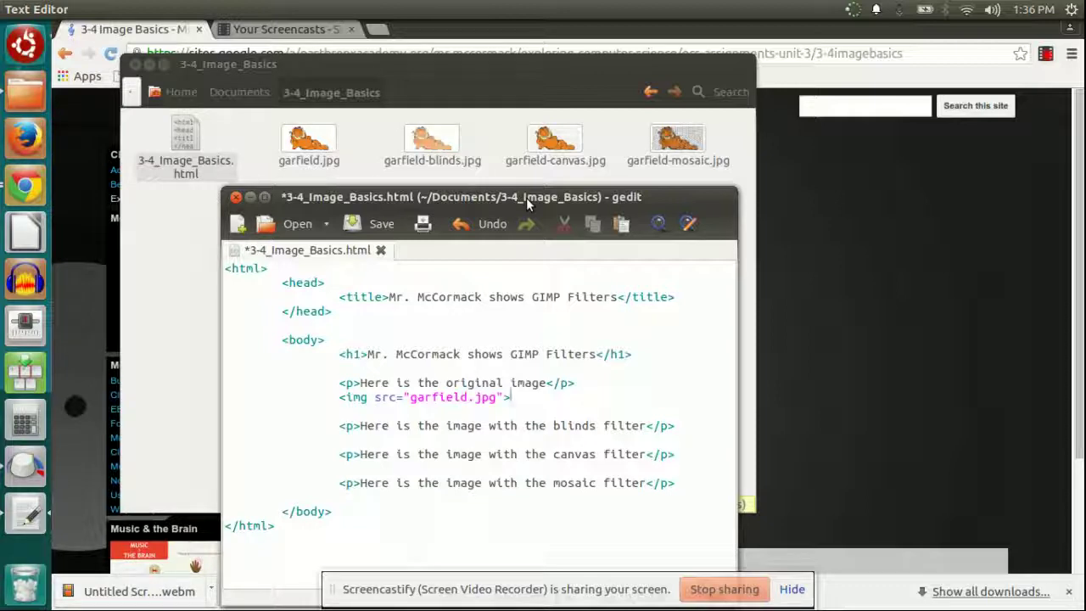
drag(529, 198, 718, 167)
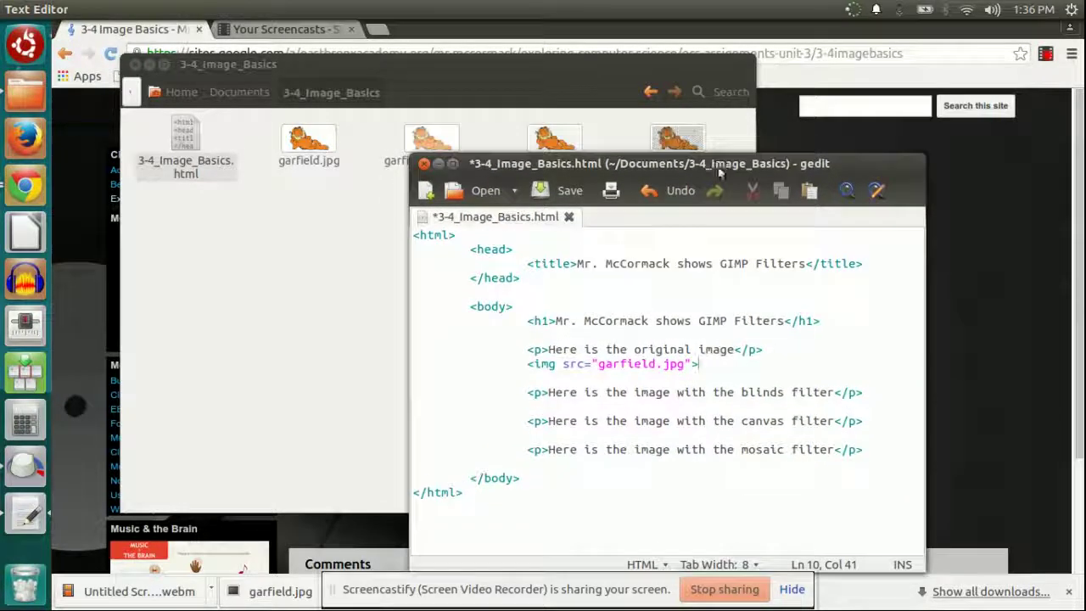
click(556, 194)
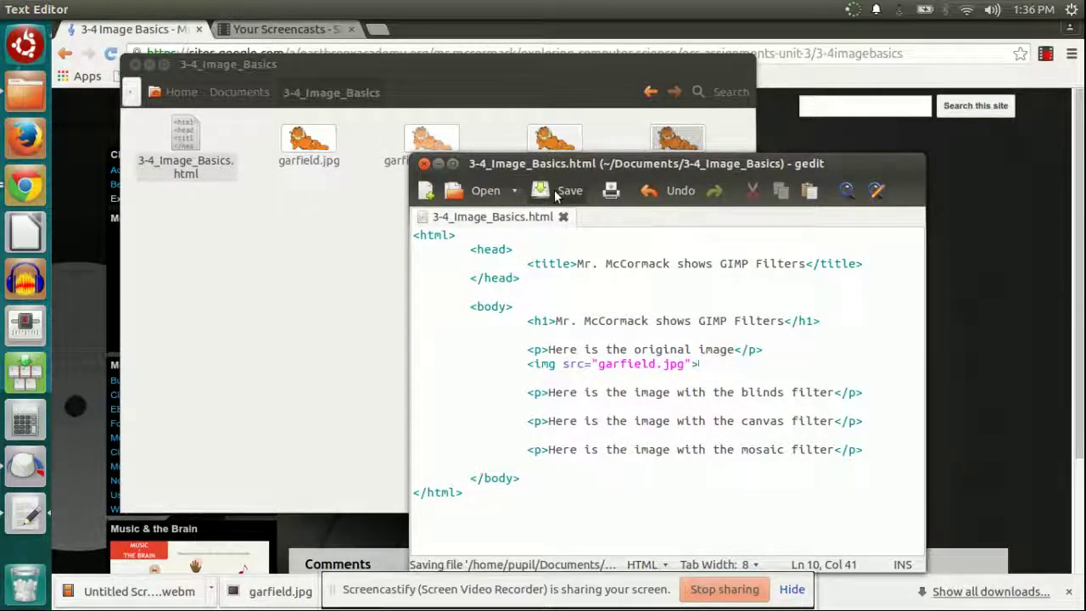
right_click(183, 137)
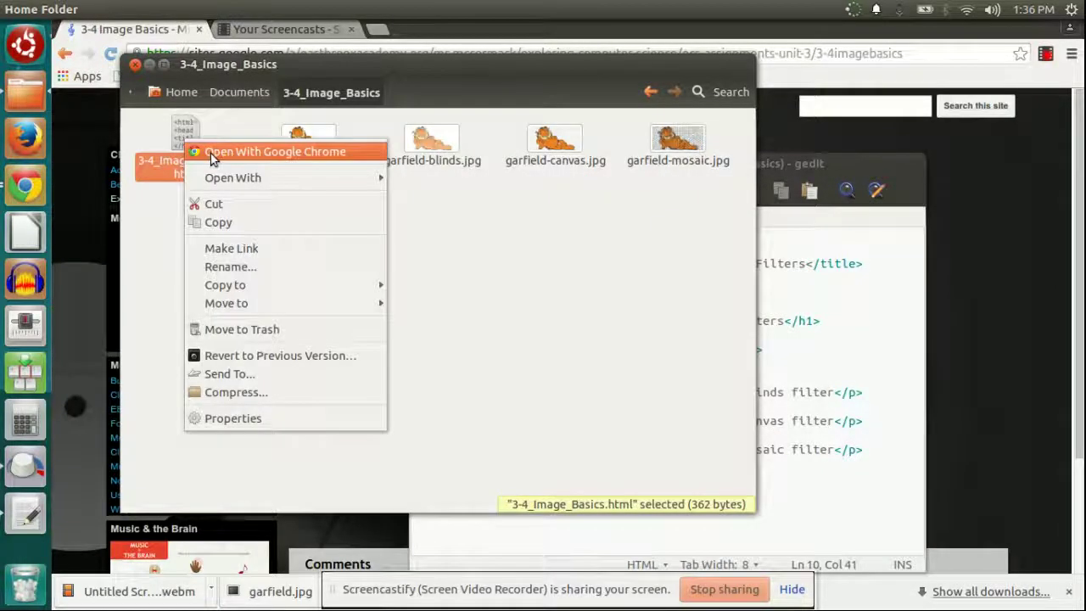
Preview 3-4_Image_Basics.html in Google Chrome, then switch back to the HTML editor
click(211, 153)
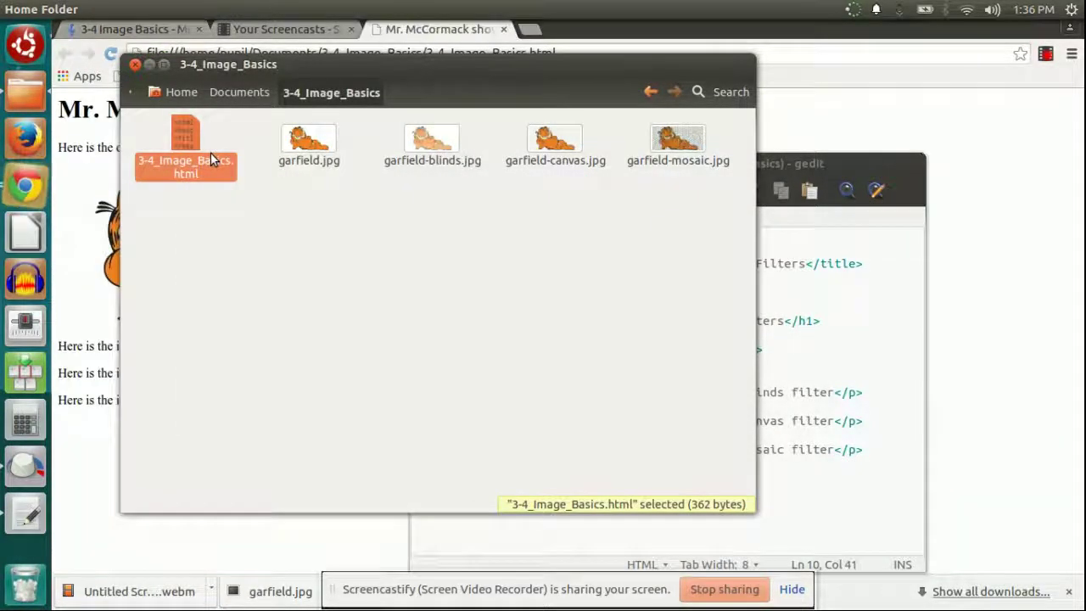
click(445, 32)
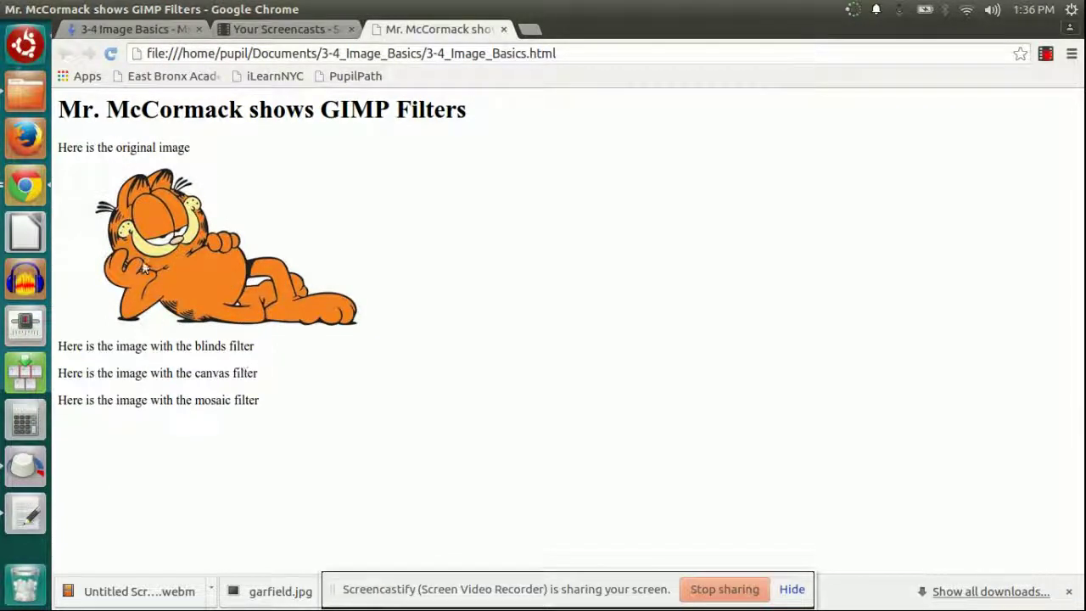
click(25, 513)
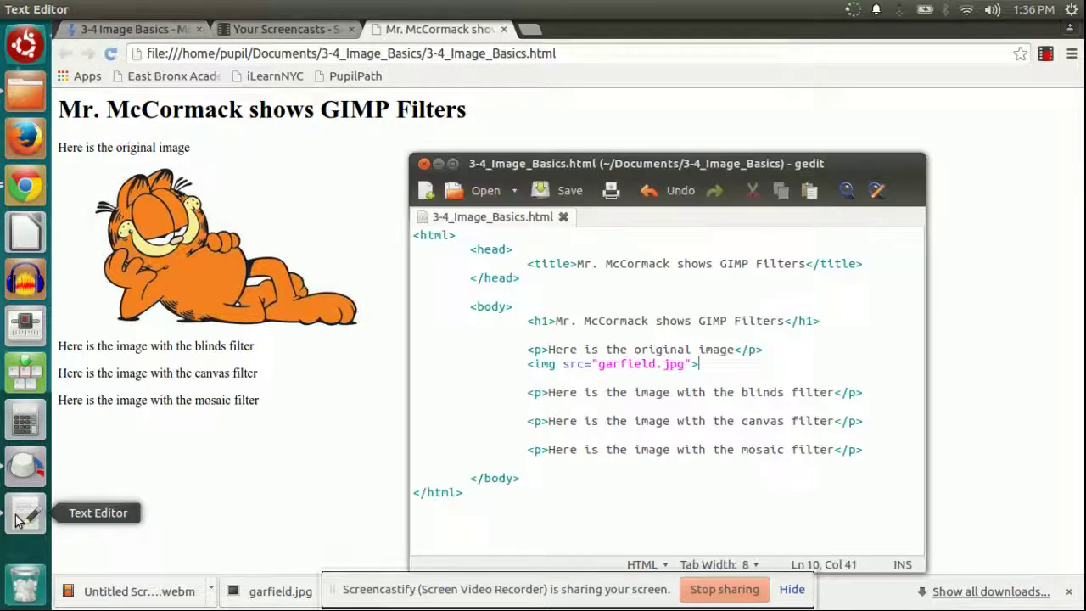
Add a <br><br><br> line after the Garfield img tag, save, and reload the preview
key(Return)
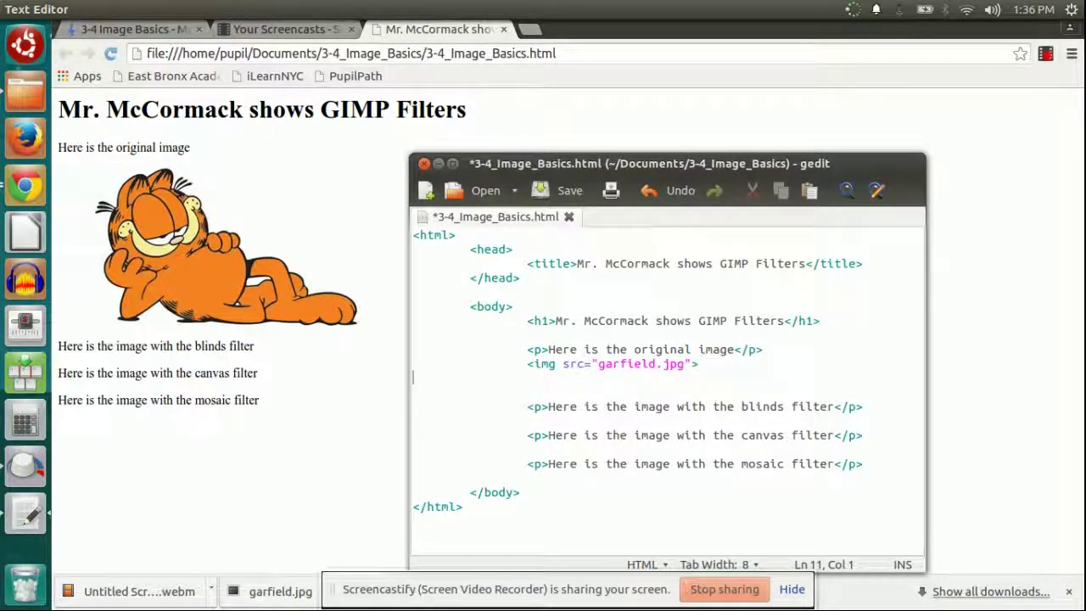
text(<br>)
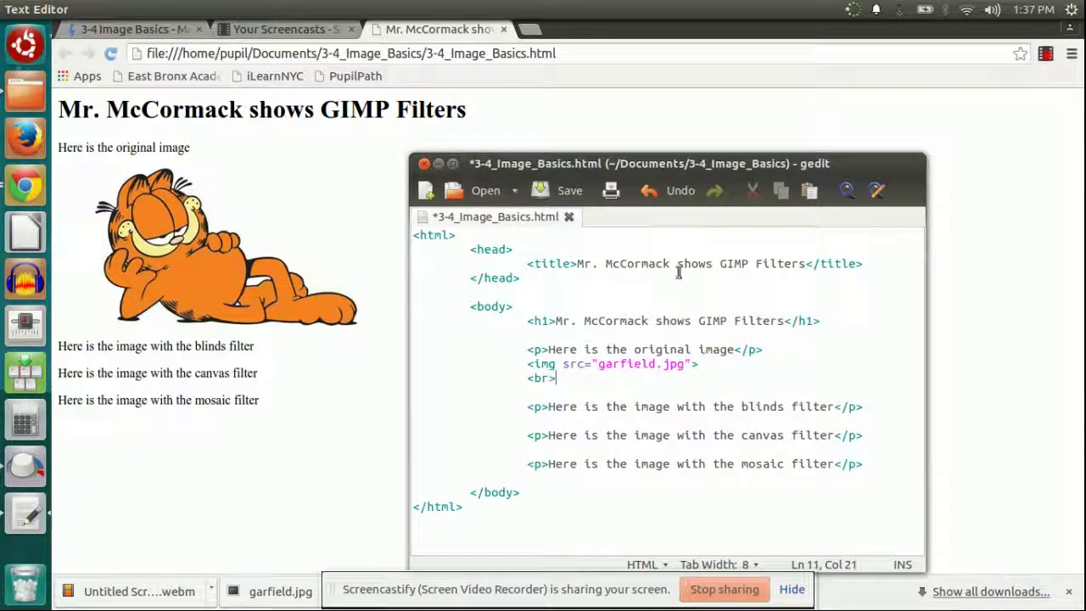
click(567, 191)
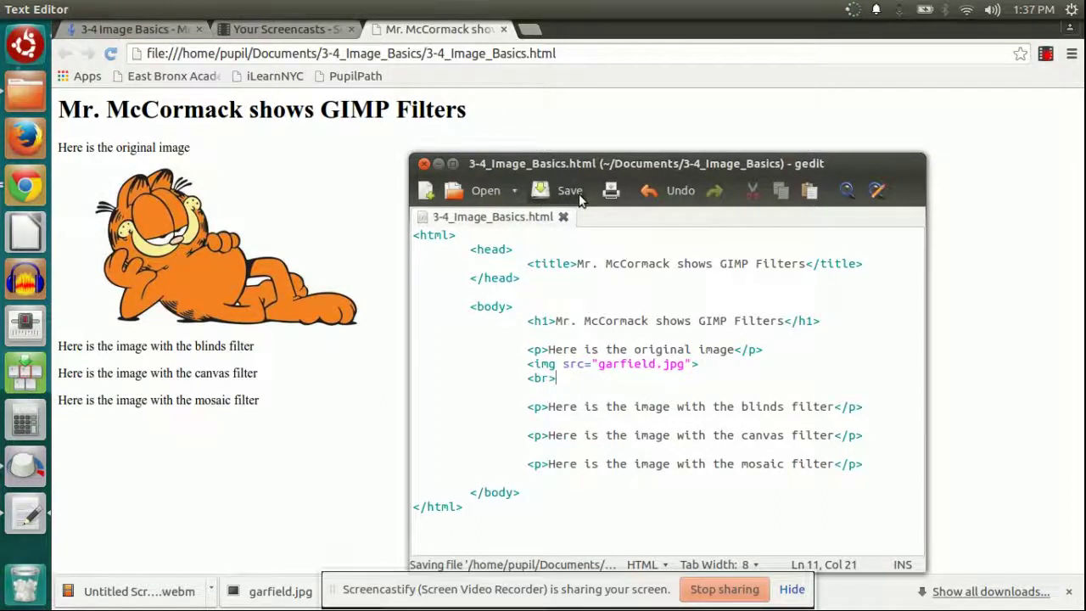
click(111, 56)
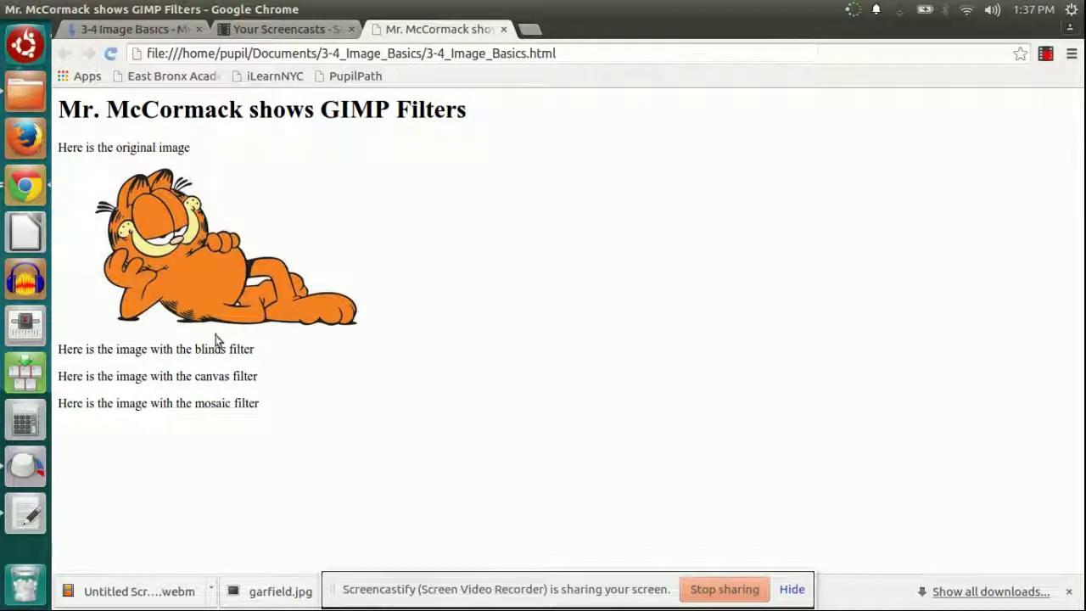
click(25, 514)
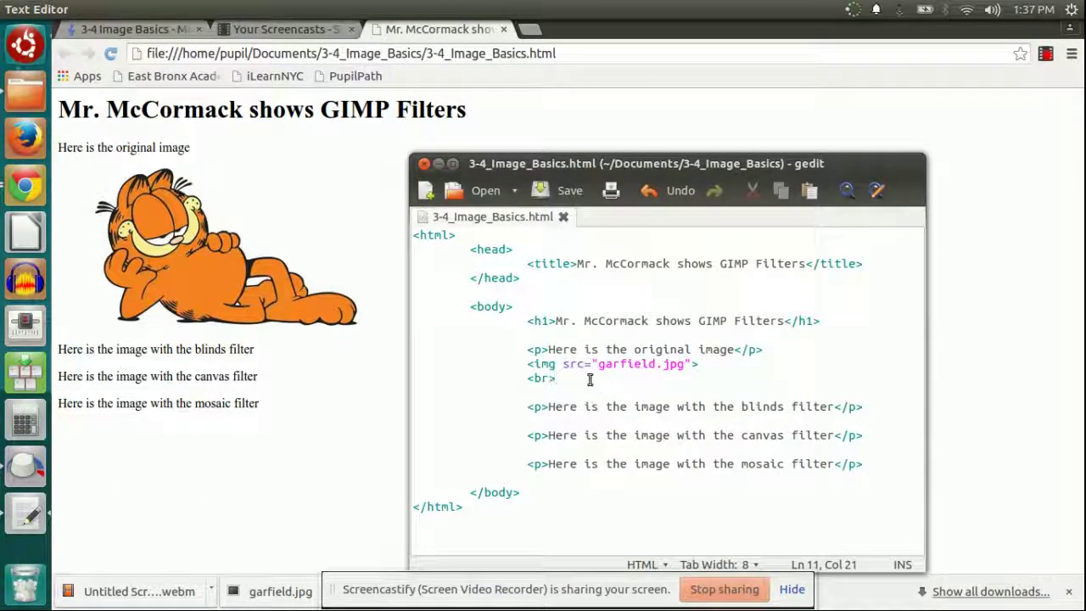
text(<br>)
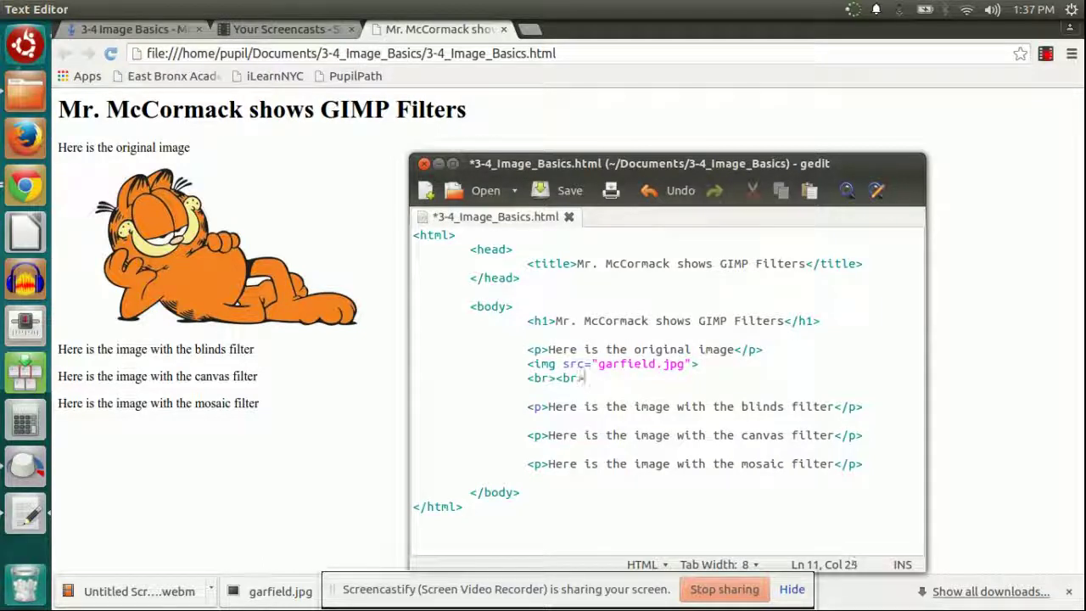
text(B)
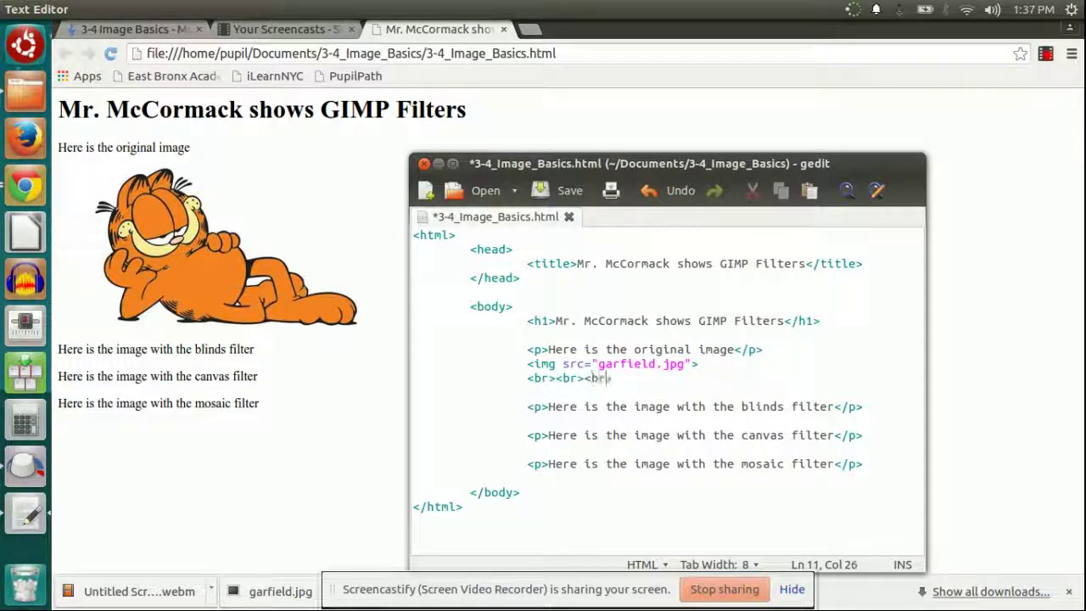
click(571, 190)
click(113, 57)
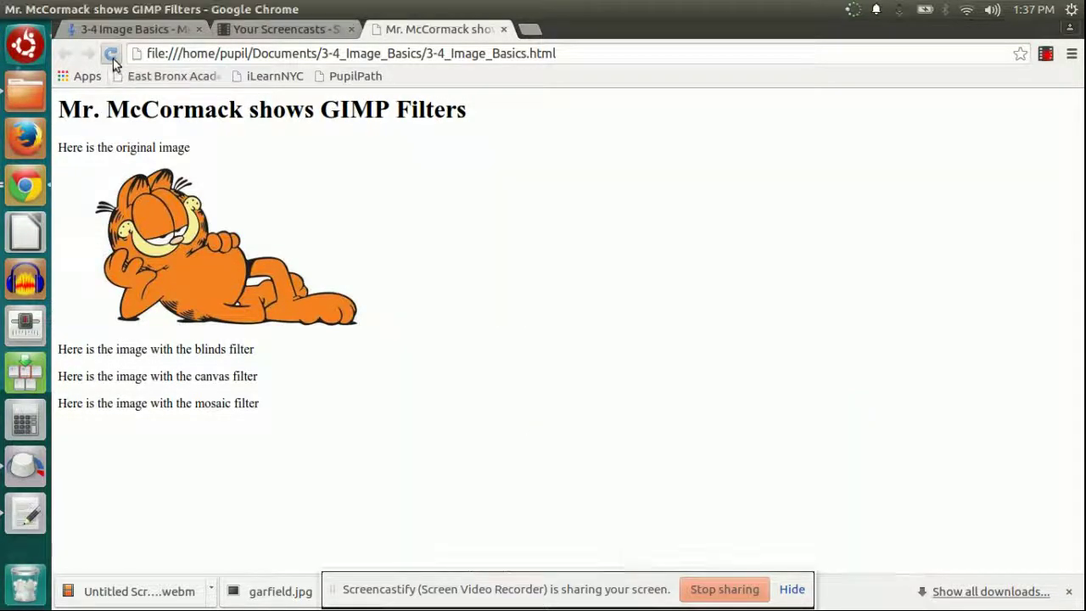
click(111, 54)
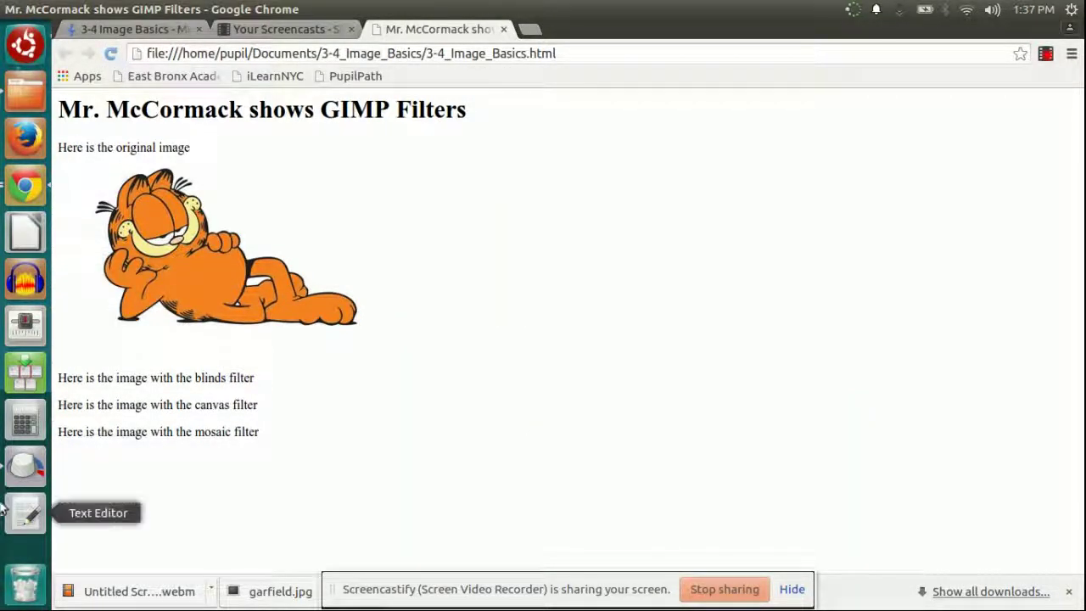
Add an indented <hr> line below the breaks, save, and reload to show the rule
click(25, 513)
click(625, 376)
key(Return)
key(Tab)
key(Tab)
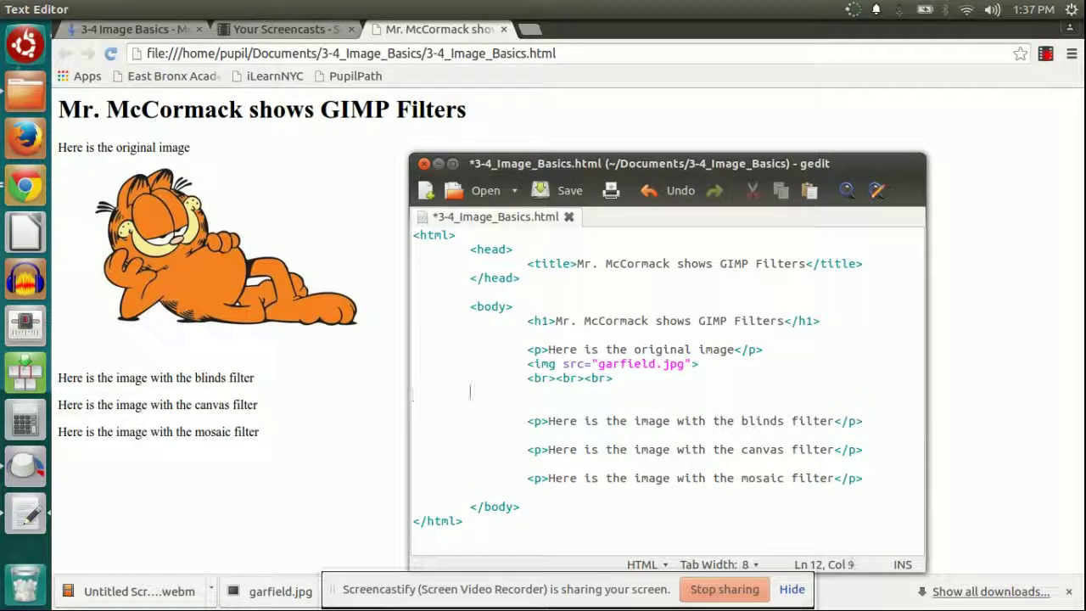
text(<hr>)
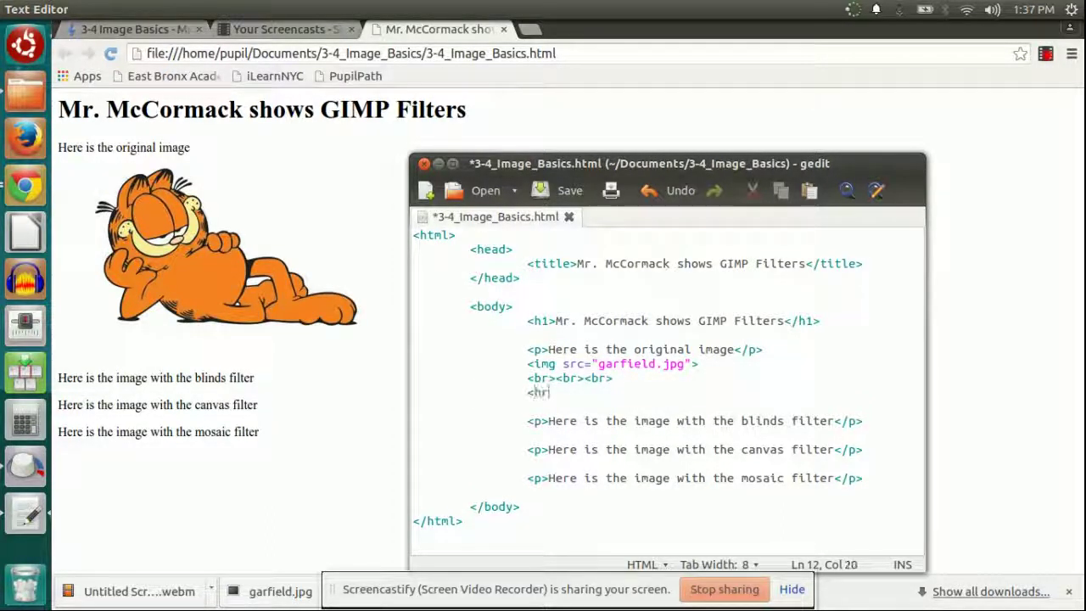
click(564, 190)
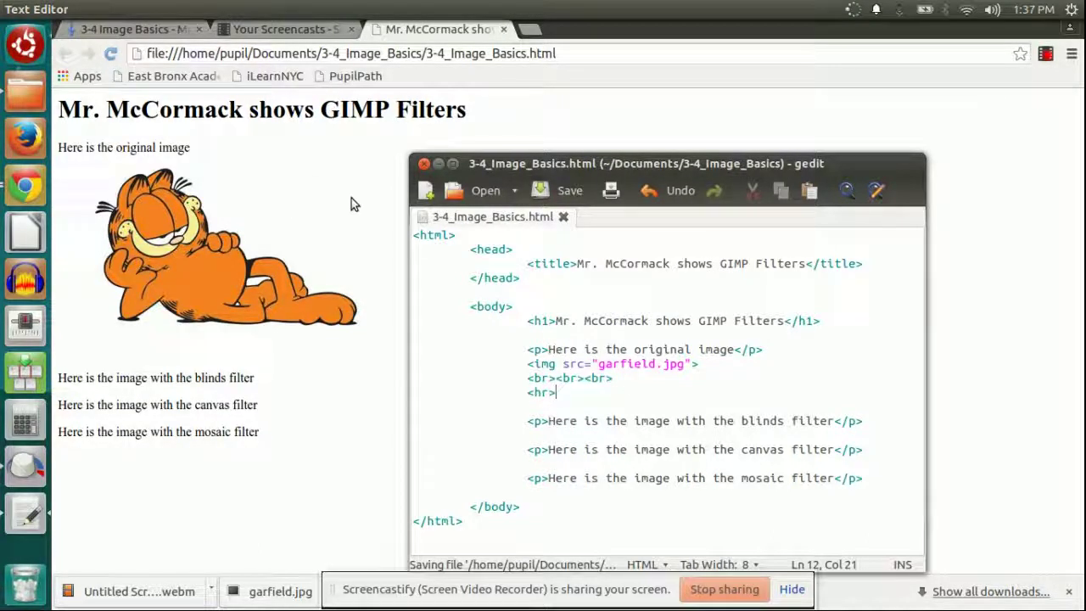
click(112, 54)
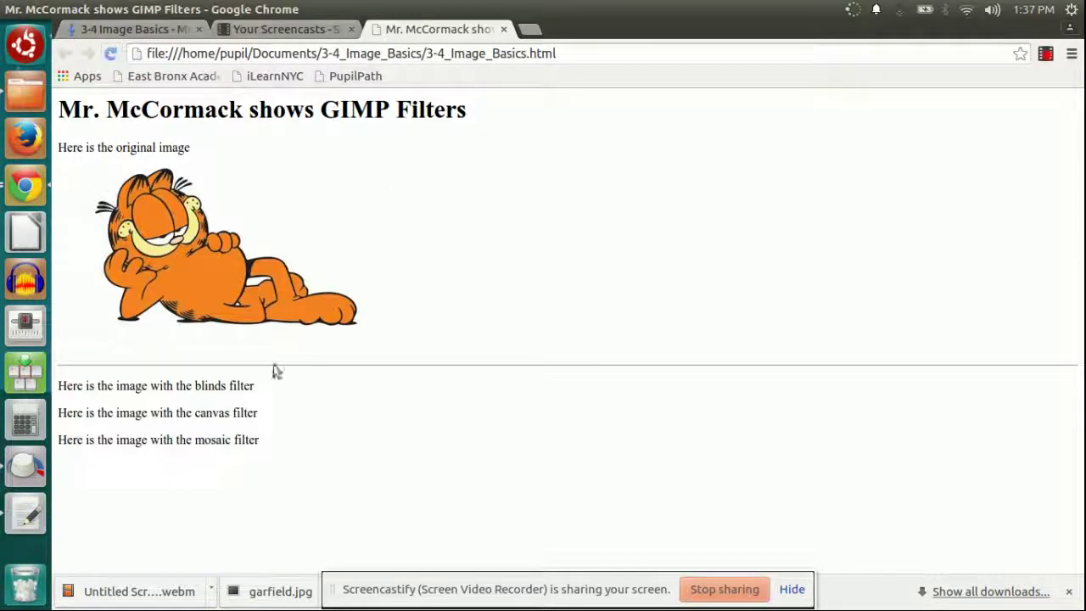
click(27, 512)
drag(556, 392, 412, 394)
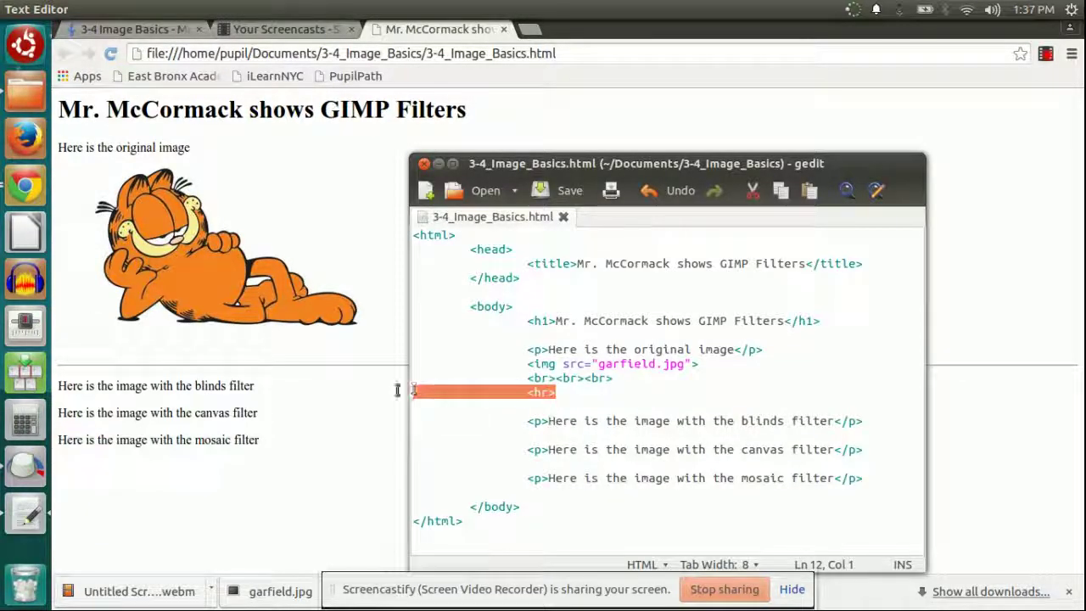
Move the <hr> line up so it sits directly after the original img tag
key(BackSpace)
click(707, 366)
key(Return)
text(<hr>)
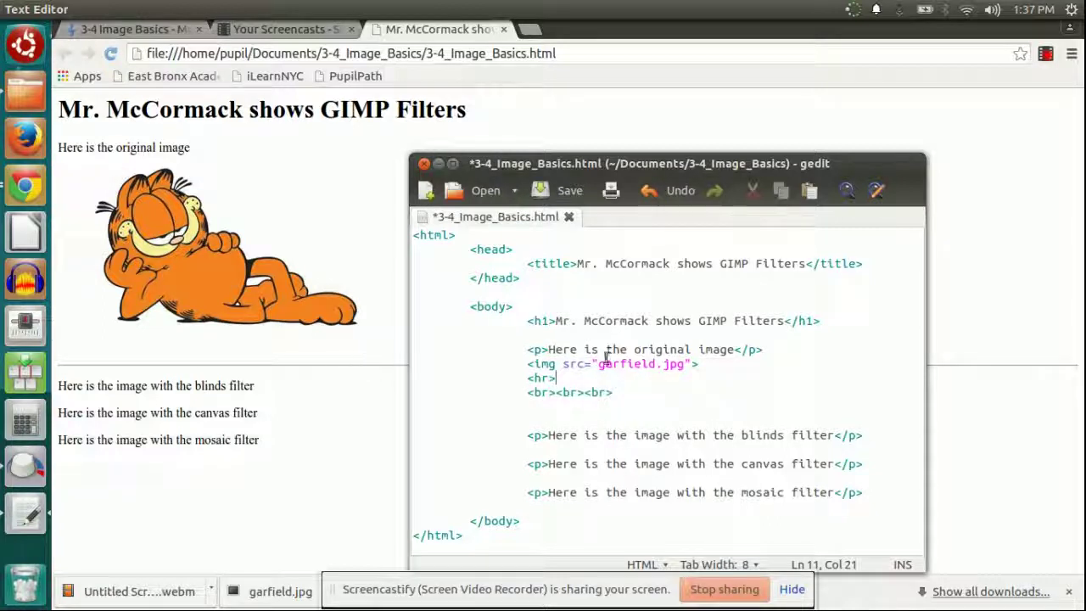
Copy the <hr> and <br><br><br> lines and paste them after the blinds, canvas and mosaic captions
drag(613, 392, 400, 381)
key(ctrl+c)
click(618, 393)
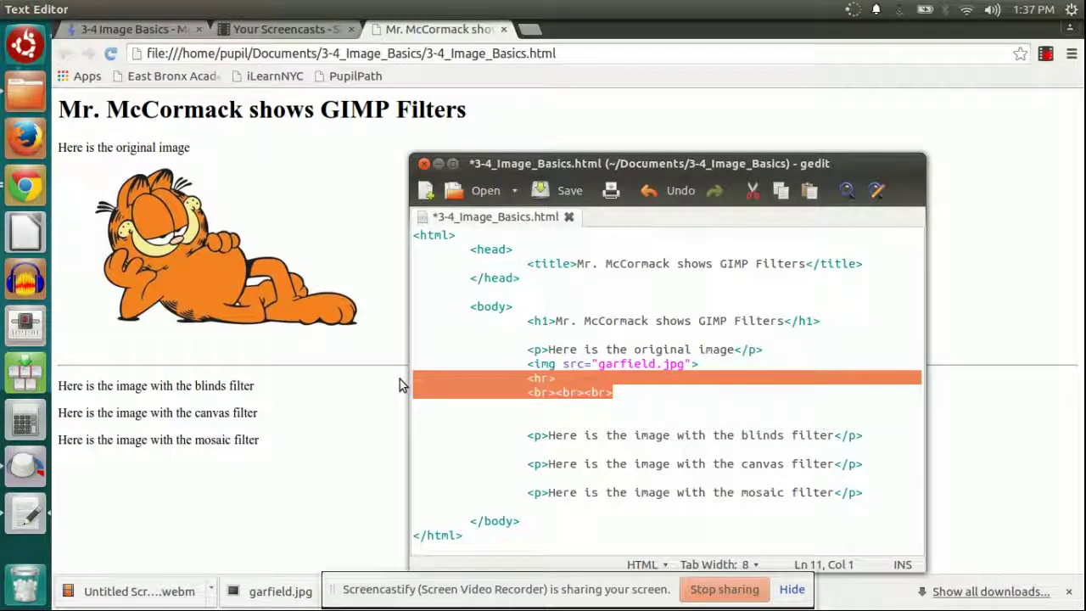
click(892, 434)
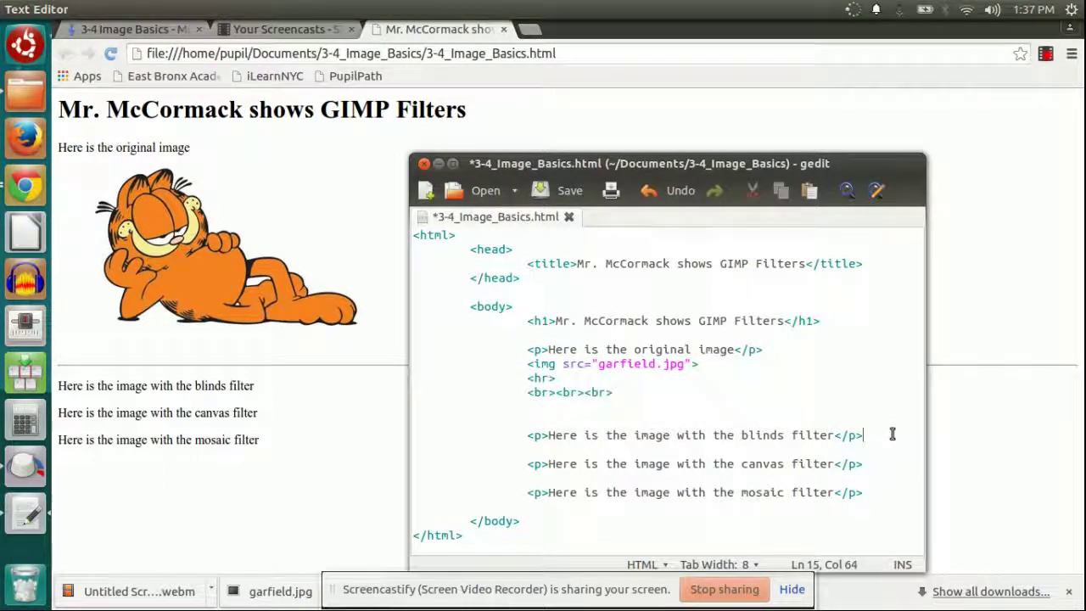
key(Return)
key(ctrl+v)
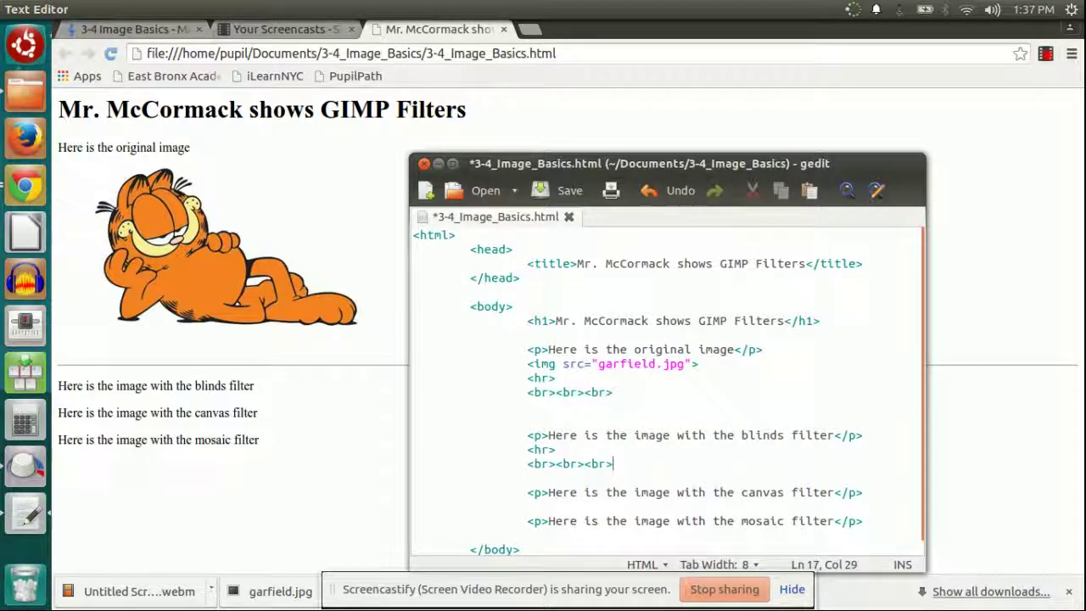
key(Return)
key(ctrl+v)
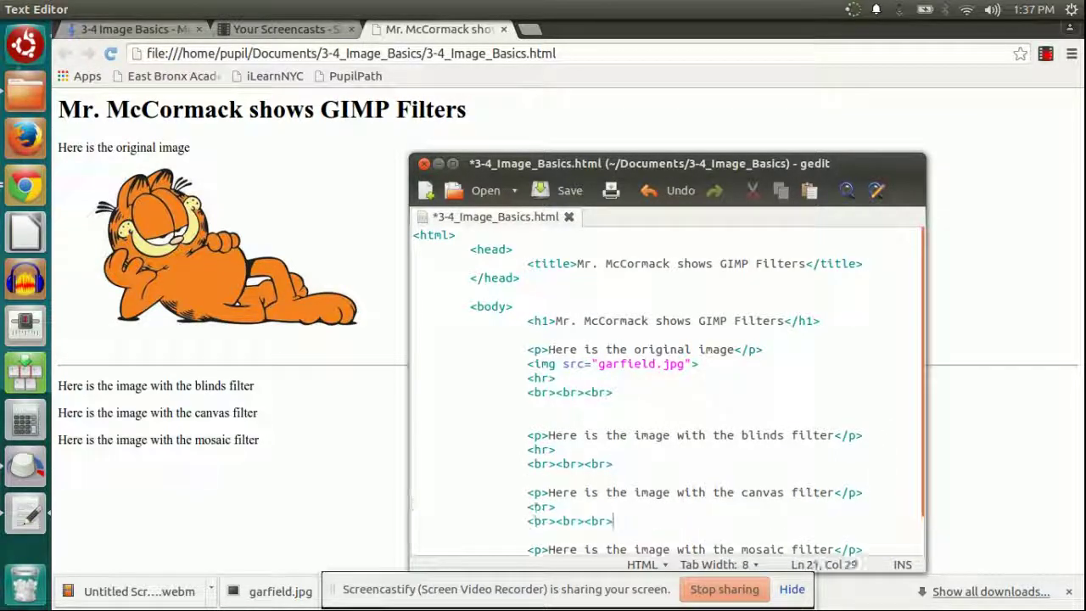
scroll(930, 433, down, 1)
click(877, 507)
key(Return)
key(ctrl+v)
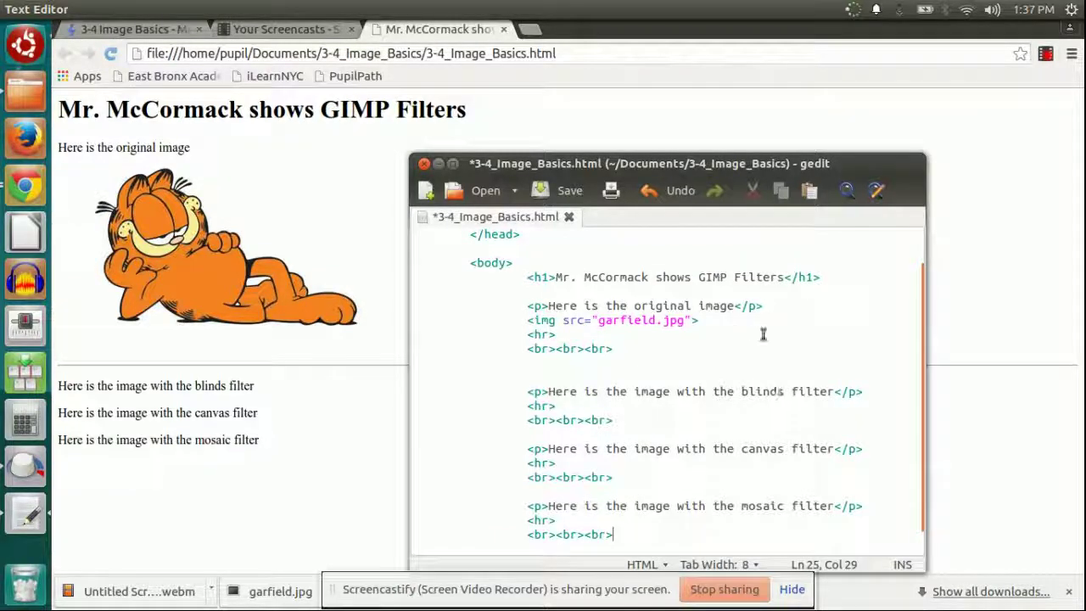
mouse_move(921, 377)
mouse_down()
mouse_move(929, 355)
mouse_move(925, 377)
mouse_up()
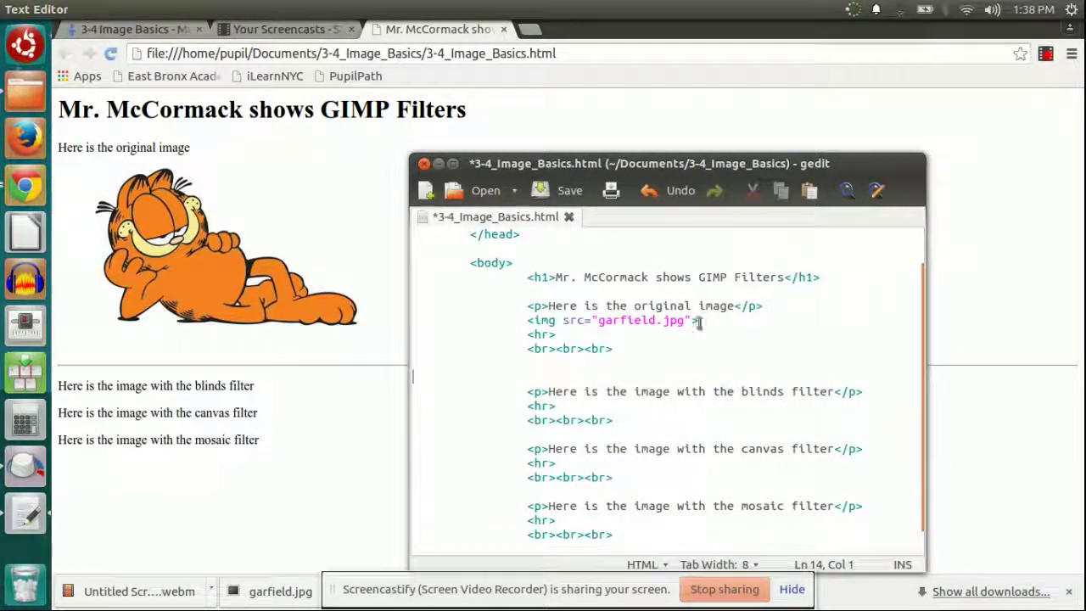
Copy the garfield.jpg img tag and paste it under the blinds caption
drag(696, 317, 402, 322)
key(ctrl+c)
click(874, 389)
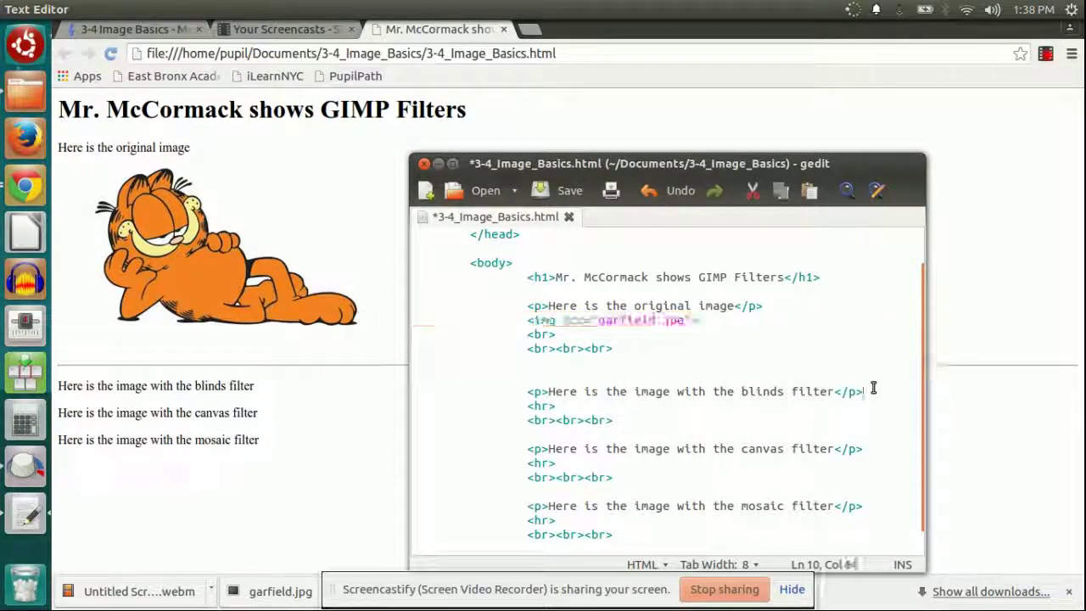
key(Return)
key(ctrl+v)
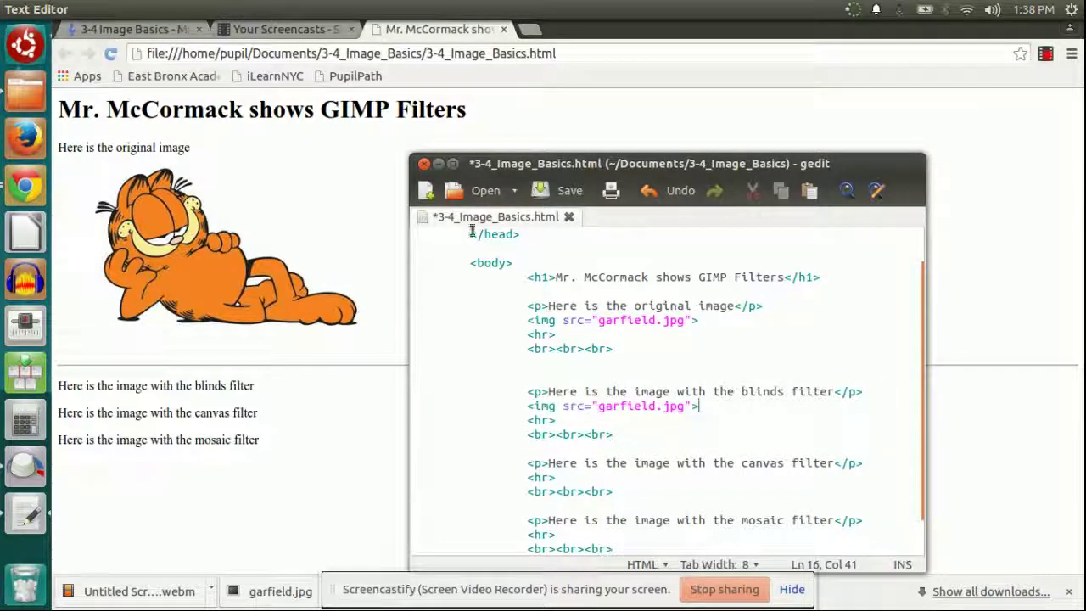
Change the blinds image source to garfield-blinds.jpg and save the HTML file
click(25, 93)
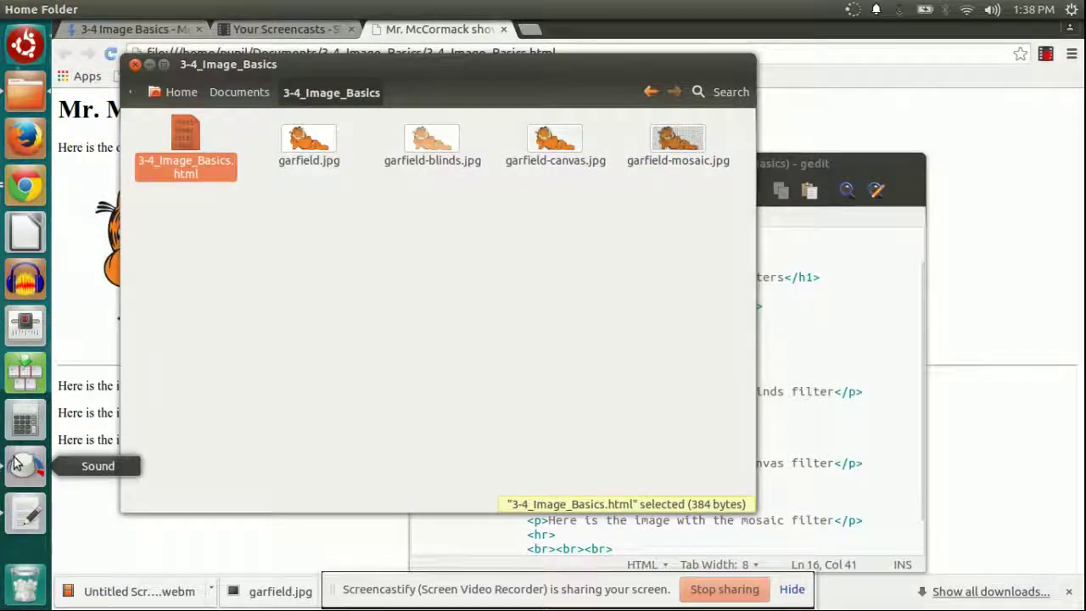
click(25, 512)
drag(695, 155, 670, 184)
click(638, 433)
text(-blinds.jpg">)
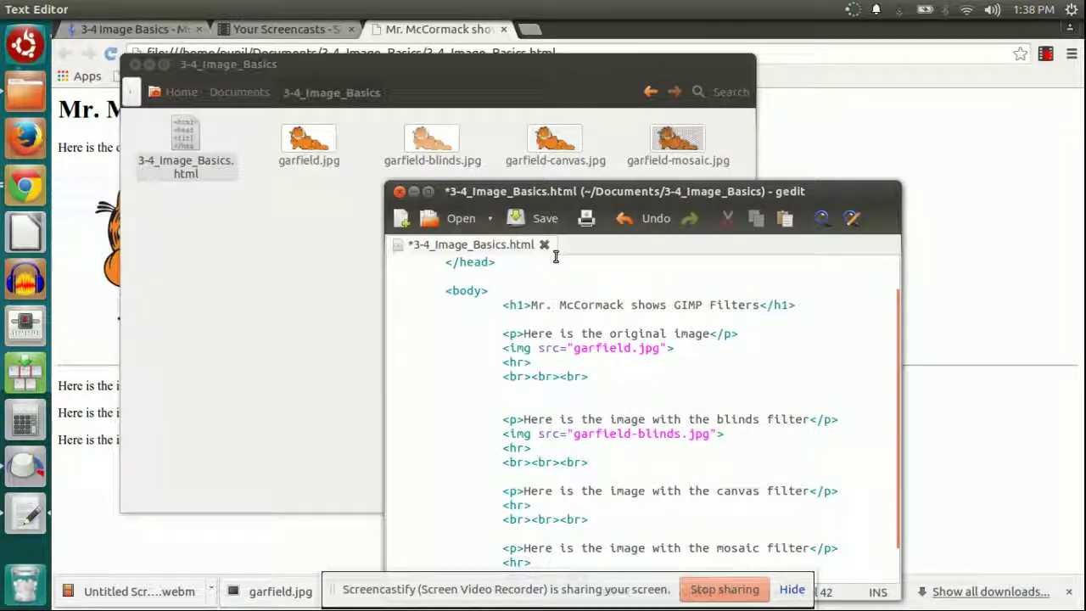
click(544, 218)
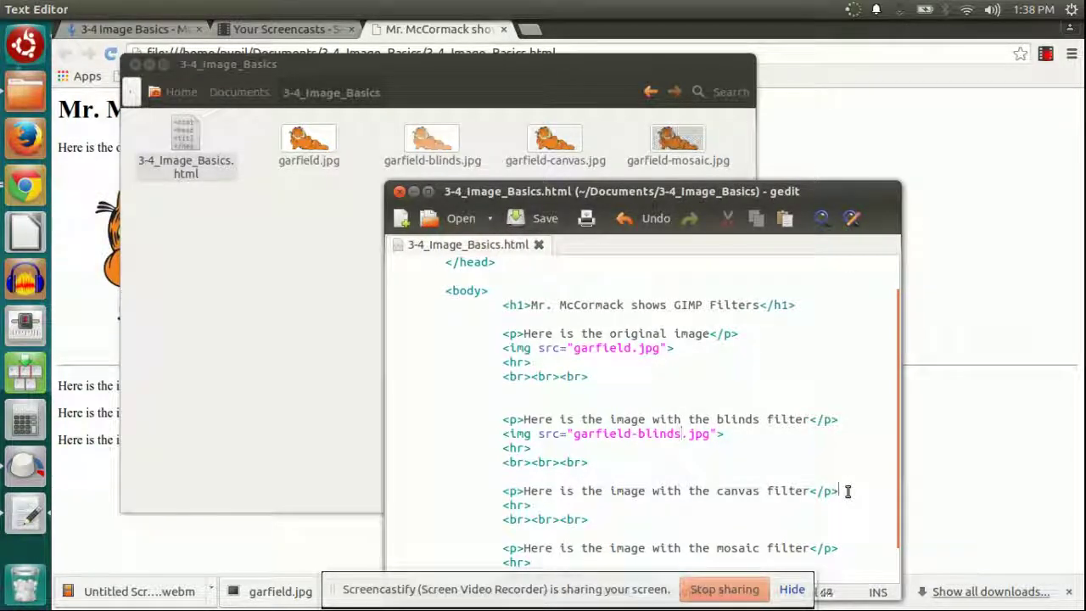
Add img tags for garfield-canvas.jpg and garfield-mosaic.jpg under their captions and save
key(Return)
key(ctrl+v)
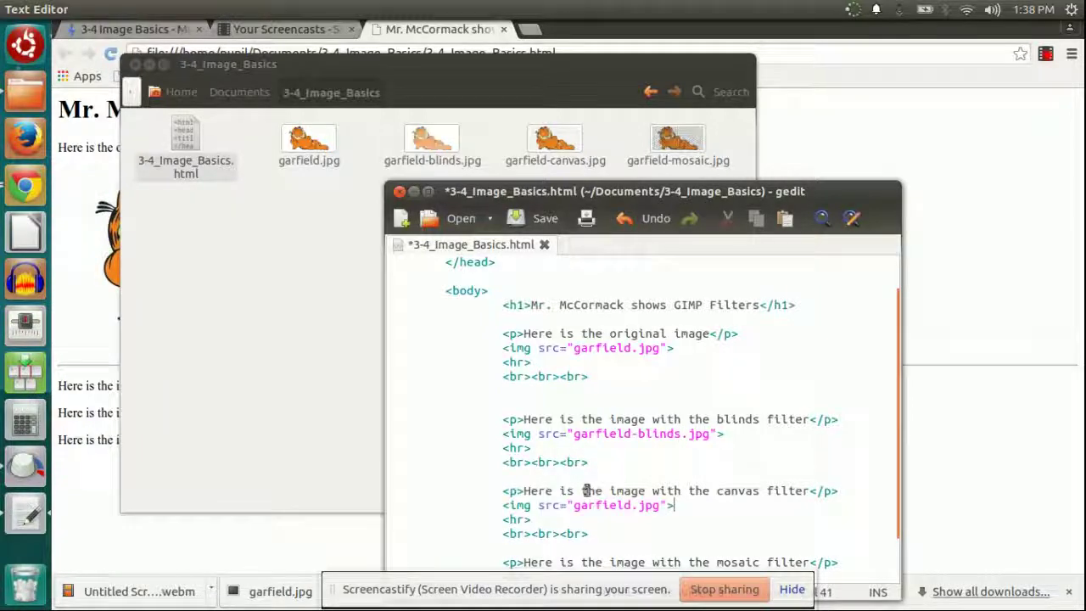
click(640, 506)
text(-canvas)
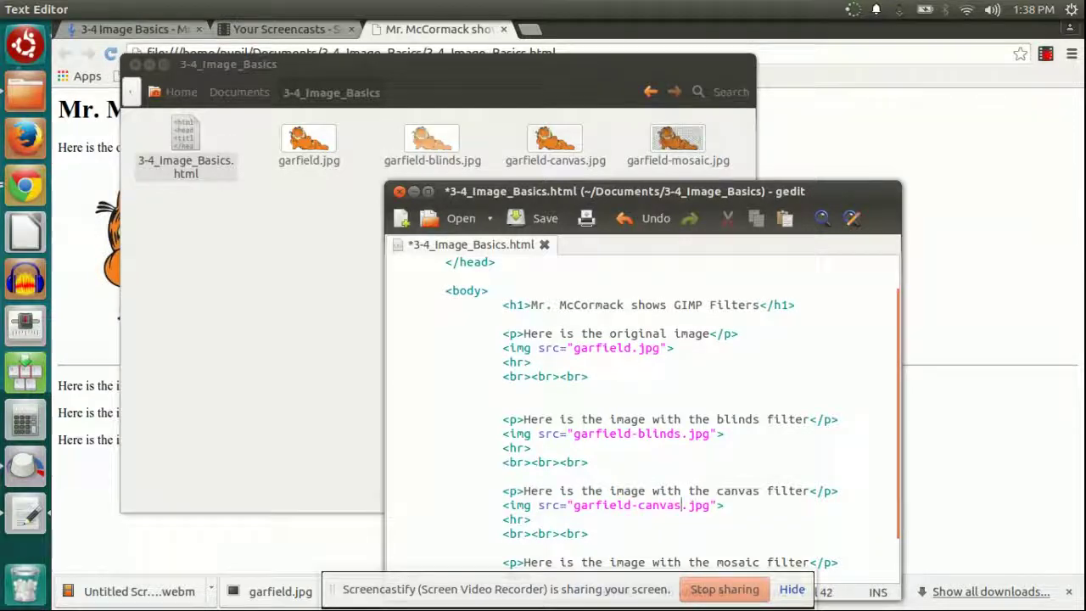
scroll(905, 486, down, 1)
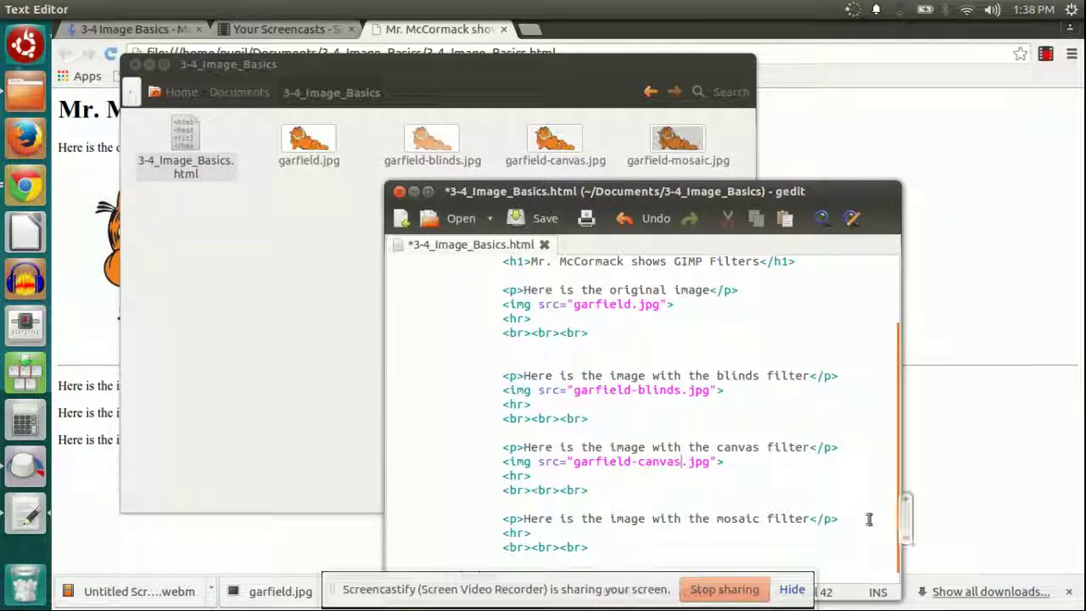
key(Return)
key(ctrl+v)
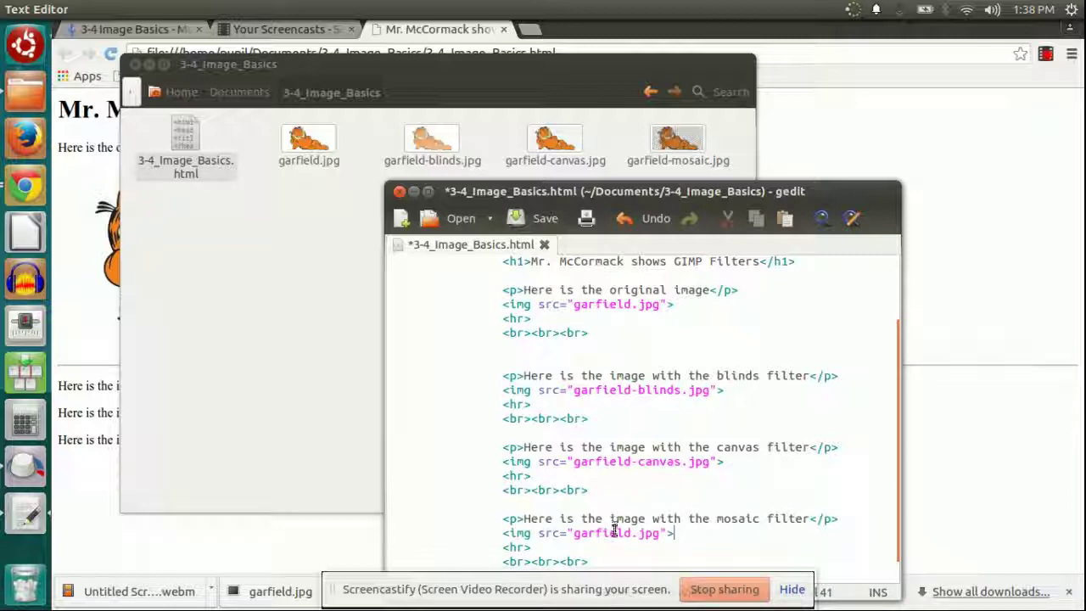
click(631, 533)
text(-mosaic)
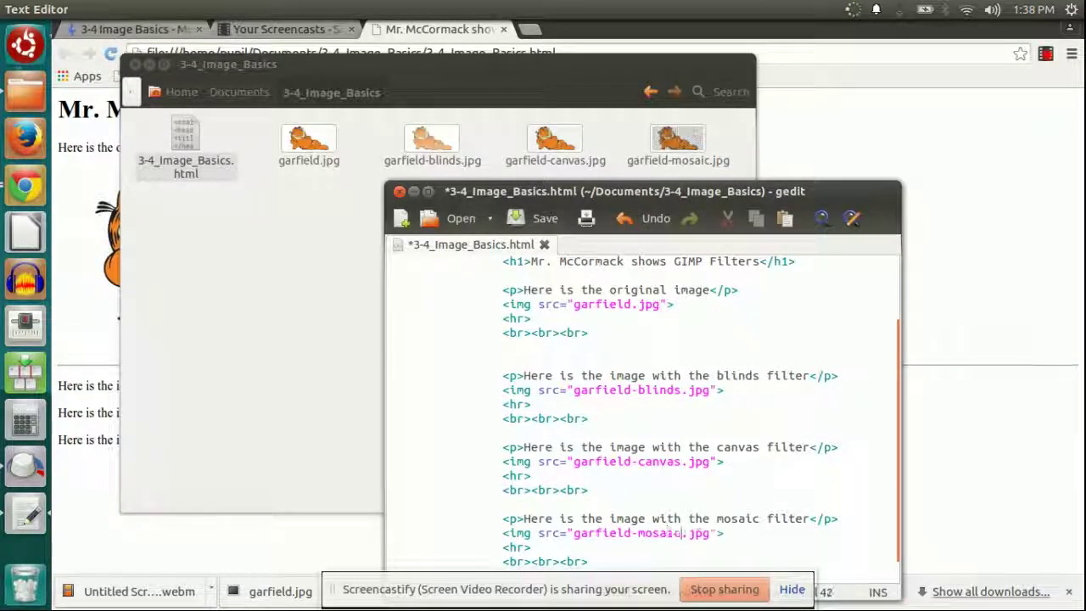
click(509, 219)
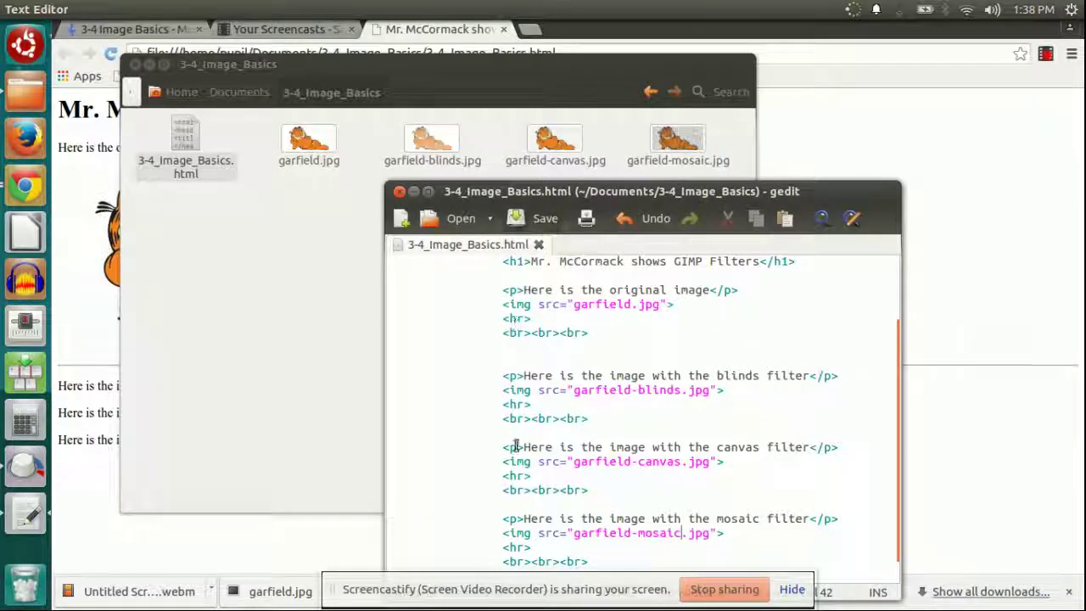
click(59, 261)
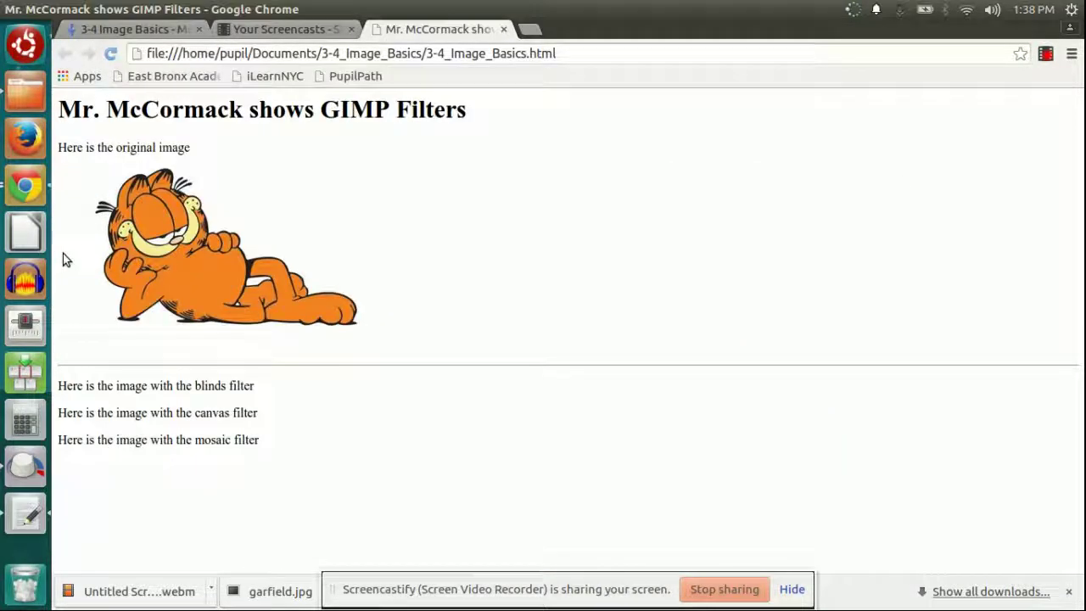
Reload the page, check the blinds, canvas and mosaic Garfield images, then minimize Chrome
click(111, 53)
mouse_move(1082, 127)
mouse_down()
mouse_move(1081, 415)
mouse_move(1080, 113)
mouse_up()
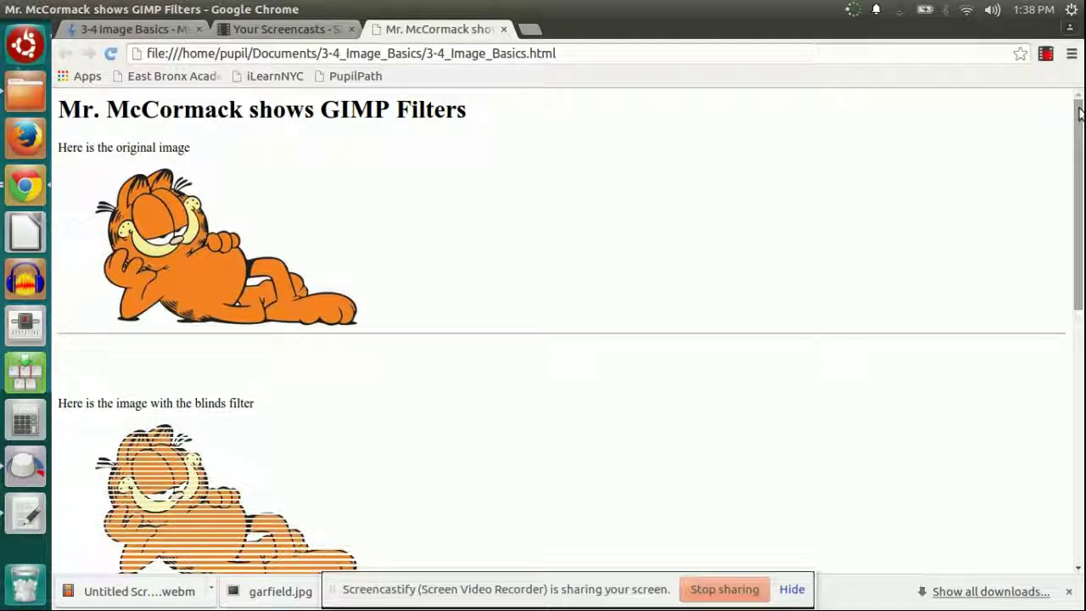
mouse_move(1080, 113)
mouse_down()
mouse_move(1080, 365)
mouse_move(1080, 115)
mouse_up()
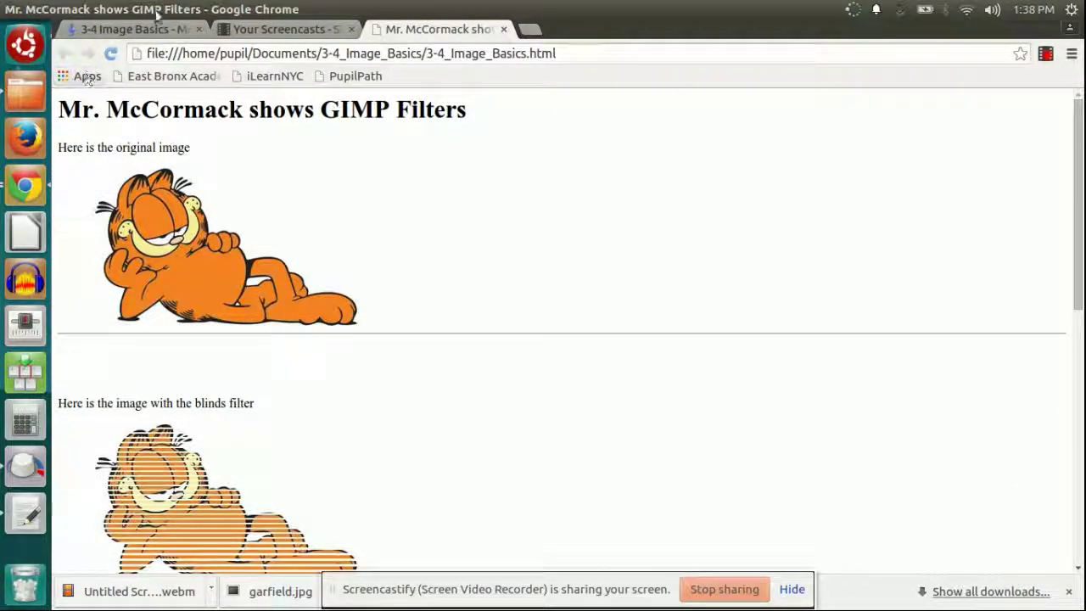
click(25, 10)
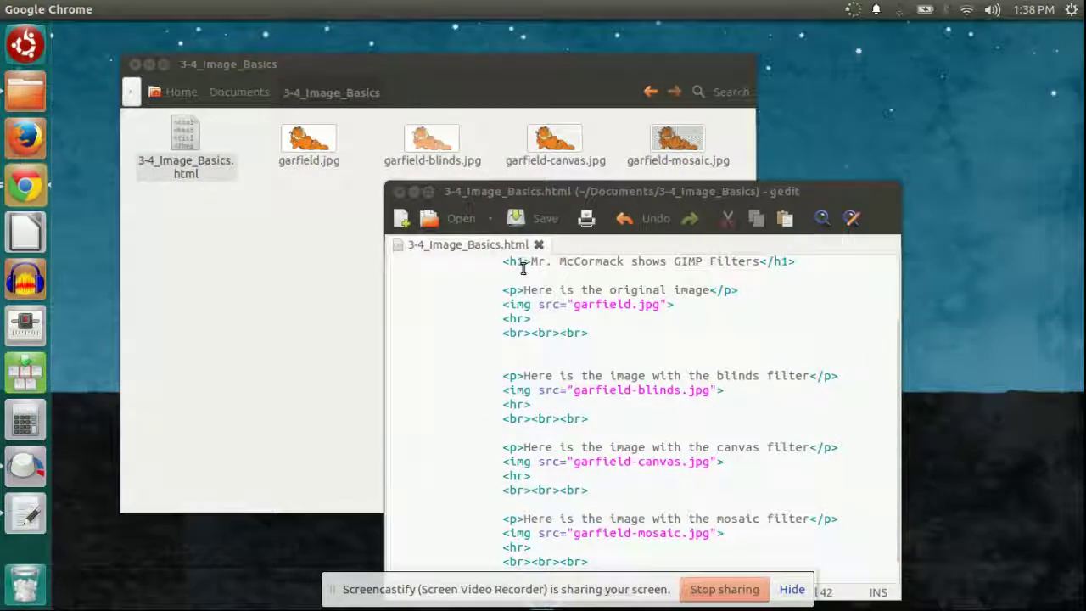
Take Files up to Documents, then load drive.google.com in a new Chrome tab
click(269, 228)
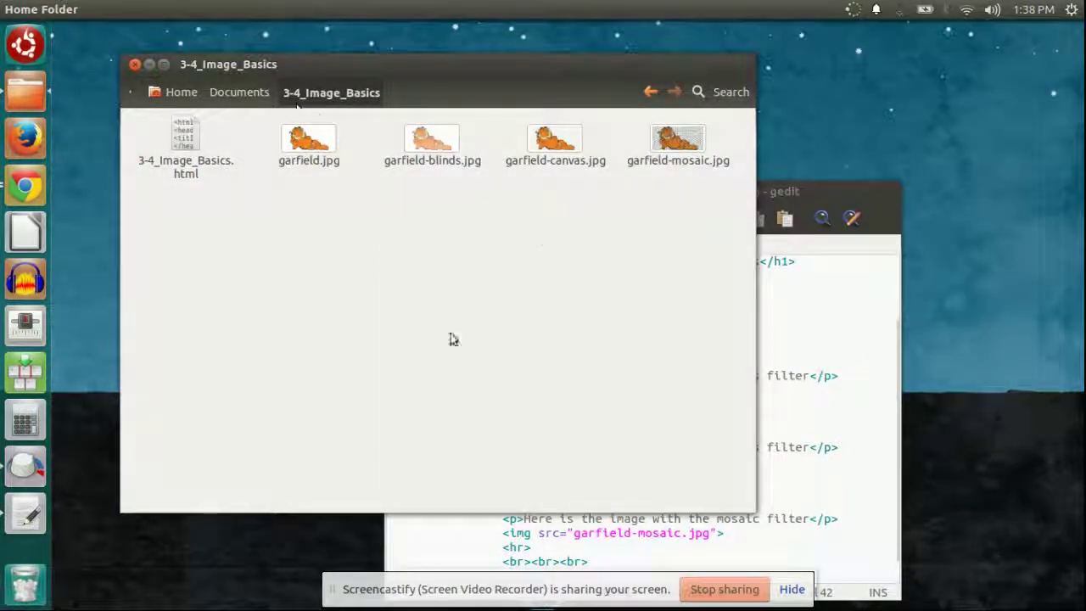
click(245, 92)
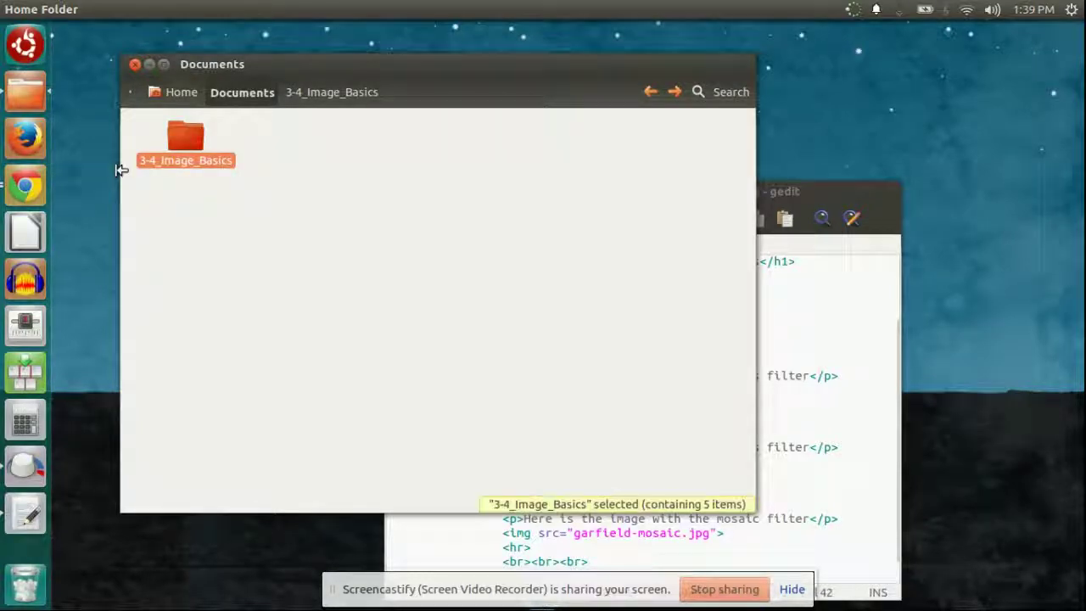
click(28, 185)
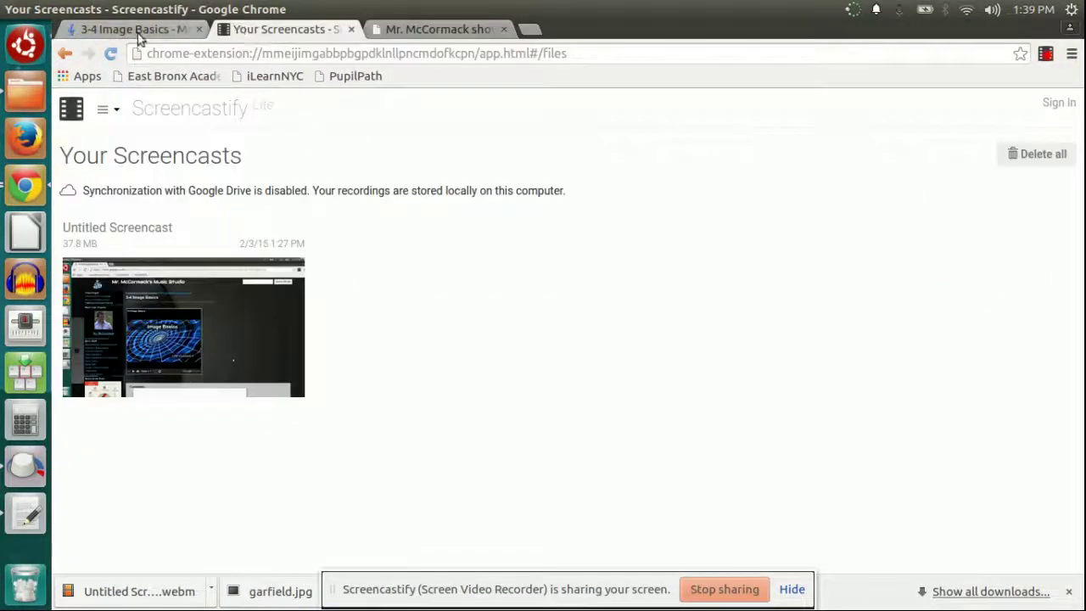
click(138, 34)
click(528, 29)
text(drive.google.com)
key(Return)
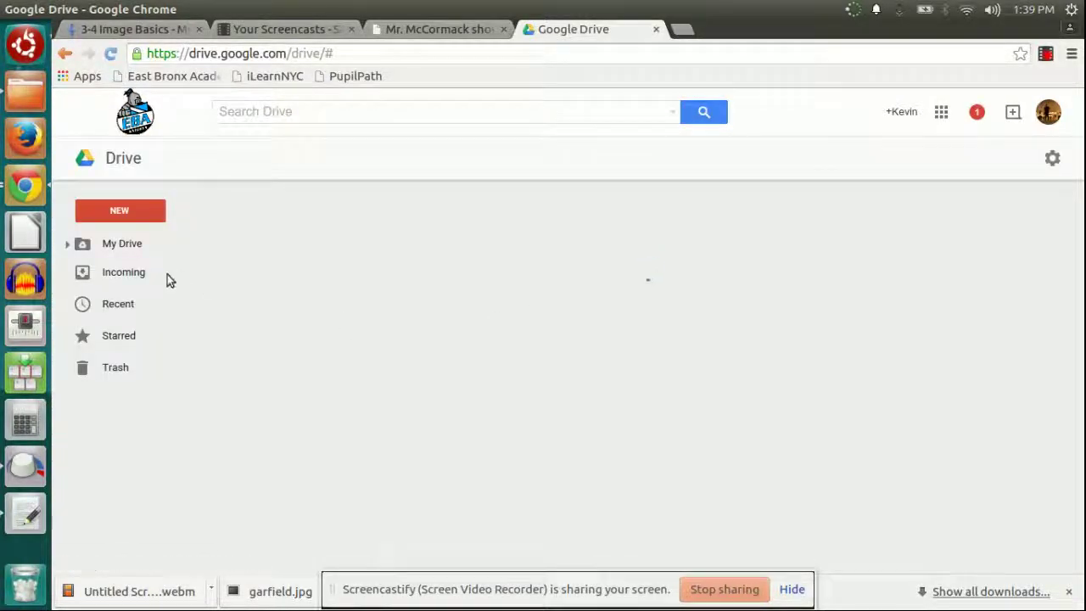
Open the ECS folder under My Drive, viewing and closing its sharing settings unchanged
click(70, 245)
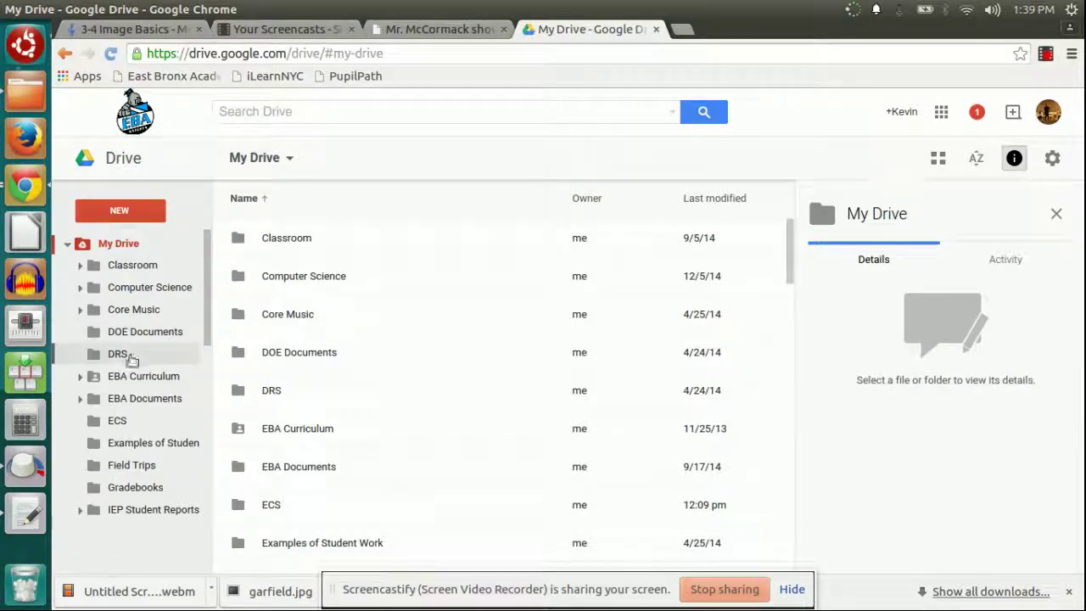
click(126, 417)
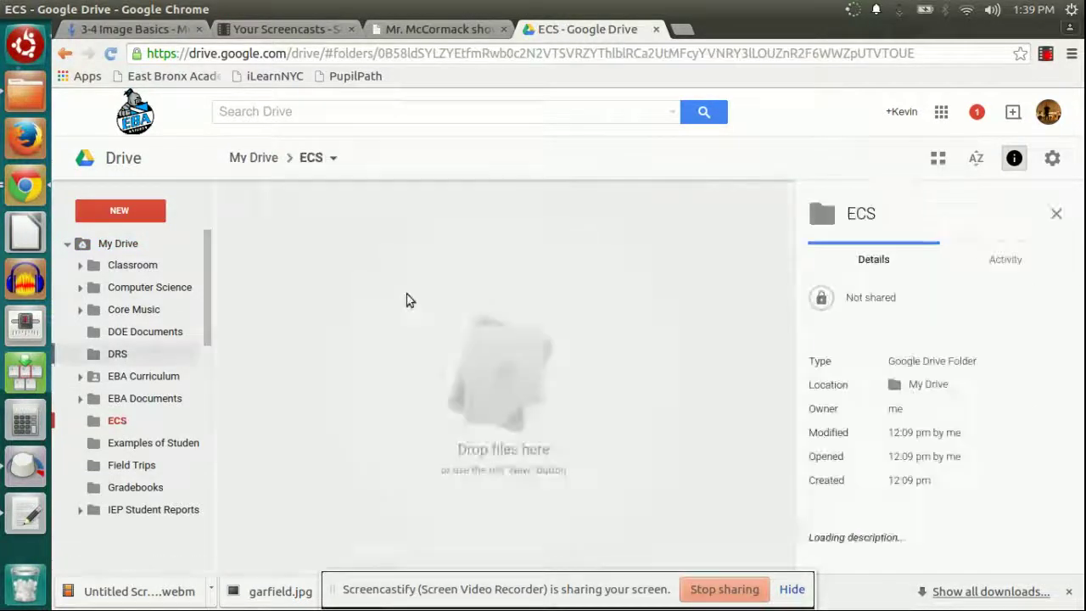
click(119, 422)
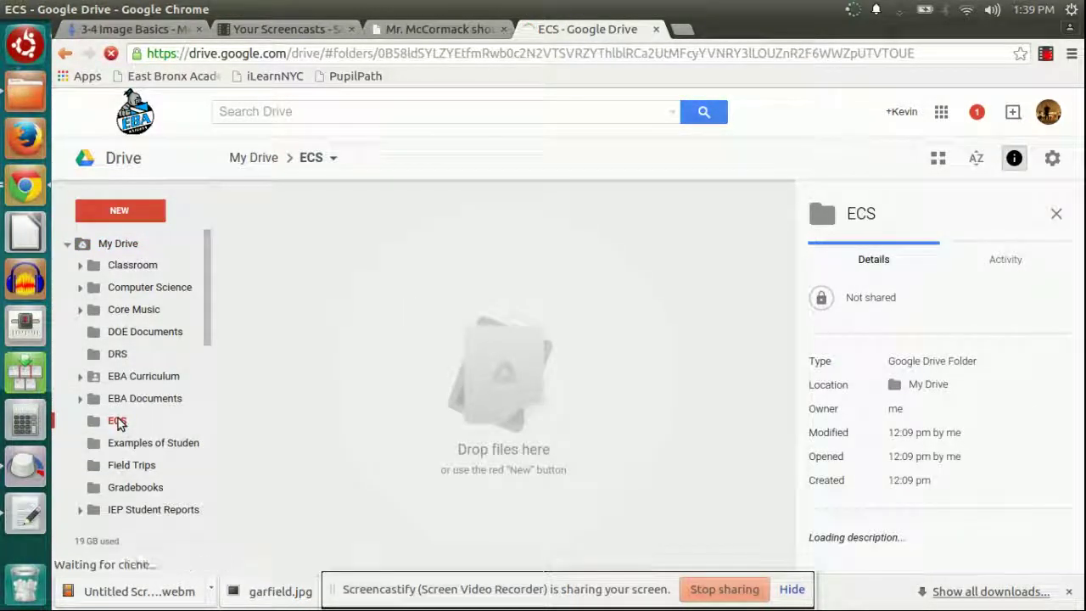
right_click(117, 420)
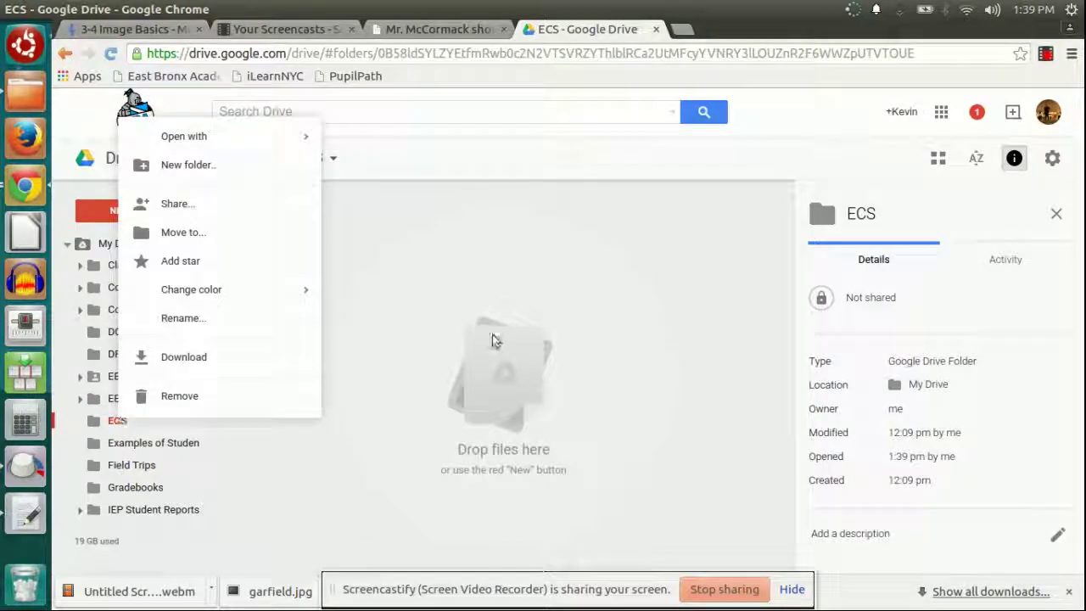
click(238, 224)
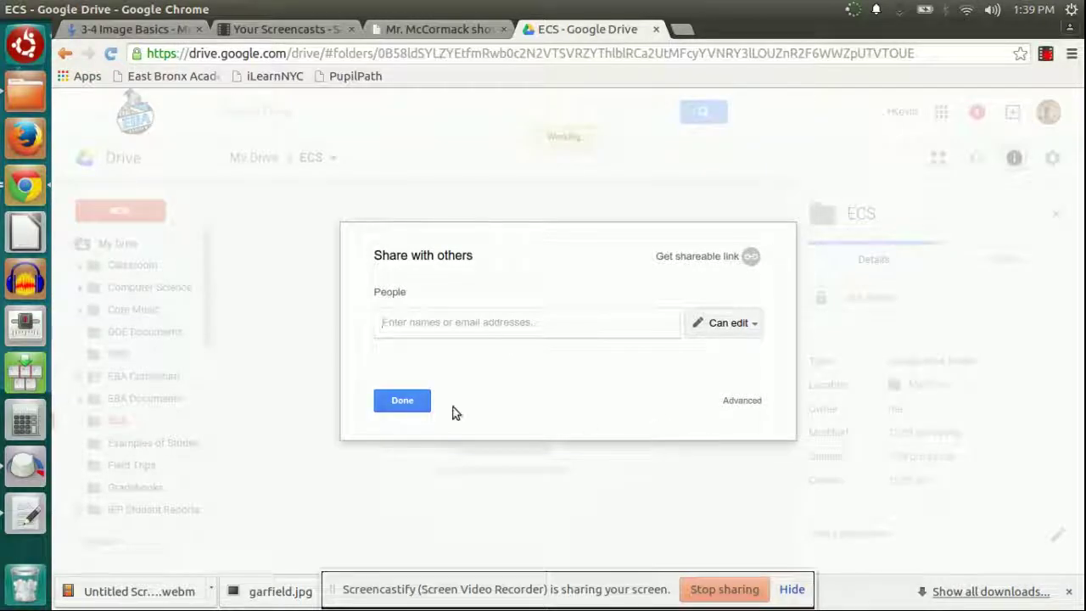
click(399, 401)
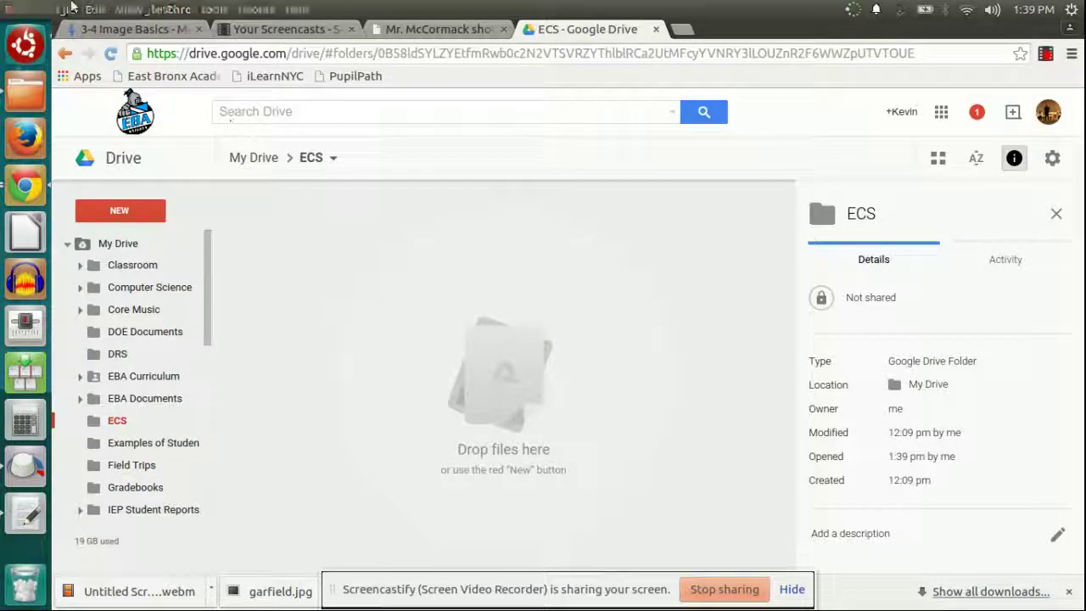
click(25, 92)
Drag the 3-4_Image_Basics folder from Files into Drive's ECS folder and open the uploaded copy
drag(287, 64, 755, 50)
drag(655, 127, 537, 355)
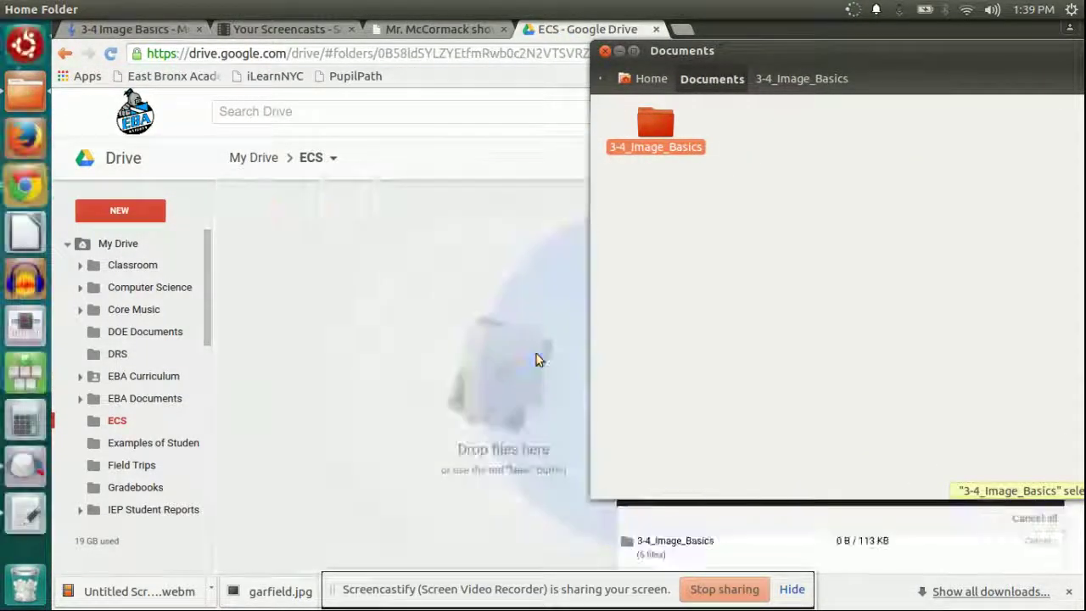
click(346, 335)
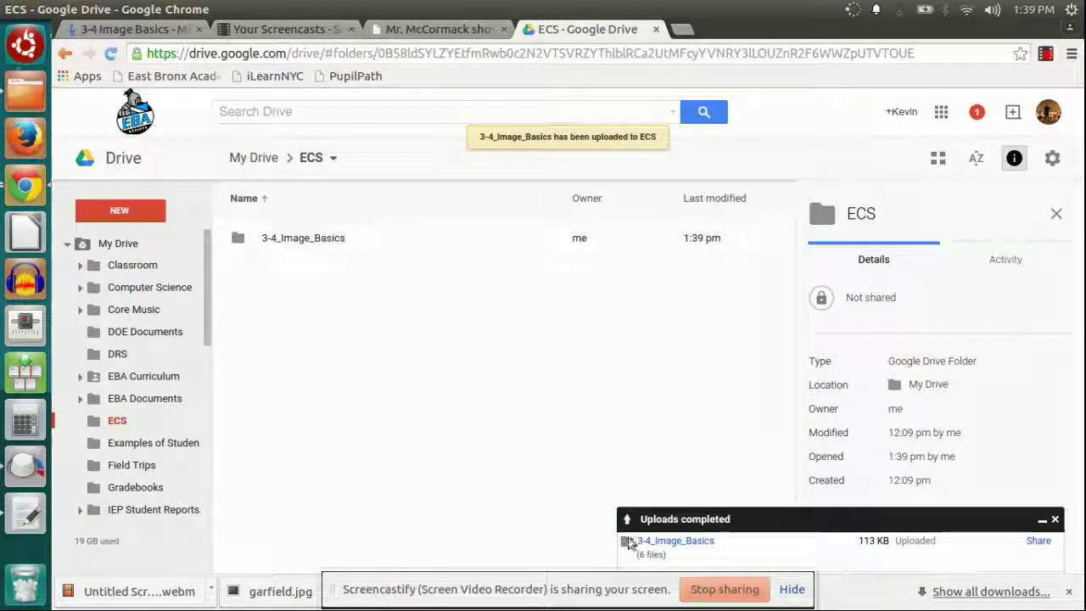
click(307, 238)
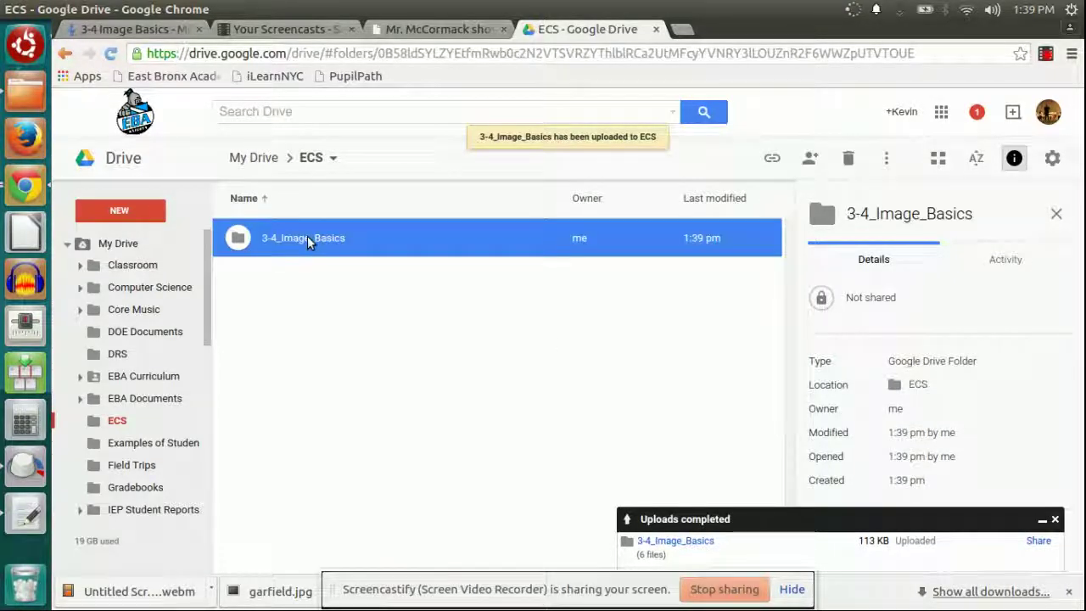
double_click(307, 237)
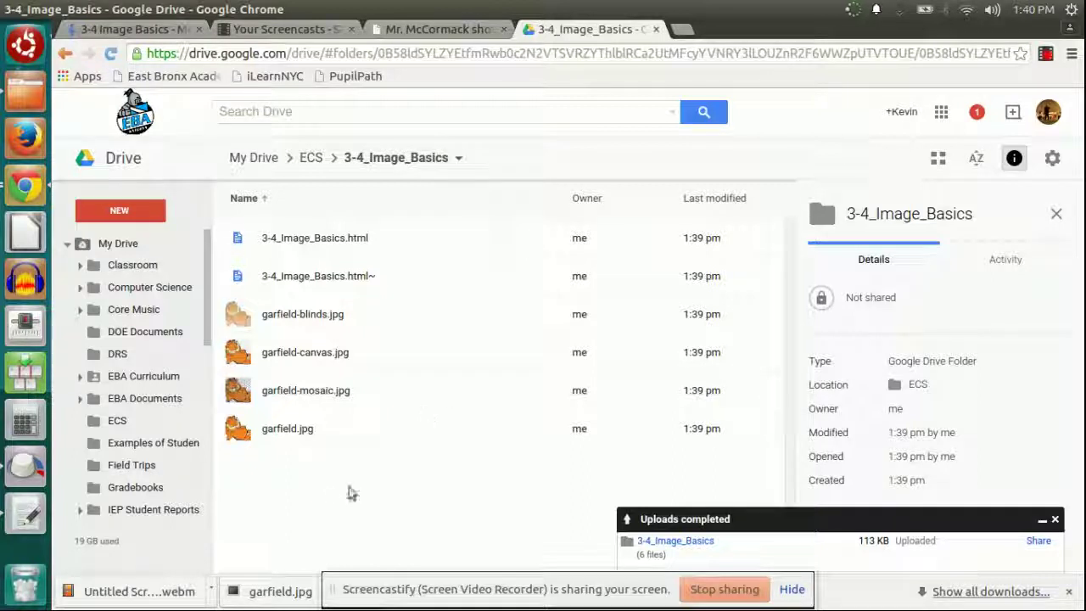
Return to ECS and choose Get link for the 3-4_Image_Basics folder
click(312, 158)
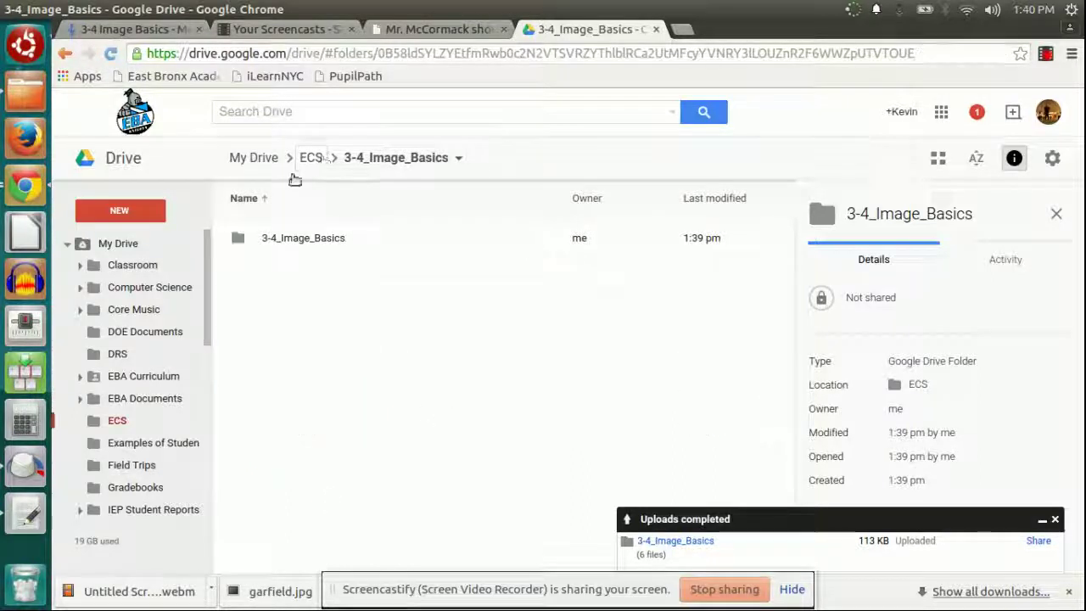
right_click(303, 240)
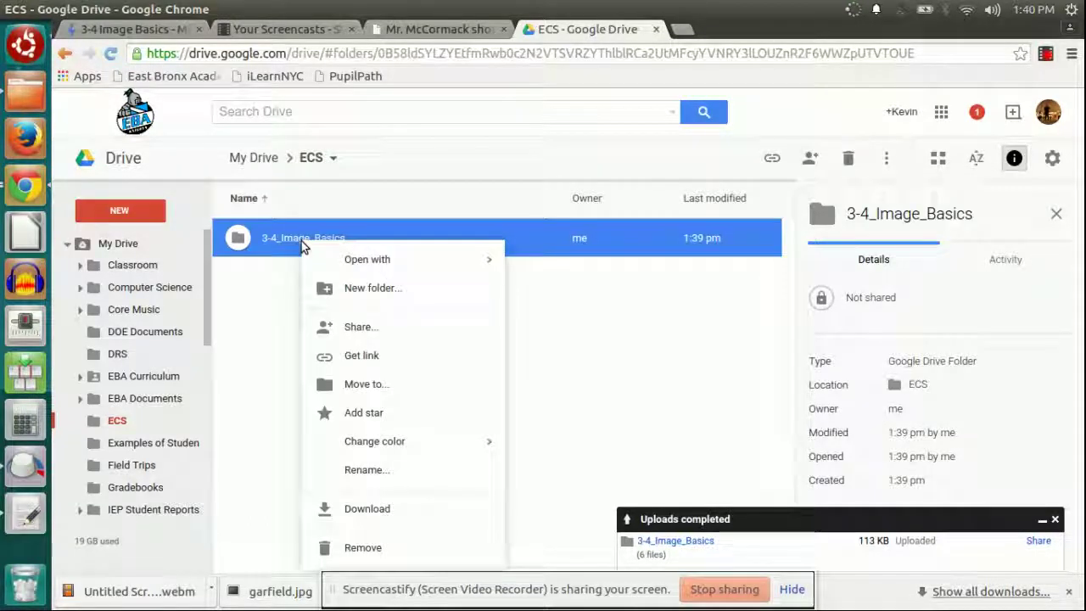
click(366, 363)
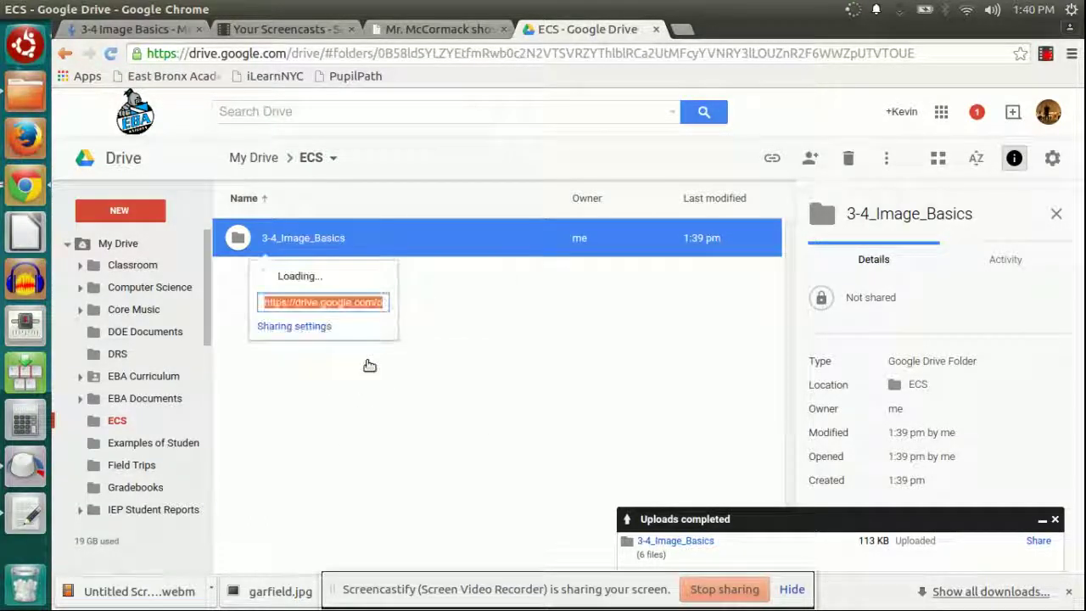